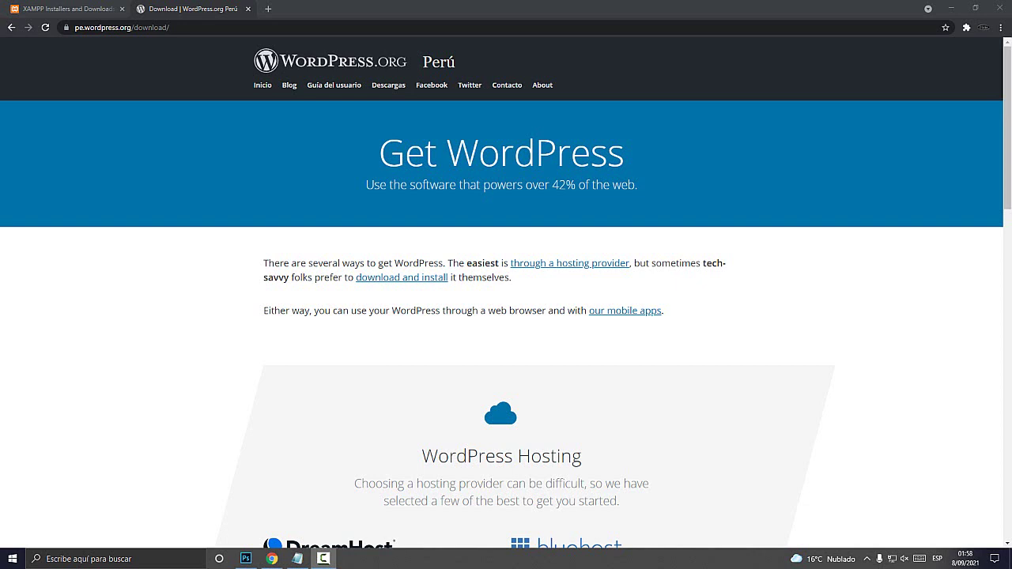
# In a new note, type '1.- Servidor Local (Localhost)' with an indented XAMPP line below it
pyautogui.click(297, 558)
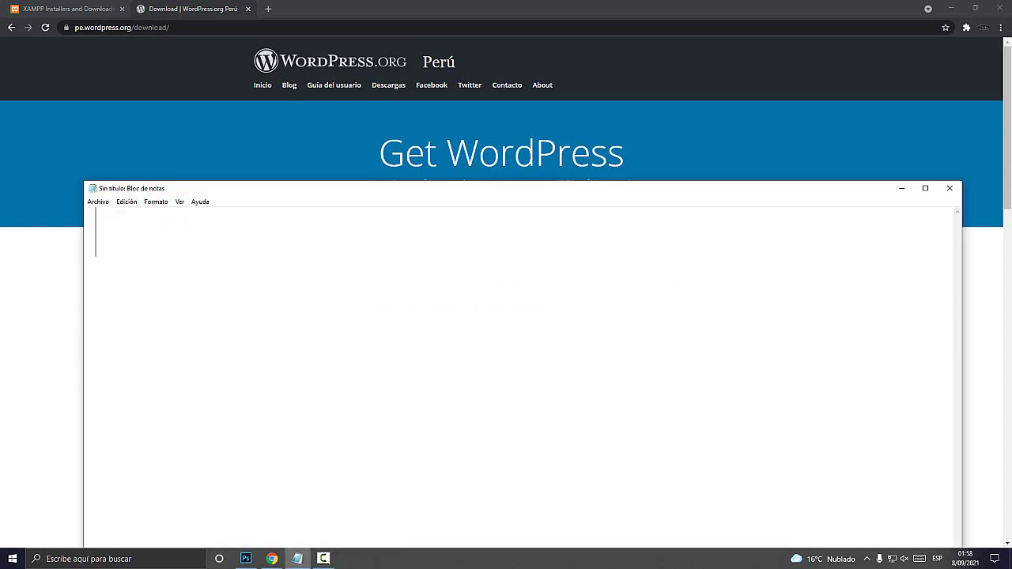
pyautogui.write('1.- Serv')
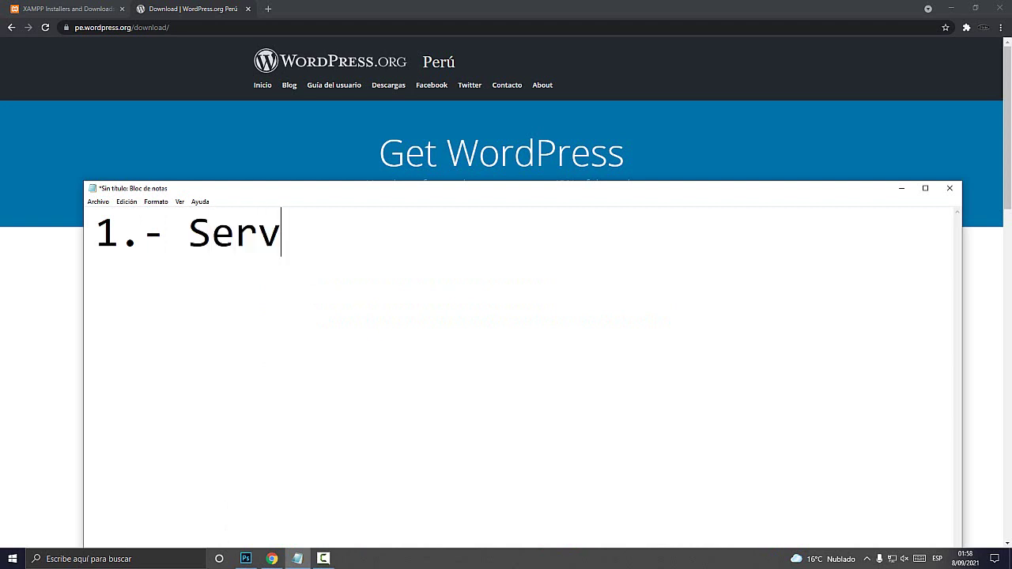
pyautogui.write('idor Local ')
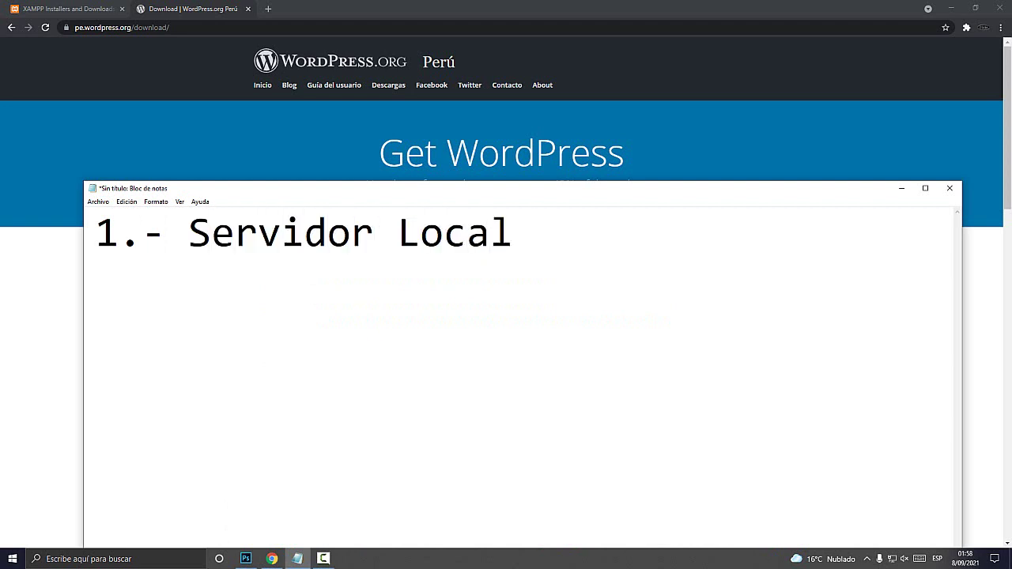
pyautogui.write('(Localhos')
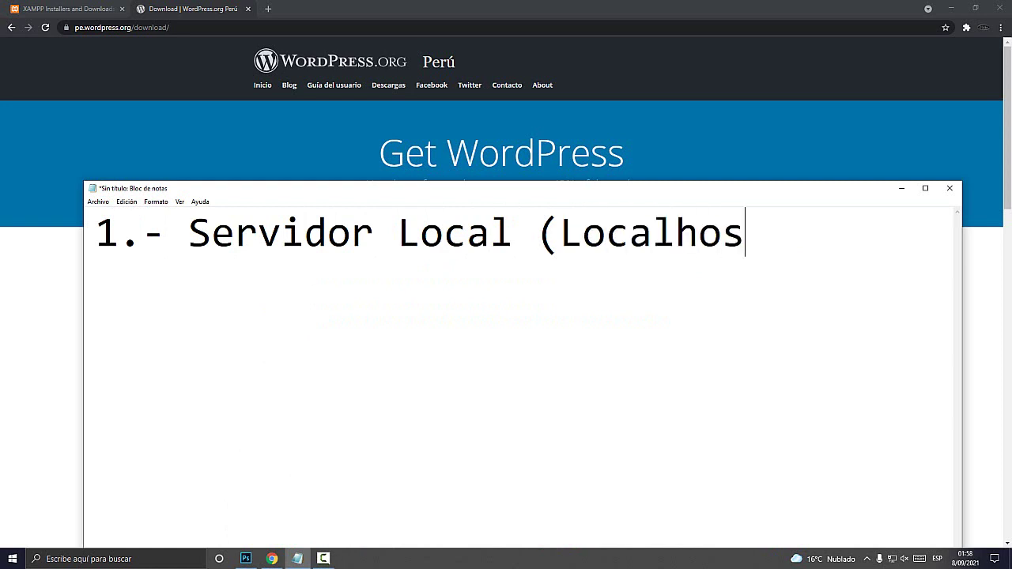
pyautogui.write('t)')
pyautogui.hotkey('shift', 'Left')
pyautogui.hotkey('shift', 'Left')
pyautogui.hotkey('shift', 'Left')
pyautogui.hotkey('shift', 'Left')
pyautogui.hotkey('shift', 'Left')
pyautogui.hotkey('shift', 'Left')
pyautogui.hotkey('shift', 'Left')
pyautogui.hotkey('shift', 'Left')
pyautogui.hotkey('shift', 'Left')
pyautogui.hotkey('shift', 'Left')
pyautogui.hotkey('shift', 'Left')
pyautogui.hotkey('shift', 'Left')
pyautogui.hotkey('shift', 'Left')
pyautogui.hotkey('shift', 'Left')
pyautogui.hotkey('shift', 'Left')
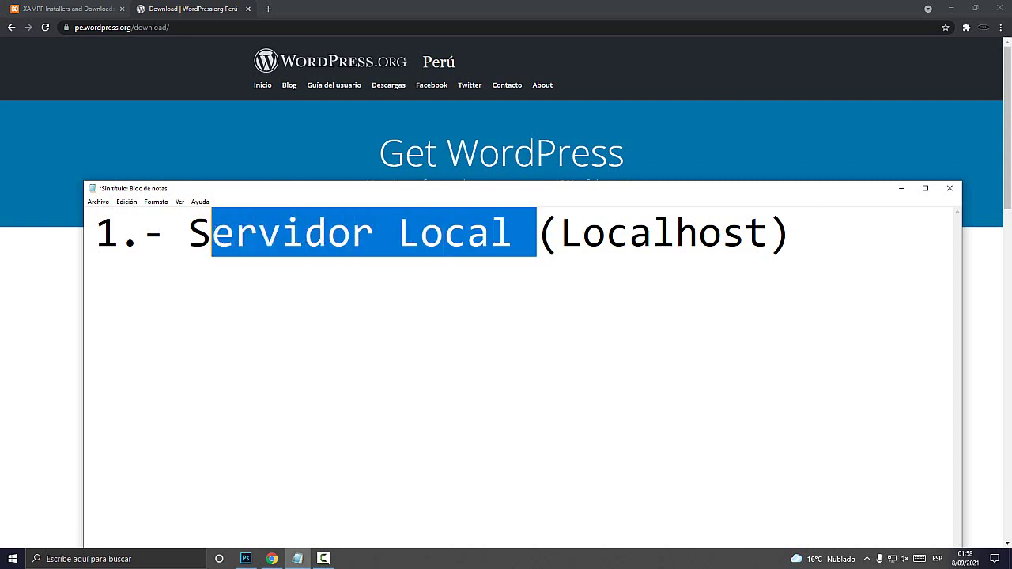
pyautogui.click(792, 233)
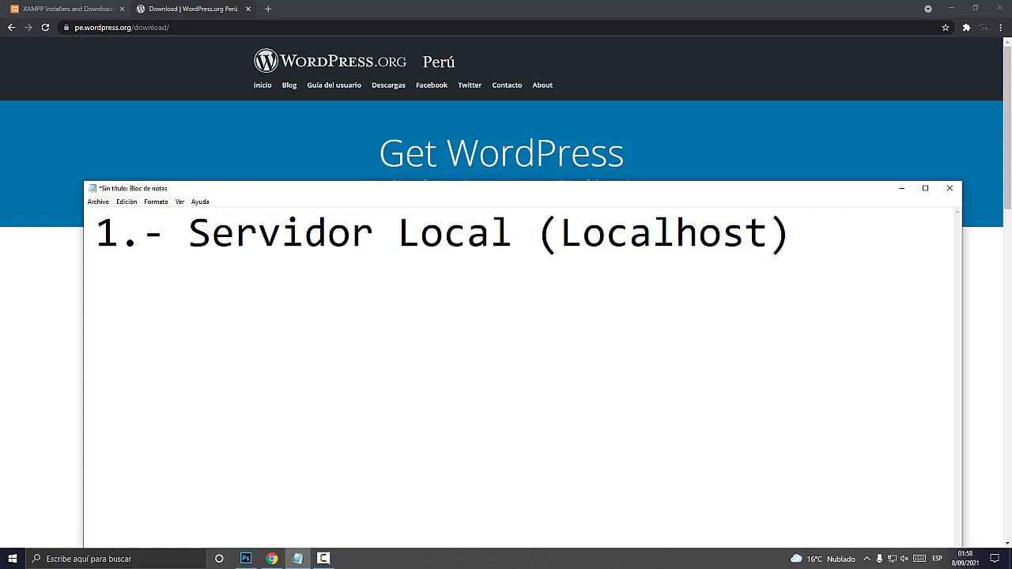
pyautogui.write('XAMPP')
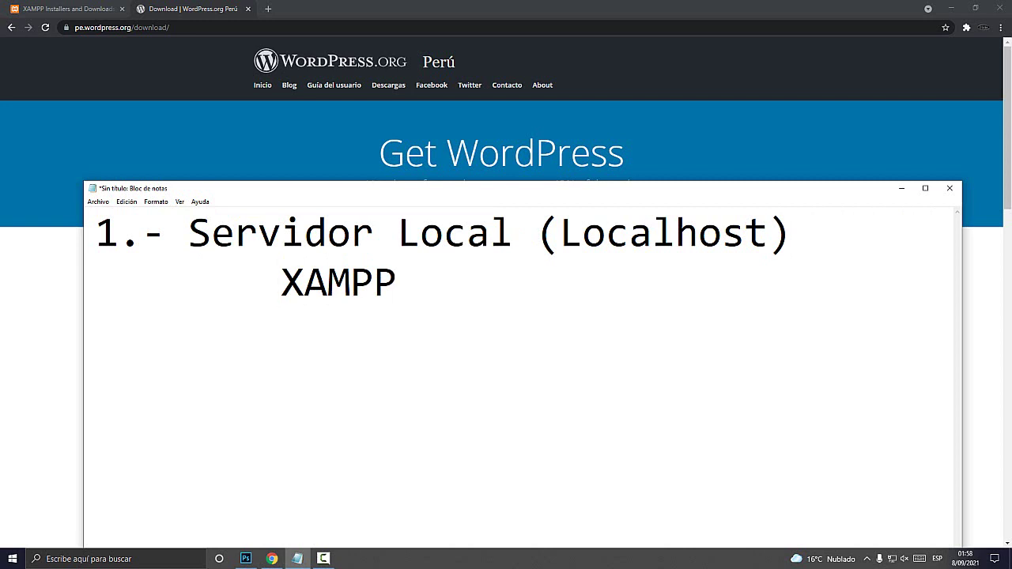
pyautogui.press('Home')
pyautogui.press('Delete')
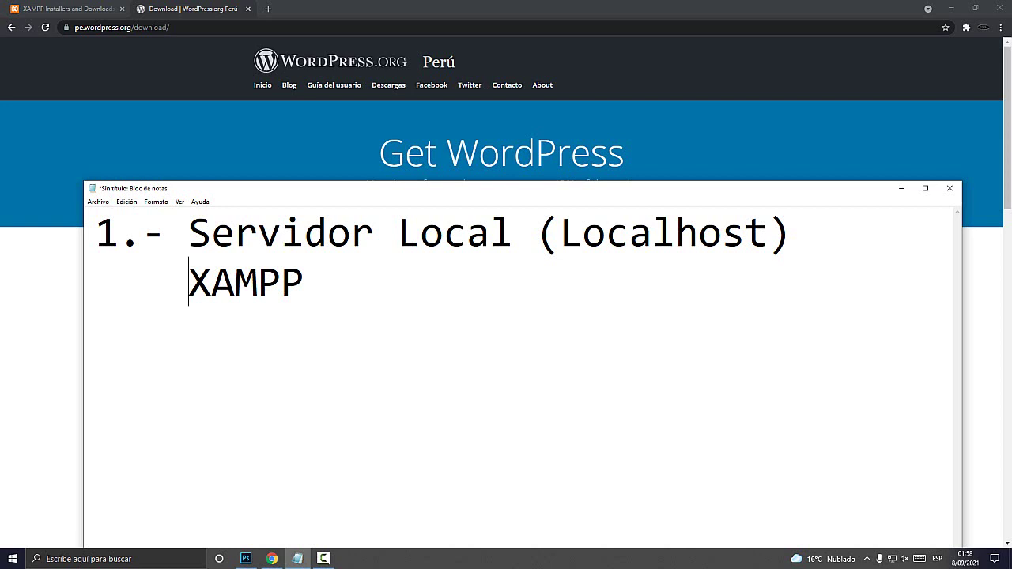
# Add the second plan item '2.- Instalar EL WORDPRESS' and return to the WordPress download page
pyautogui.press('End')
pyautogui.hotkey('shift', 'Left')
pyautogui.hotkey('shift', 'Left')
pyautogui.hotkey('shift', 'Left')
pyautogui.hotkey('shift', 'Left')
pyautogui.hotkey('shift', 'Left')
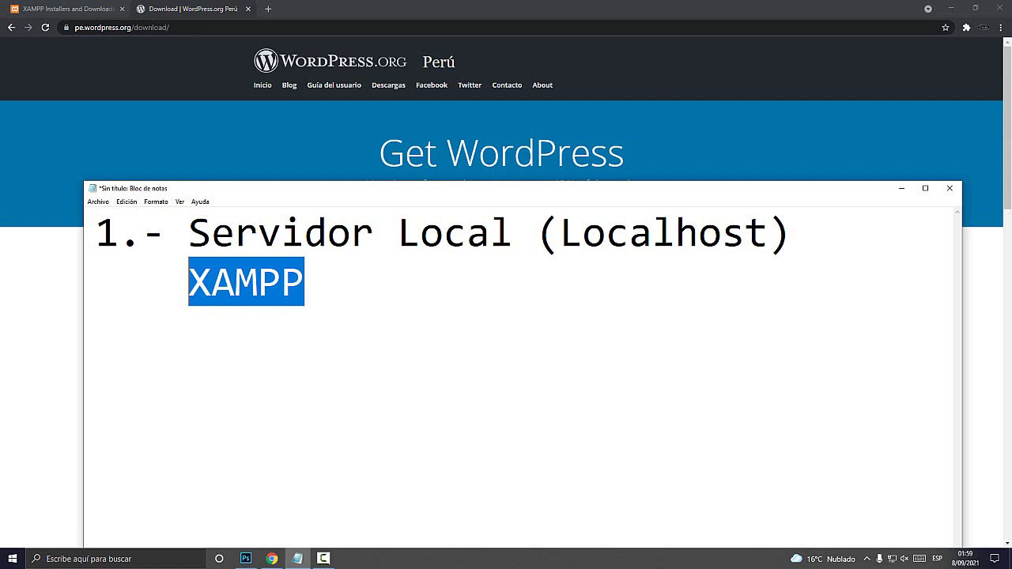
pyautogui.press('End')
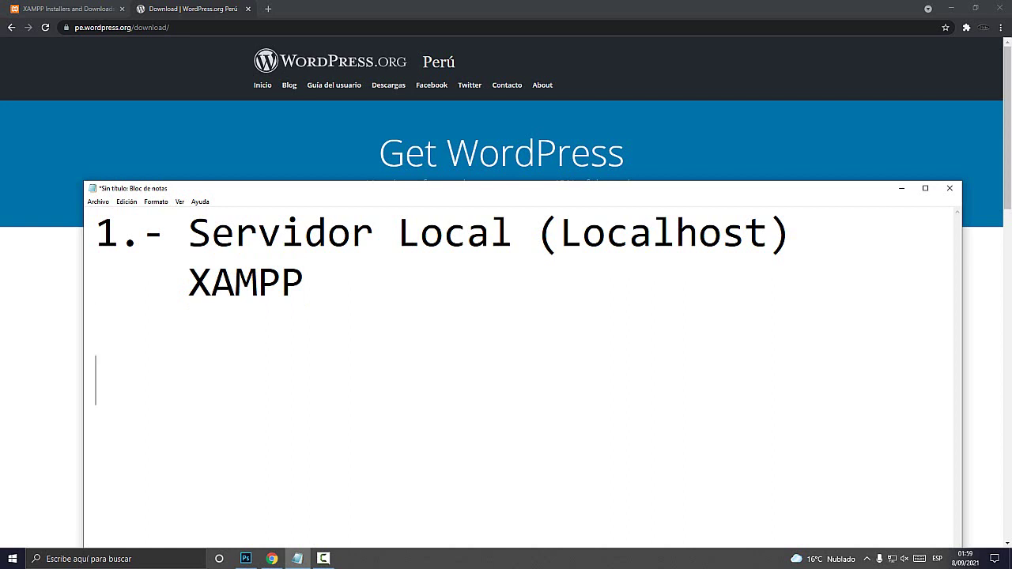
pyautogui.write('2.- Instalar EL ')
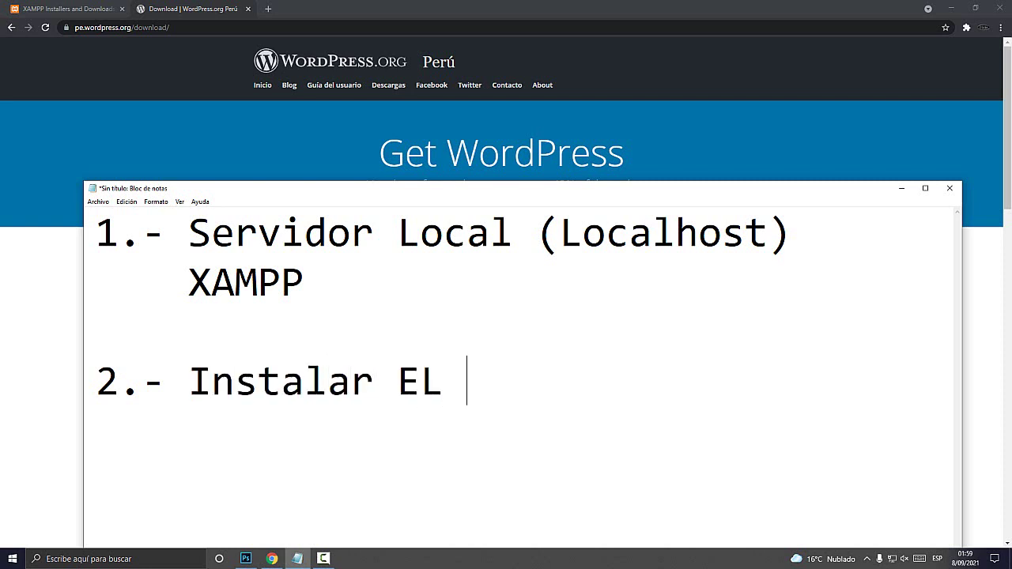
pyautogui.write('WORDPRESS')
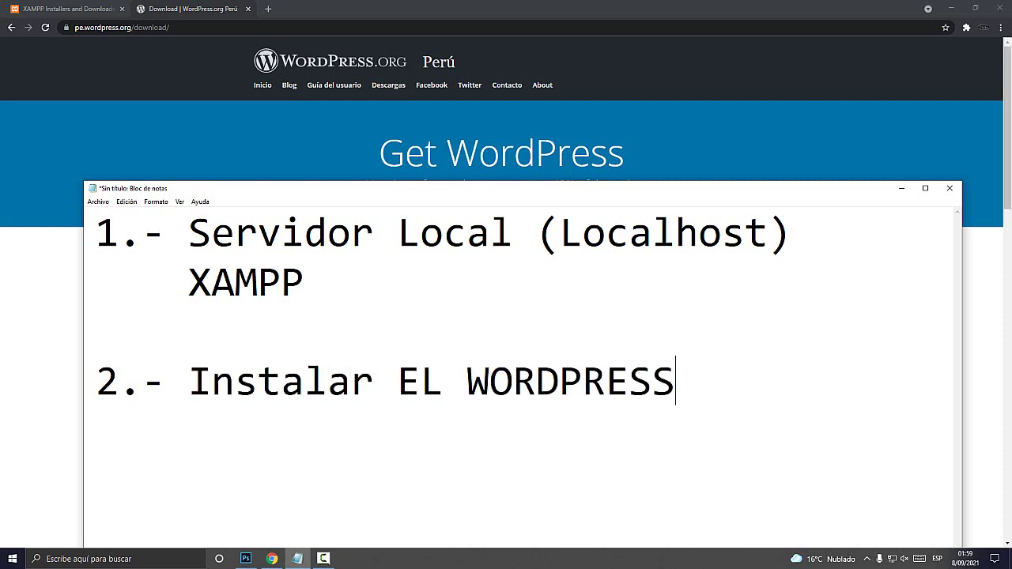
pyautogui.press('Up')
pyautogui.press('Up')
pyautogui.hotkey('shift', 'Left')
pyautogui.hotkey('shift', 'Left')
pyautogui.hotkey('shift', 'Left')
pyautogui.hotkey('shift', 'Left')
pyautogui.hotkey('shift', 'Left')
pyautogui.hotkey('shift', 'Left')
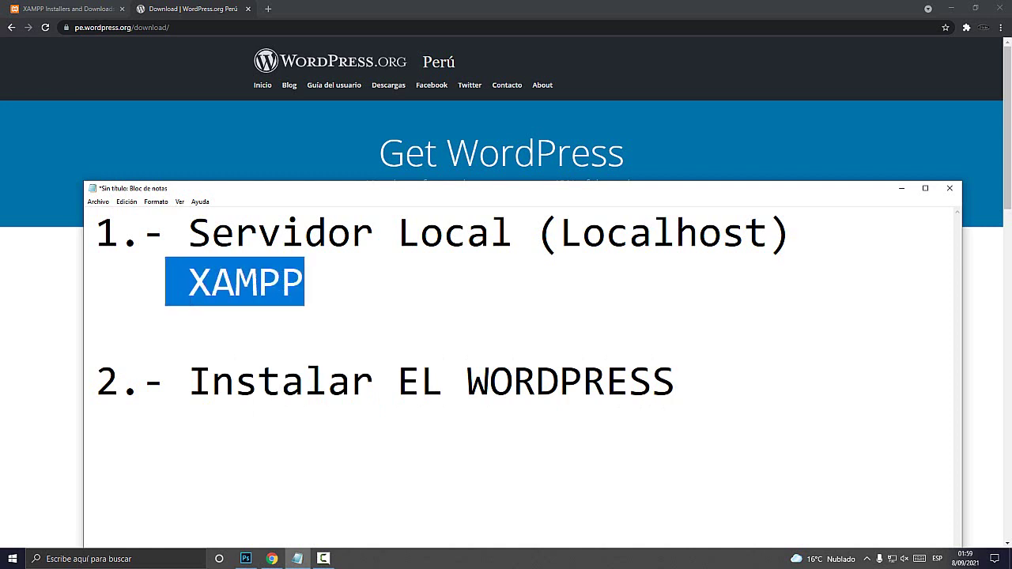
pyautogui.hotkey('alt', 'Tab')
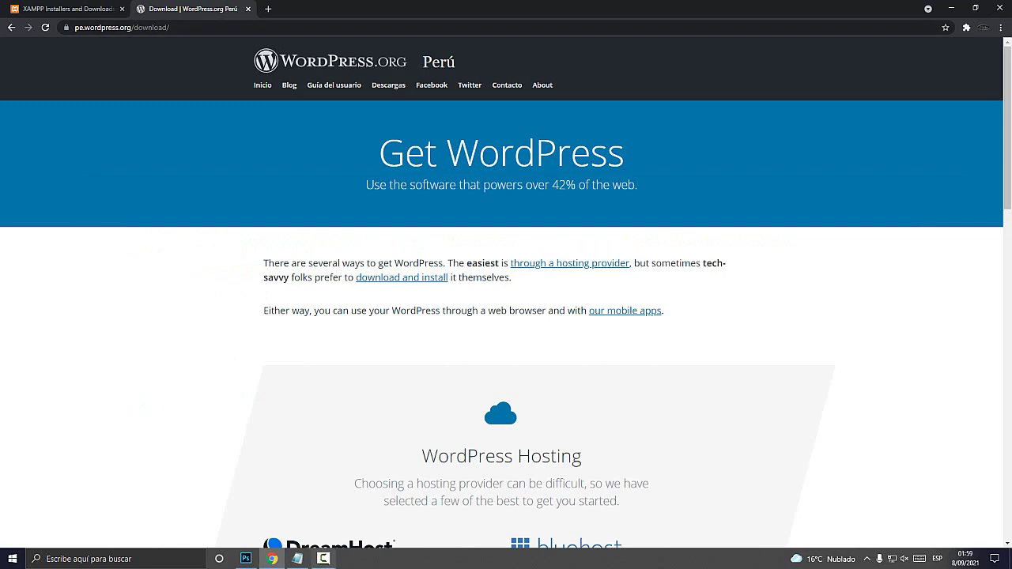
# Highlight each plan item in the notes while comparing them with the XAMPP and WordPress tabs
pyautogui.click(297, 559)
pyautogui.click(281, 282)
pyautogui.press('End')
pyautogui.hotkey('shift', 'Up')
pyautogui.hotkey('shift', 'Home')
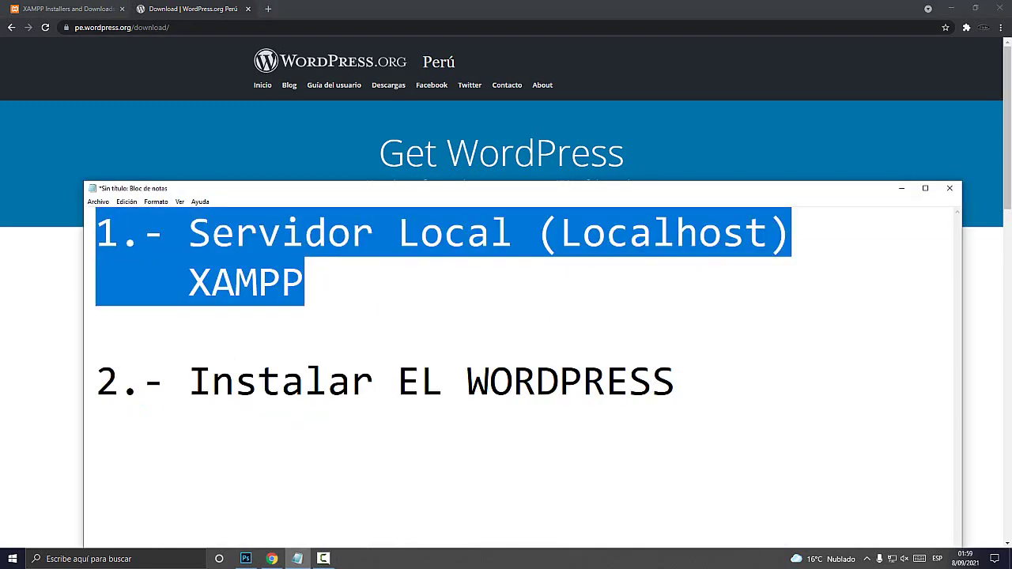
pyautogui.click(67, 8)
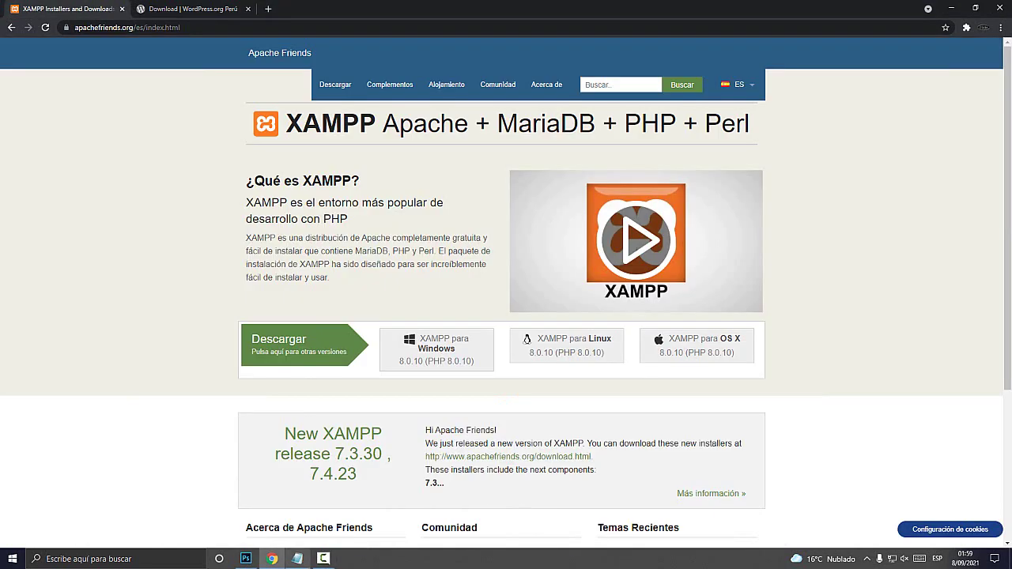
pyautogui.click(298, 558)
pyautogui.hotkey('ctrl', 'End')
pyautogui.hotkey('ctrl', 'shift', 'Left')
pyautogui.hotkey('ctrl', 'shift', 'Left')
pyautogui.hotkey('ctrl', 'shift', 'Left')
pyautogui.hotkey('ctrl', 'shift', 'Left')
pyautogui.hotkey('ctrl', 'shift', 'Left')
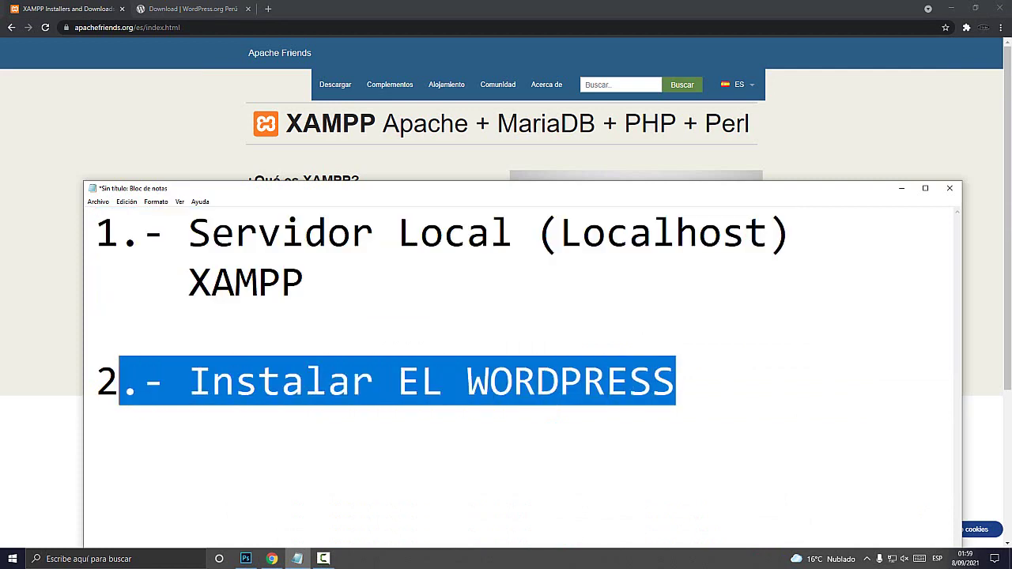
pyautogui.click(190, 9)
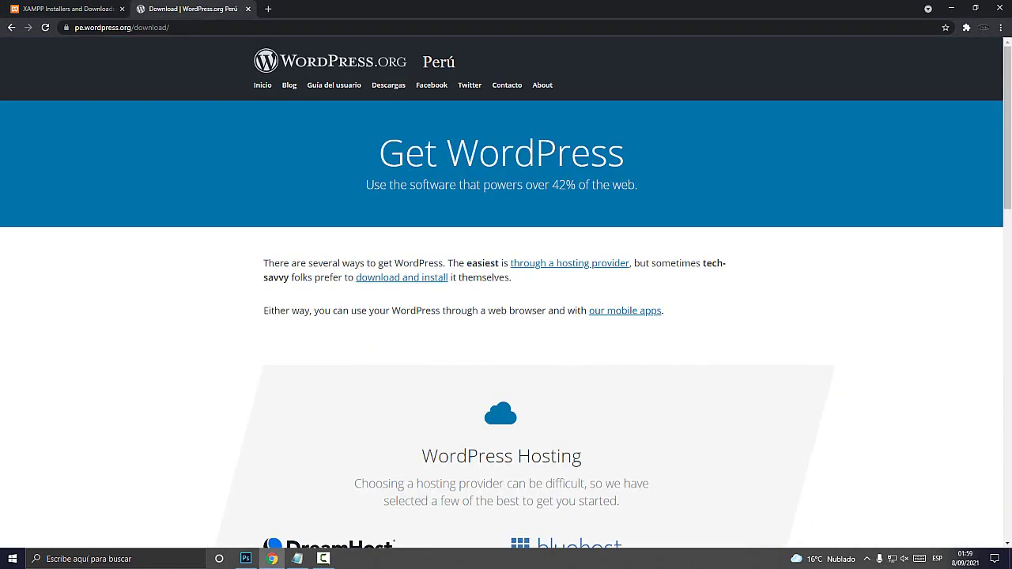
pyautogui.click(67, 8)
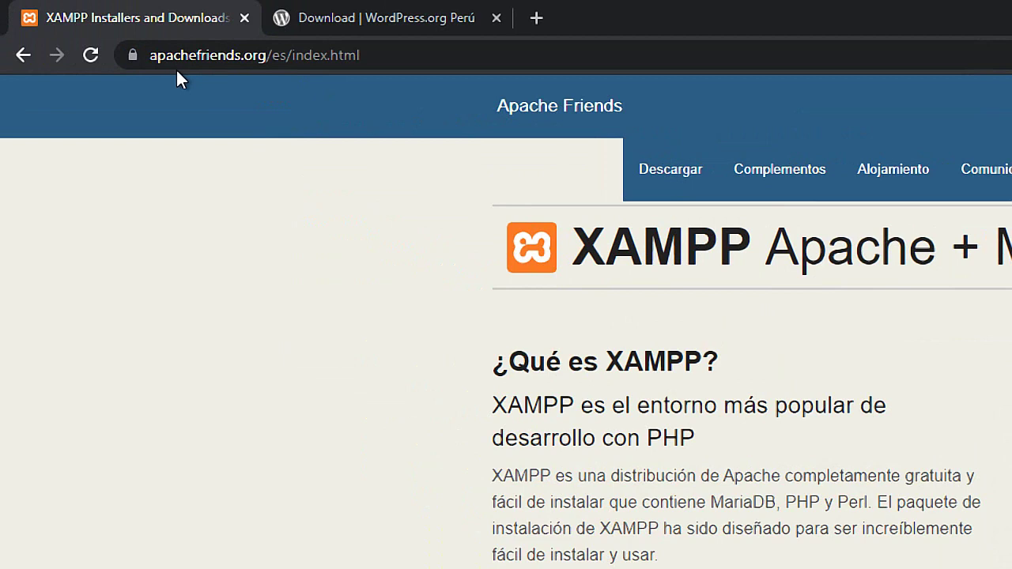
# Settle on the XAMPP site tab and highlight the word XAMPP in the notes
pyautogui.click(207, 62)
pyautogui.click(360, 22)
pyautogui.click(215, 9)
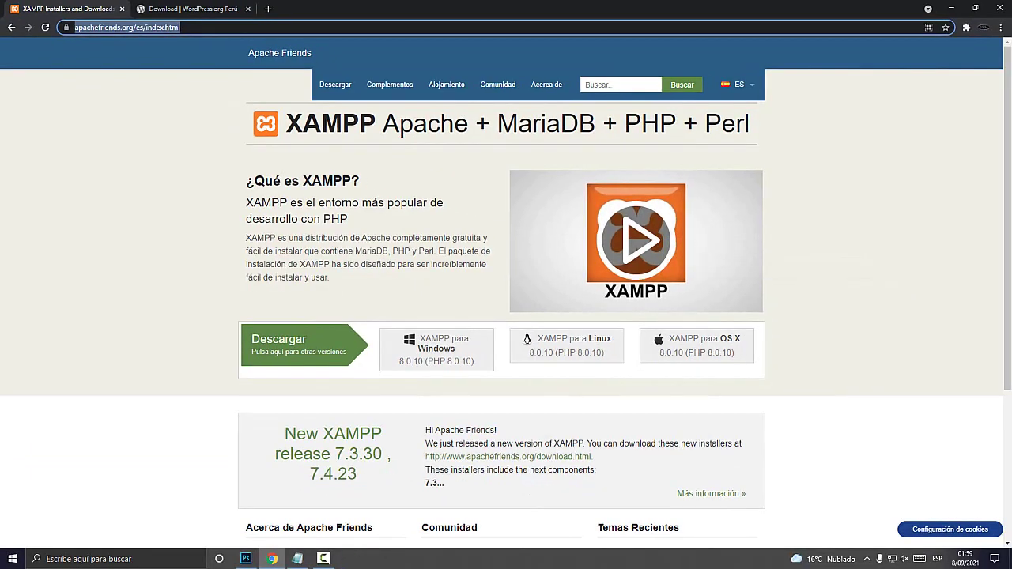
pyautogui.click(298, 559)
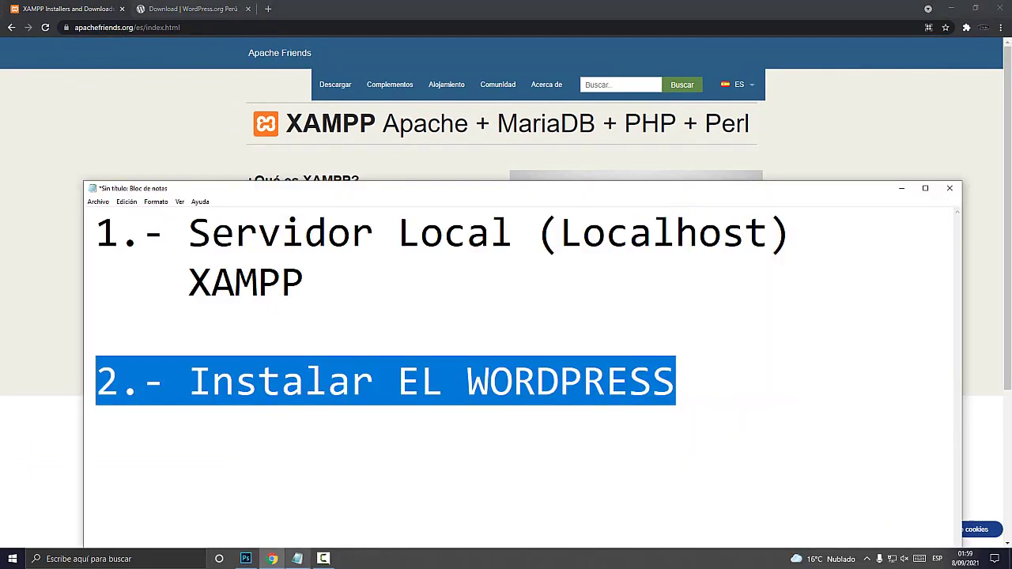
pyautogui.moveTo(310, 283); pyautogui.dragTo(211, 283)
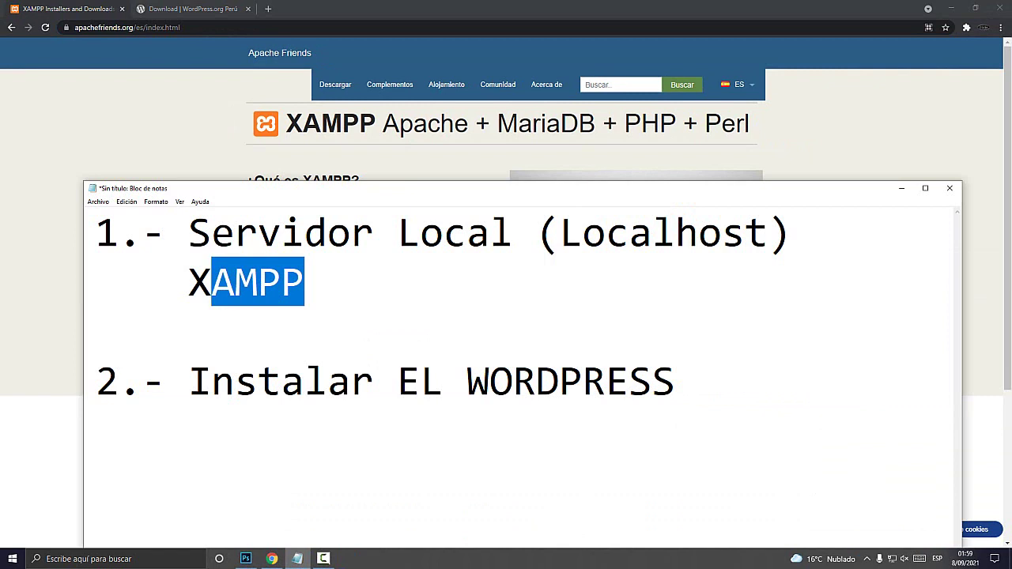
pyautogui.click(280, 283)
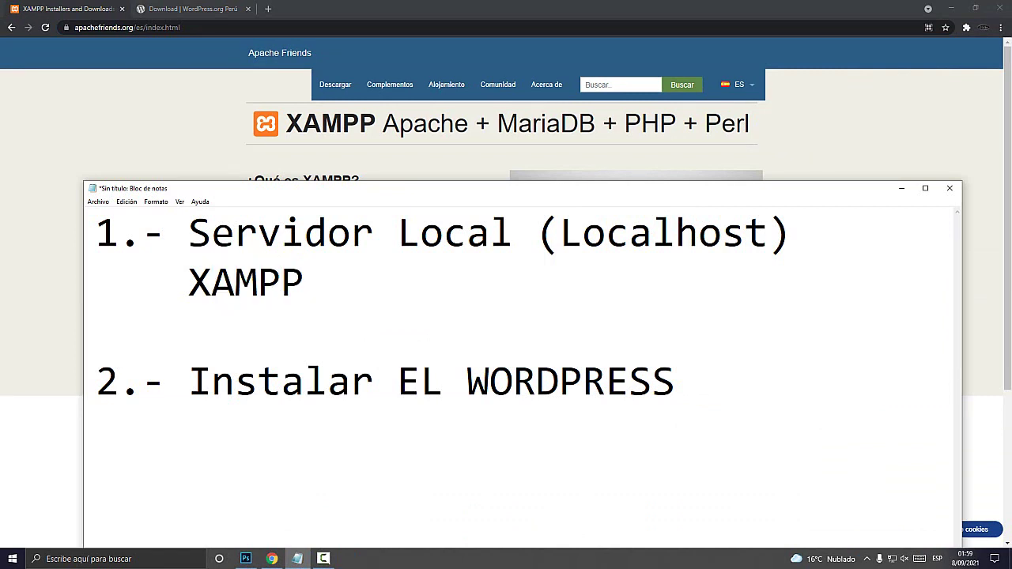
pyautogui.moveTo(304, 282); pyautogui.dragTo(188, 283)
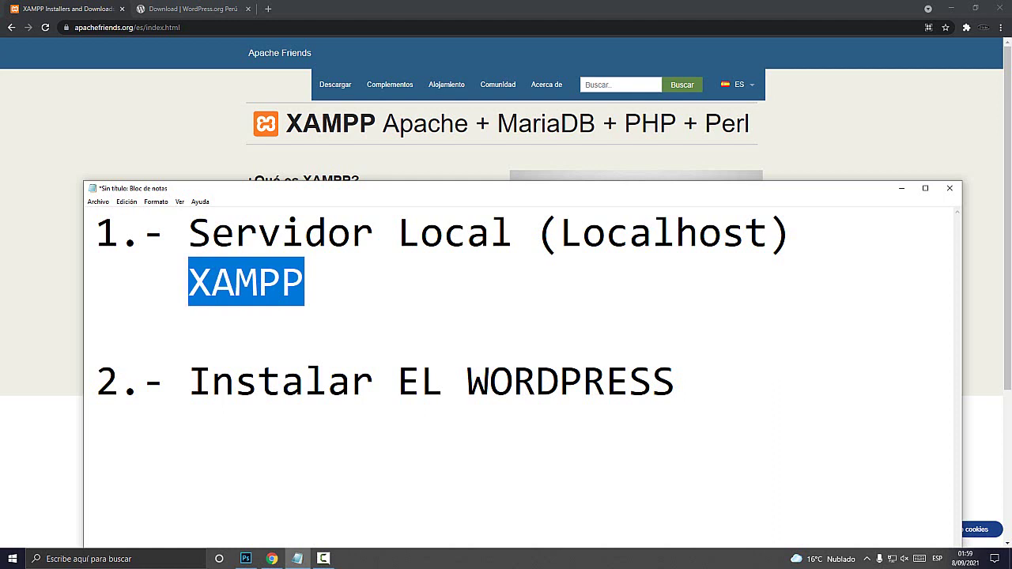
pyautogui.hotkey('alt', 'Tab')
# Download the 'XAMPP para Windows 8.0.10' installer from apachefriends.org
pyautogui.click(148, 27)
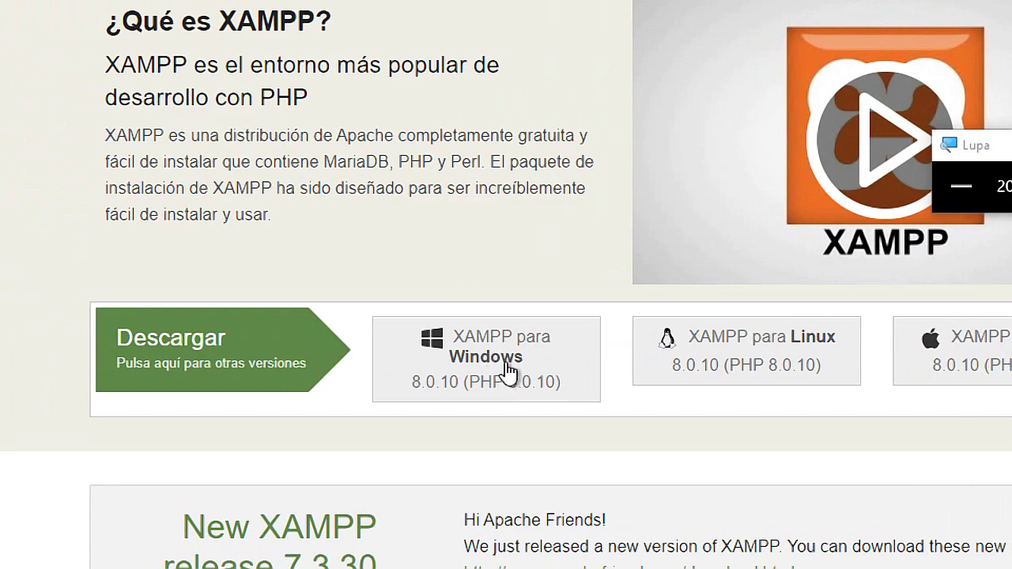
pyautogui.press('super+minus')
pyautogui.click(489, 365)
pyautogui.press('super+Escape')
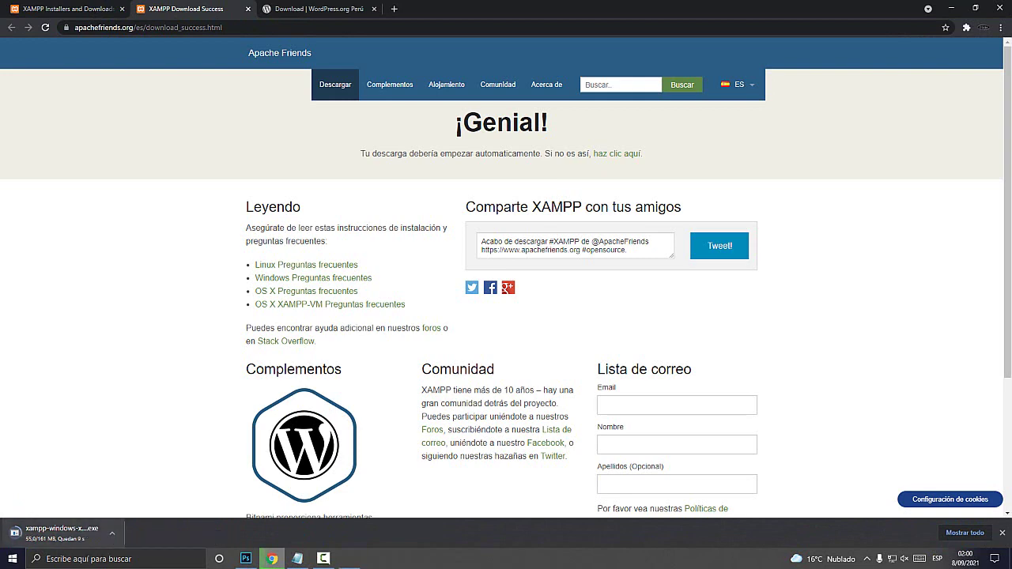
pyautogui.press('super+plus')
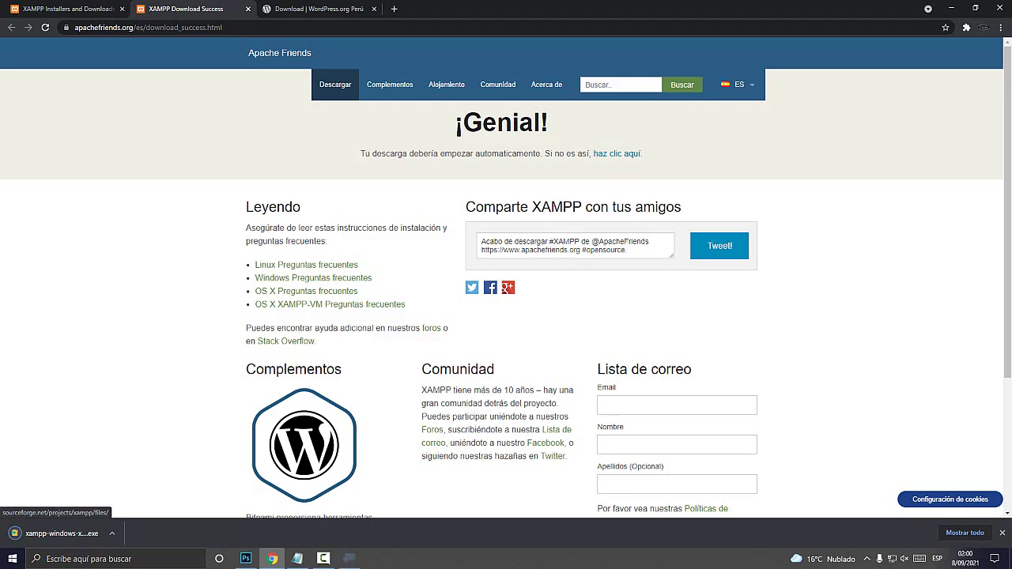
pyautogui.press('super+plus')
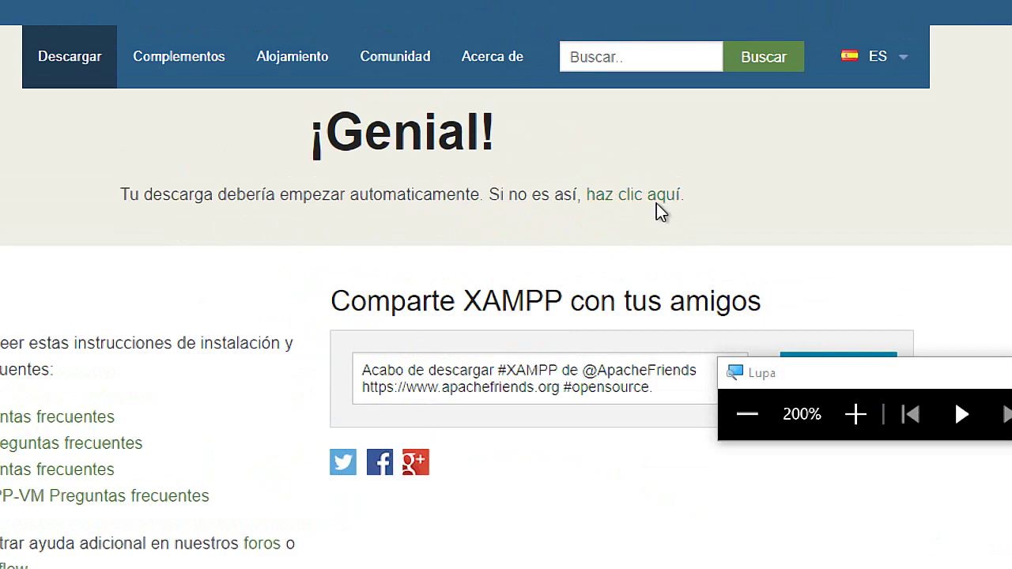
pyautogui.press('super+Escape')
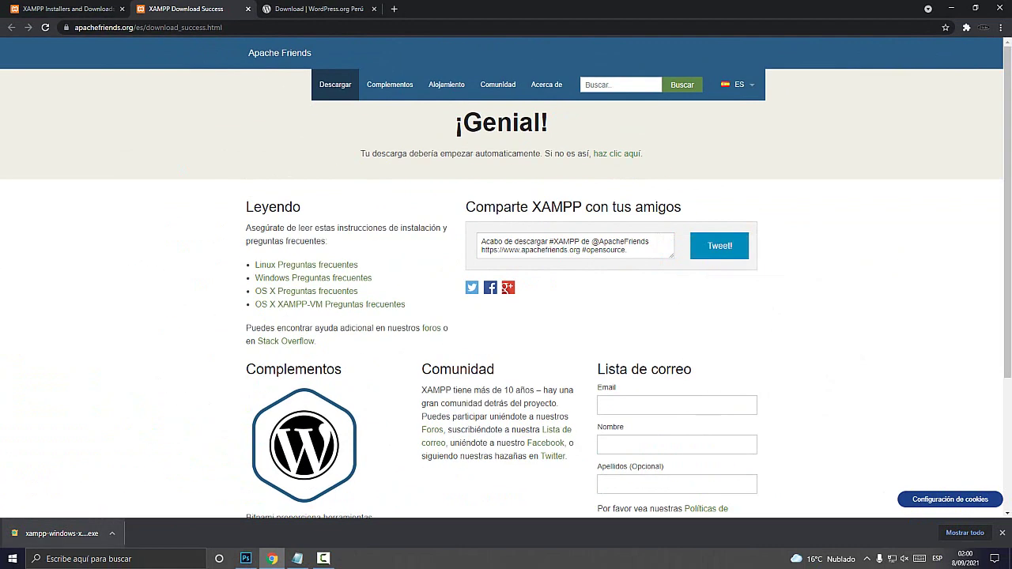
pyautogui.press('super+plus')
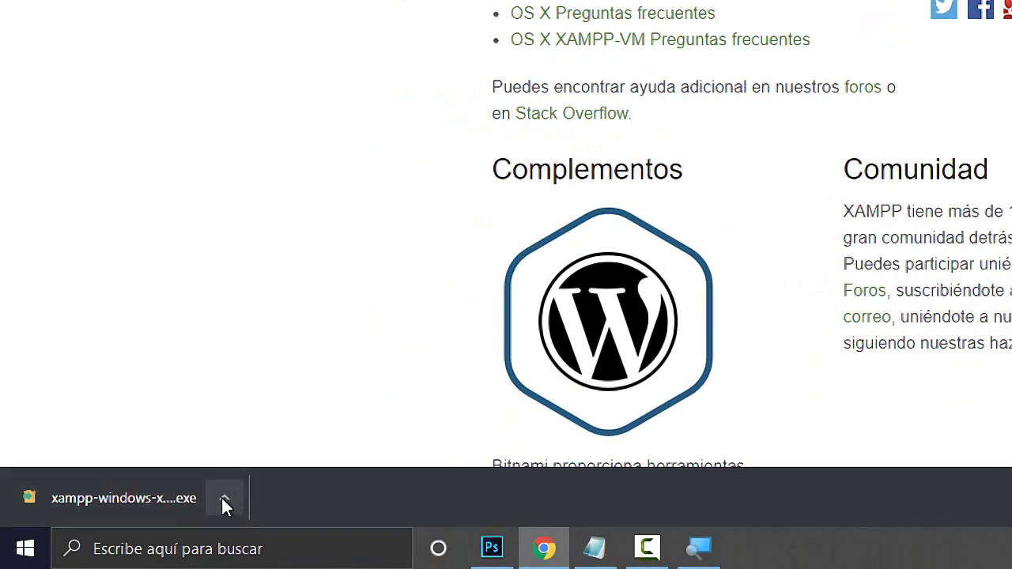
# Run xampp-windows-x64-8.0.10-0-VS16-installer.exe from Descargas with 'Ejecutar como administrador'
pyautogui.click(223, 498)
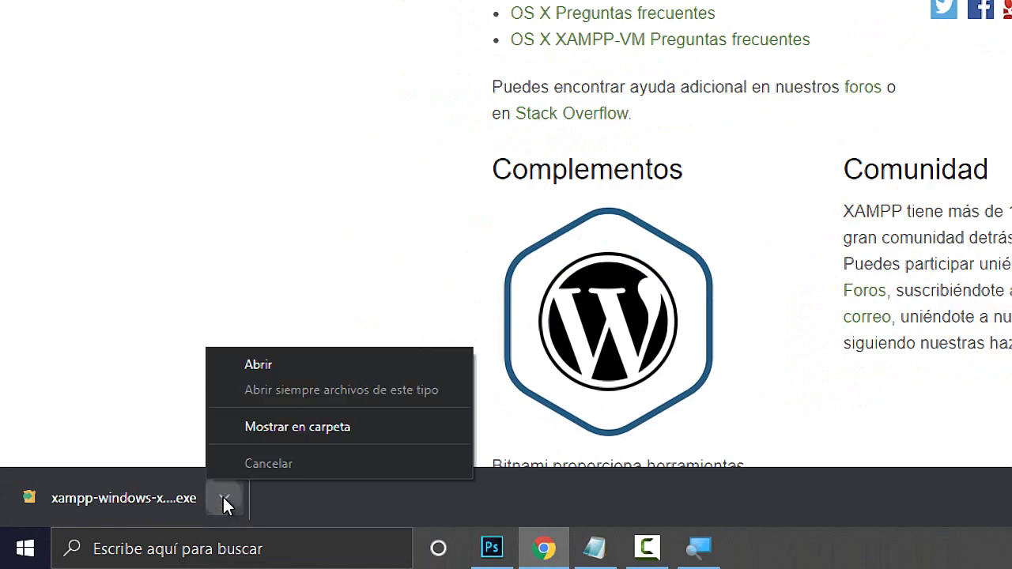
pyautogui.click(296, 427)
pyautogui.press('super+Escape')
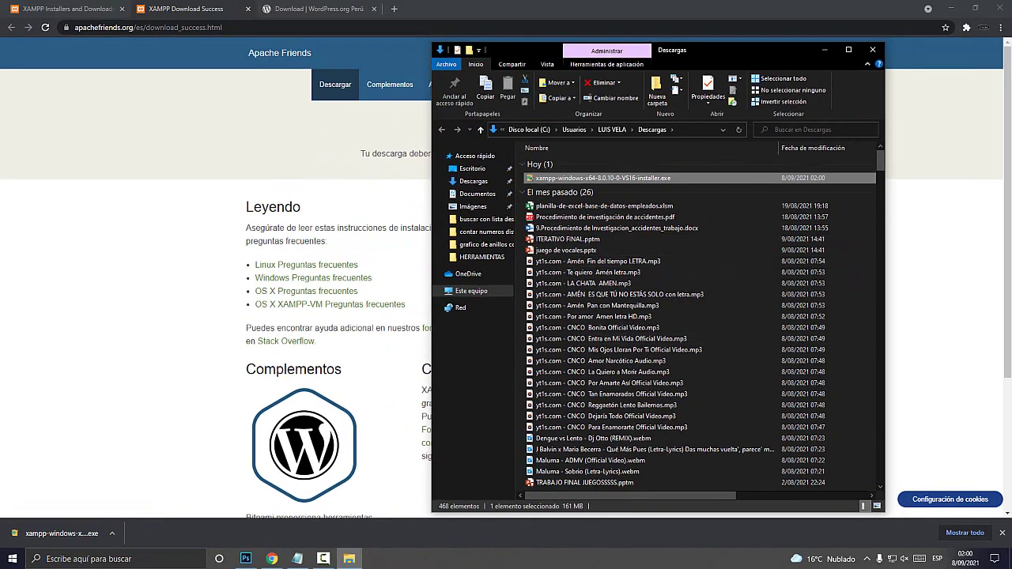
pyautogui.press('super+plus')
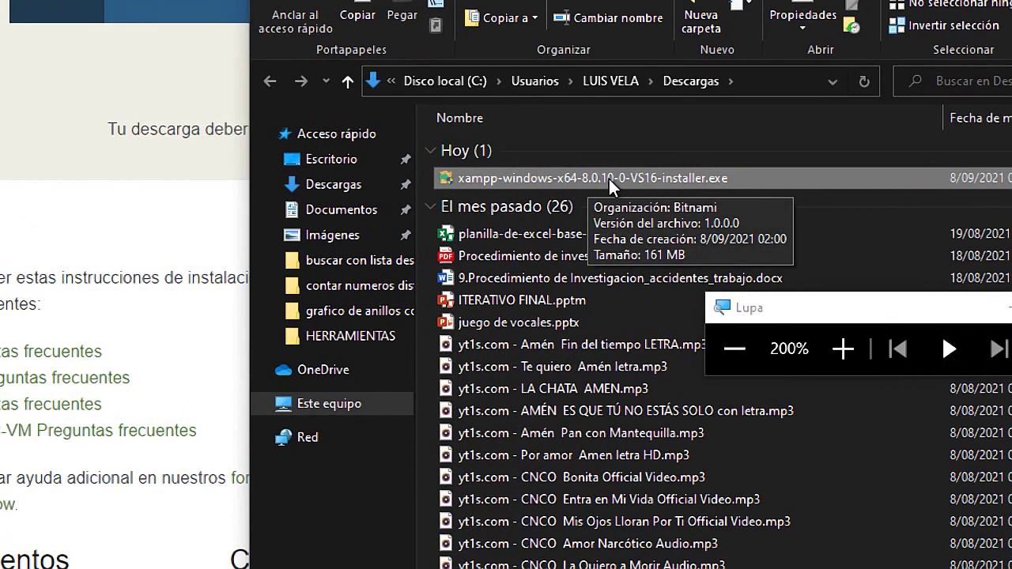
pyautogui.rightClick(607, 178)
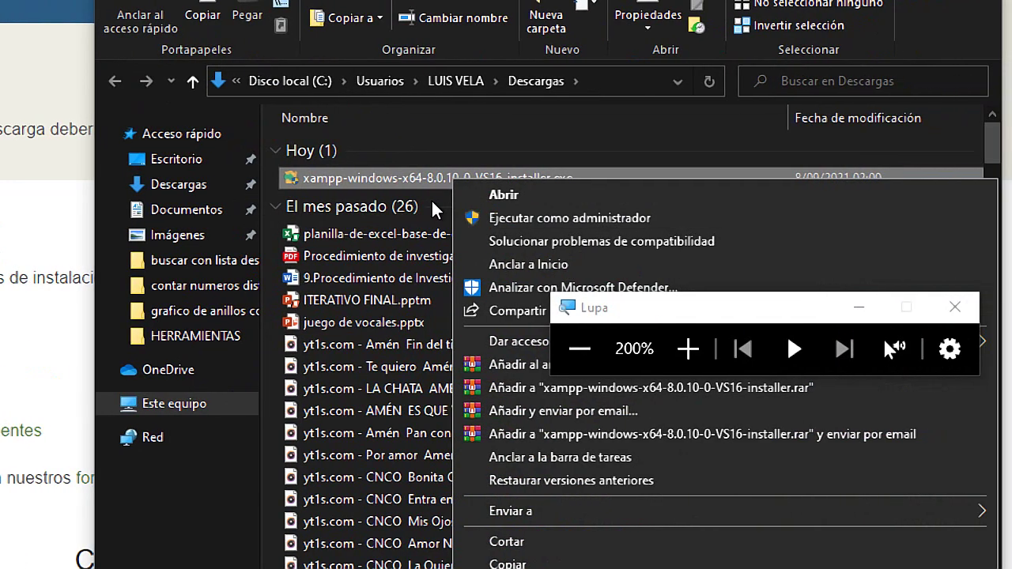
pyautogui.click(574, 180)
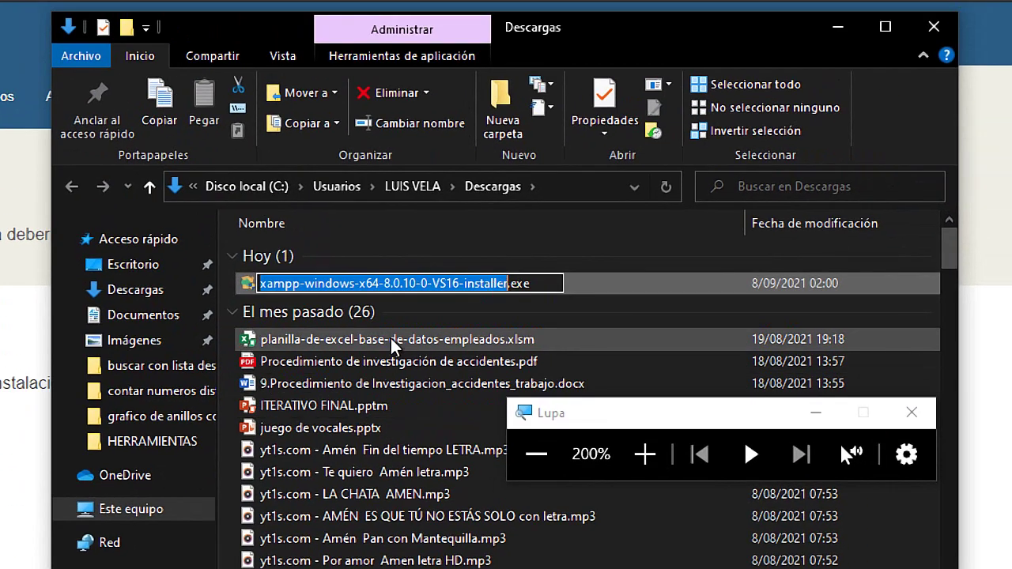
pyautogui.click(400, 326)
pyautogui.click(409, 285)
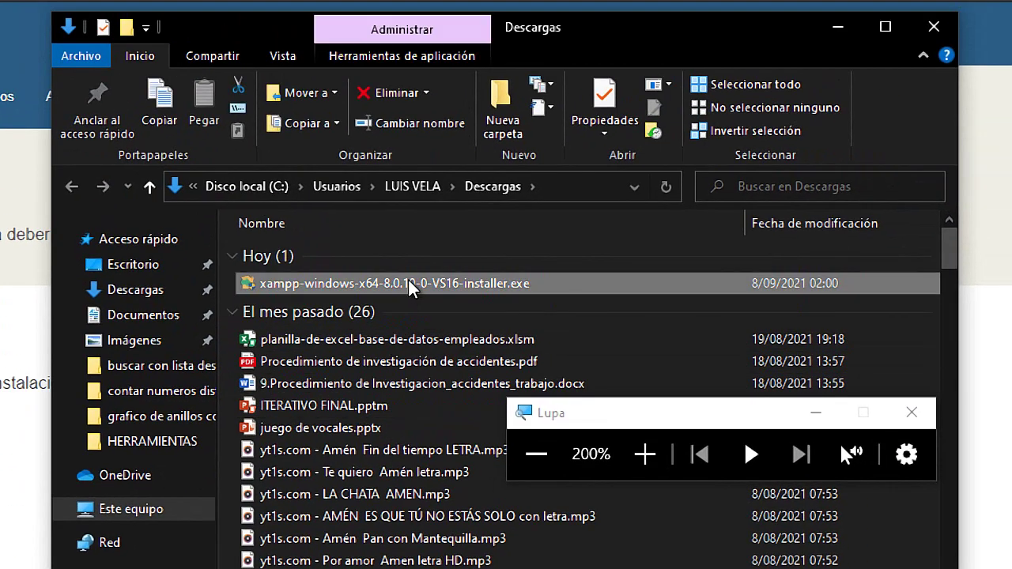
pyautogui.rightClick(345, 287)
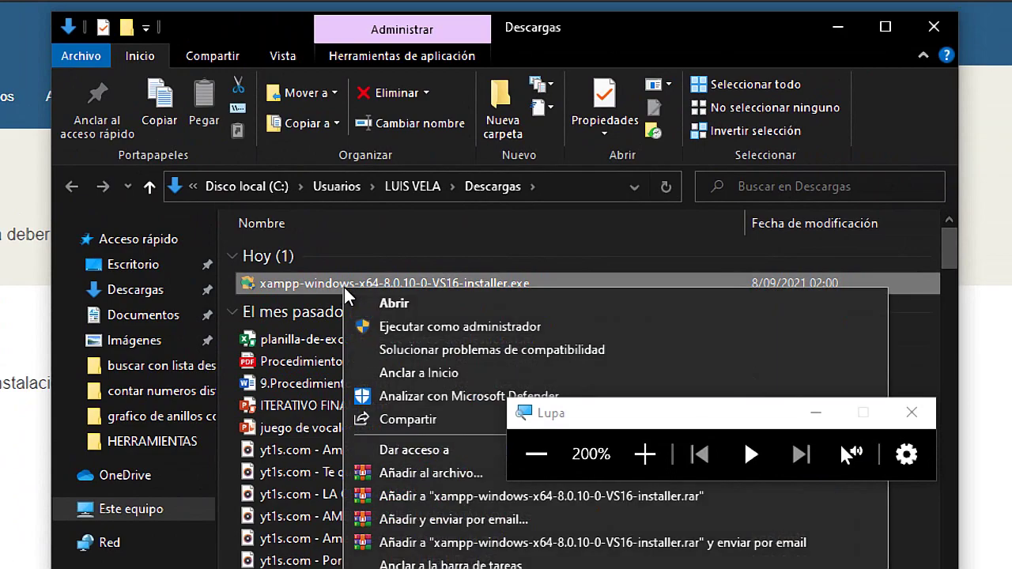
pyautogui.click(482, 335)
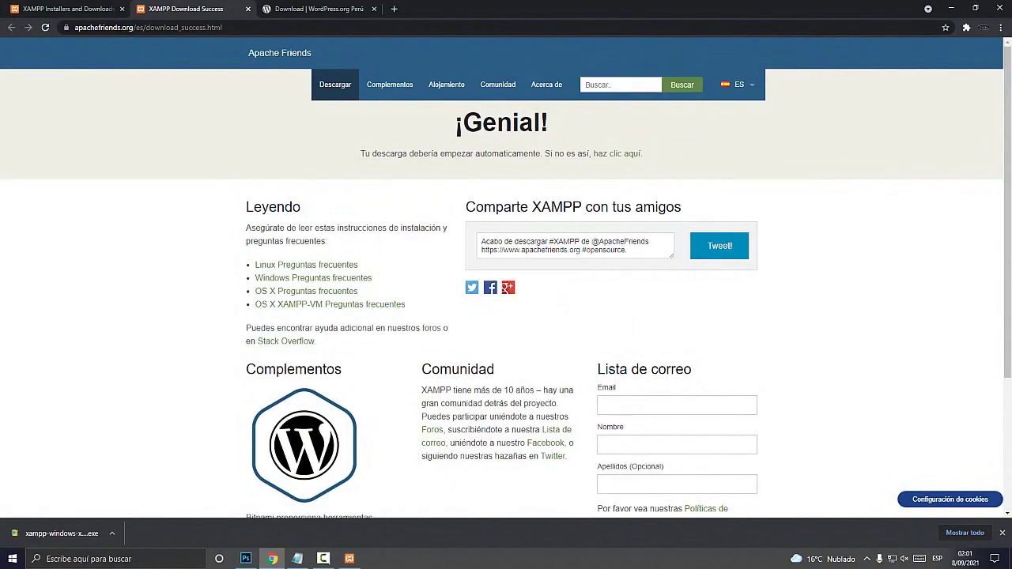
# Clear the desktop, acknowledge the XAMPP UAC warning and pass the welcome page
pyautogui.click(951, 8)
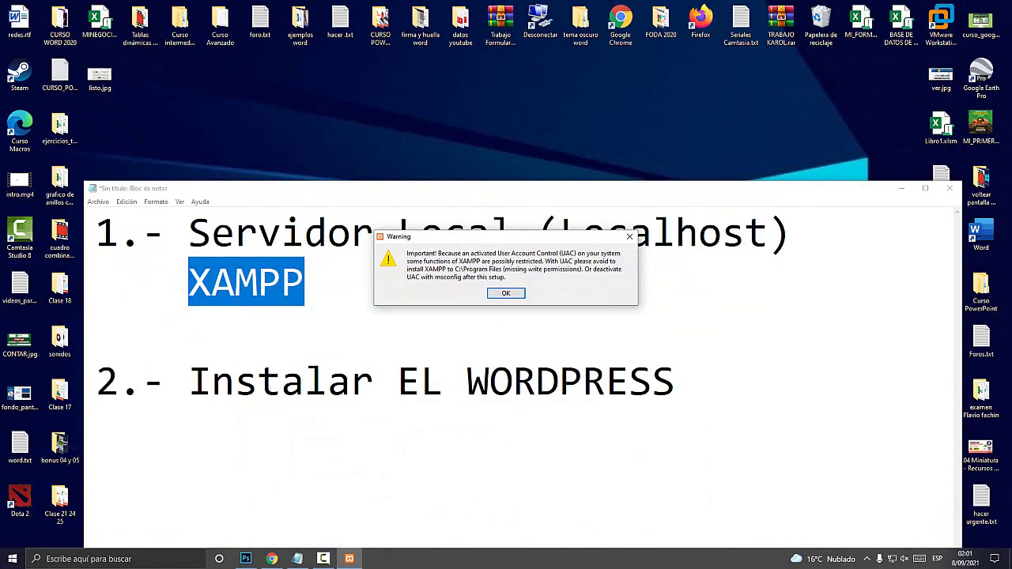
pyautogui.click(901, 188)
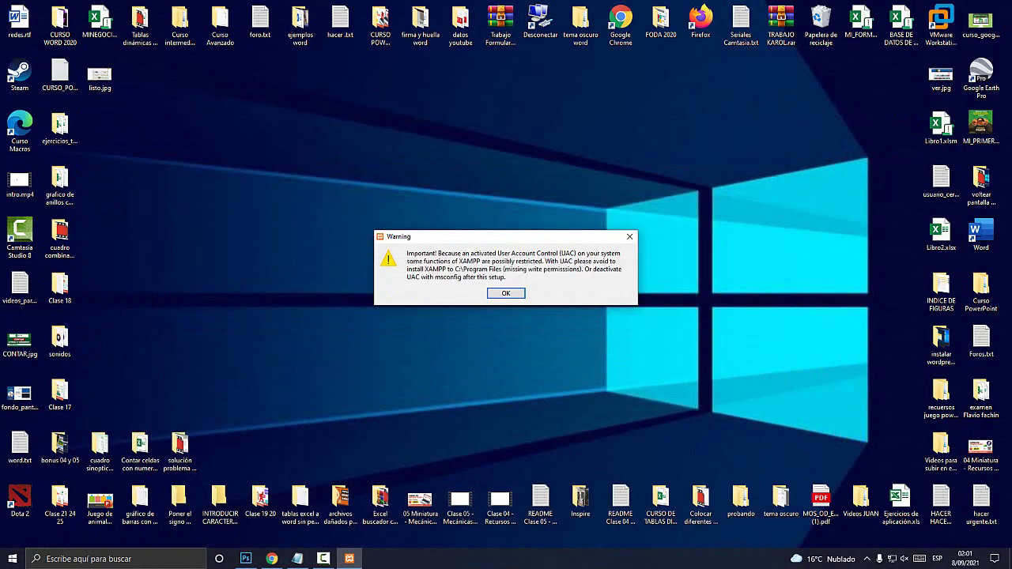
pyautogui.moveTo(522, 236); pyautogui.dragTo(470, 185)
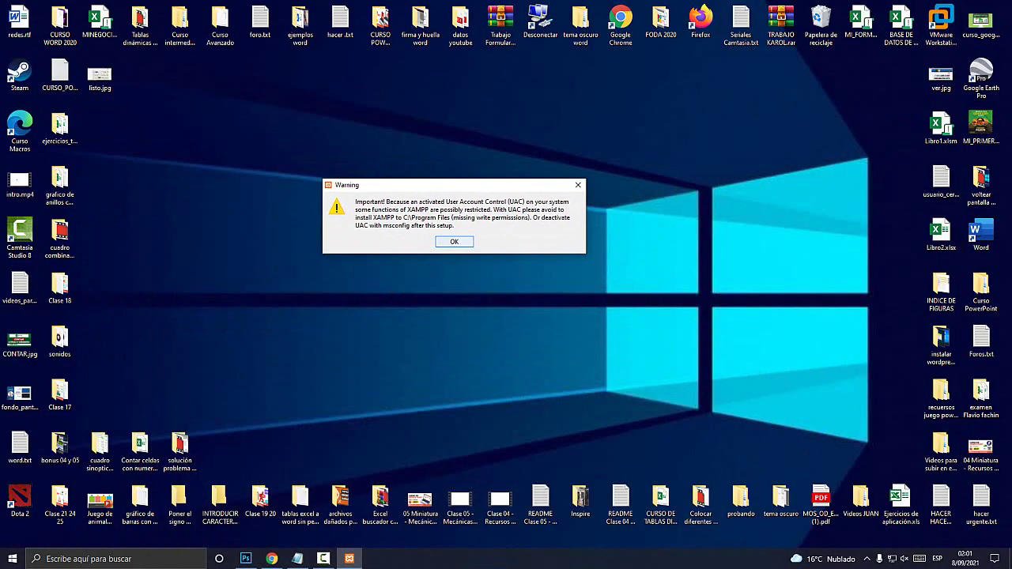
pyautogui.press('super+plus')
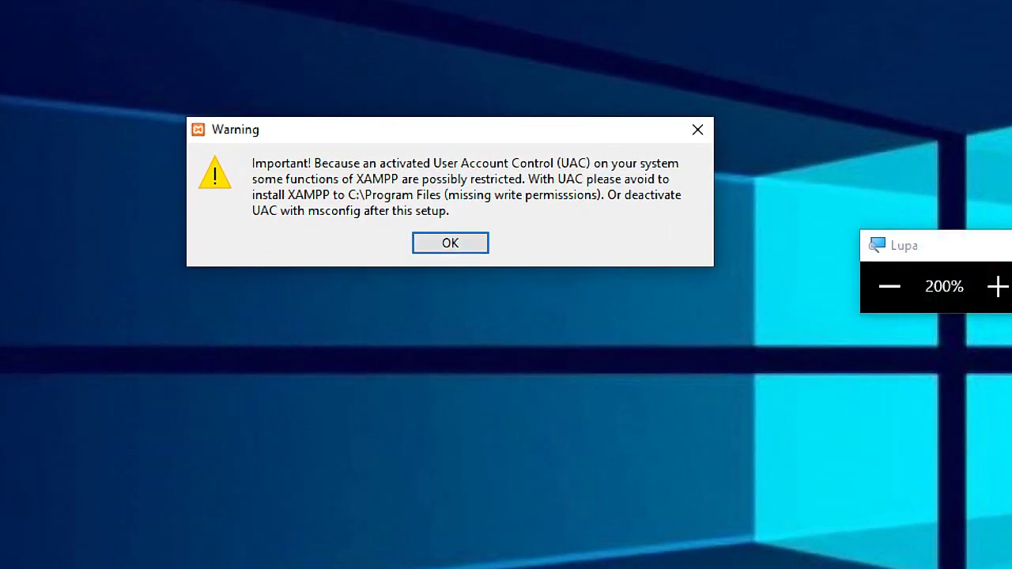
pyautogui.press('super+Escape')
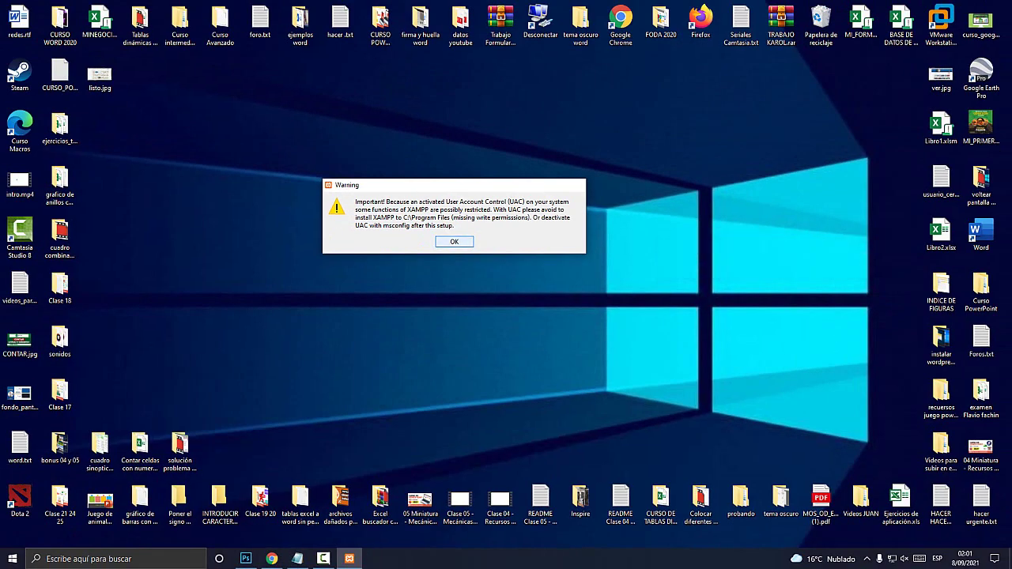
pyautogui.press('Return')
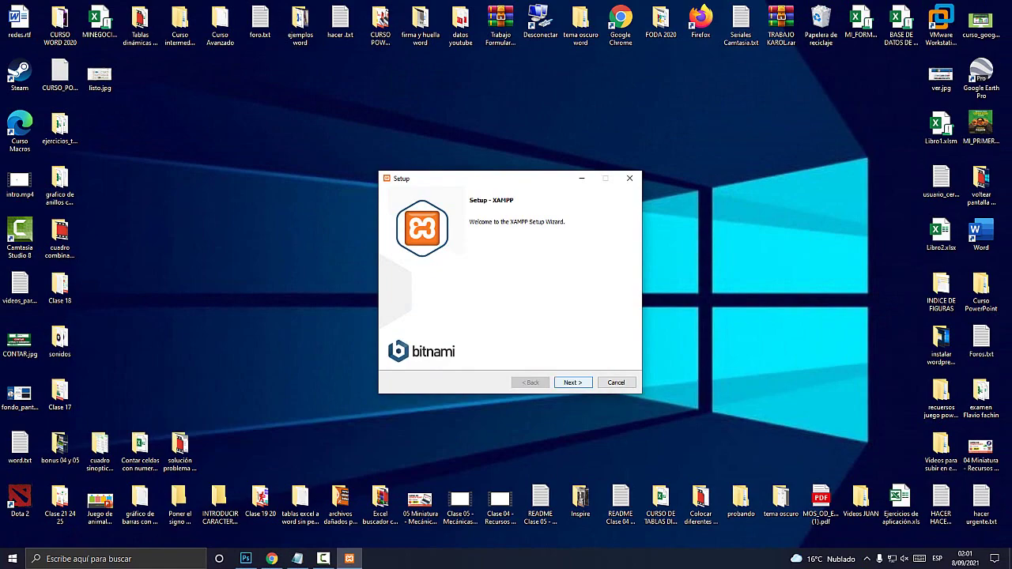
pyautogui.press('super+plus')
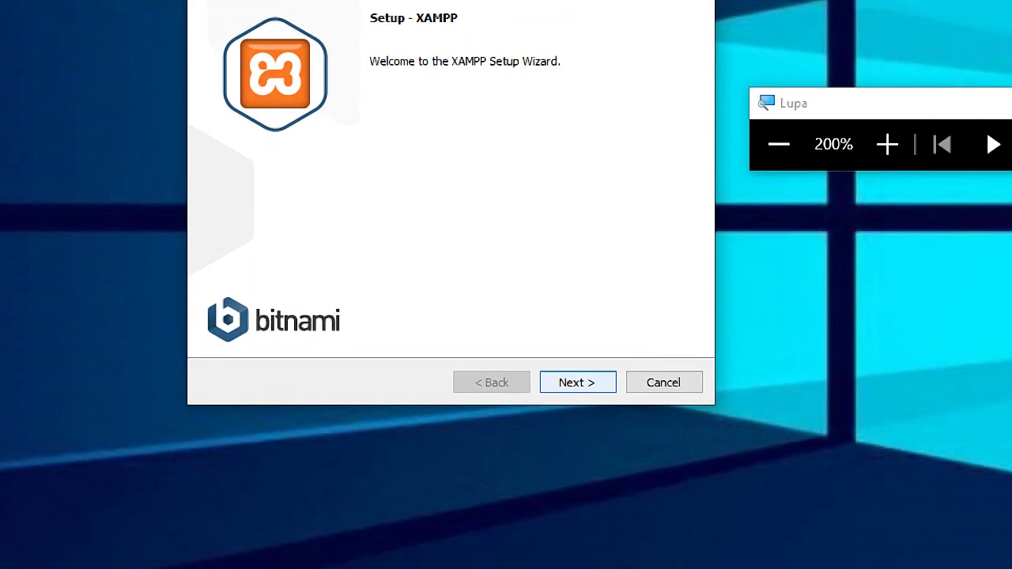
pyautogui.press('Return')
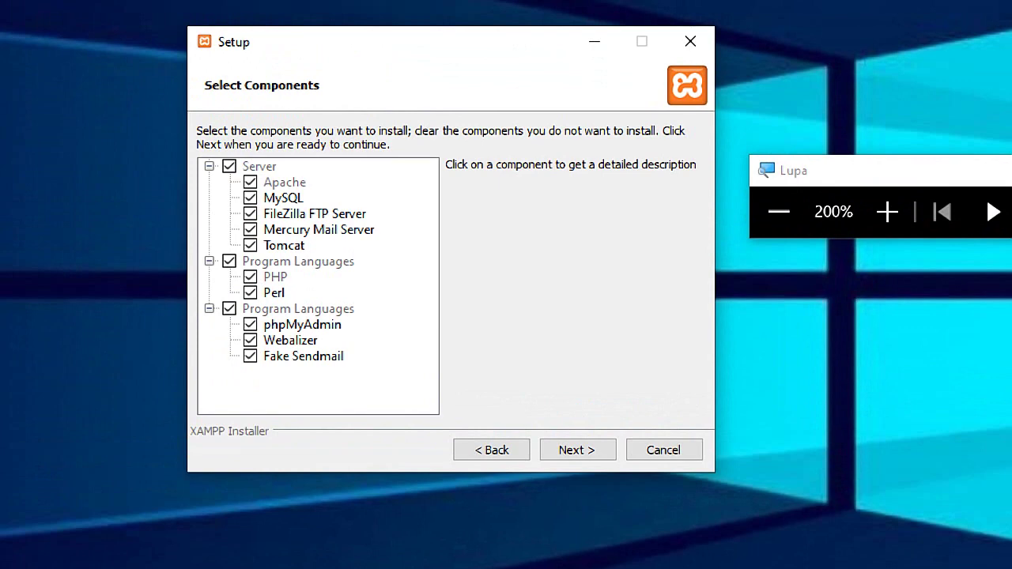
# Keep all components, C:\xampp as the folder and English, then close the Bitnami page
pyautogui.click(577, 449)
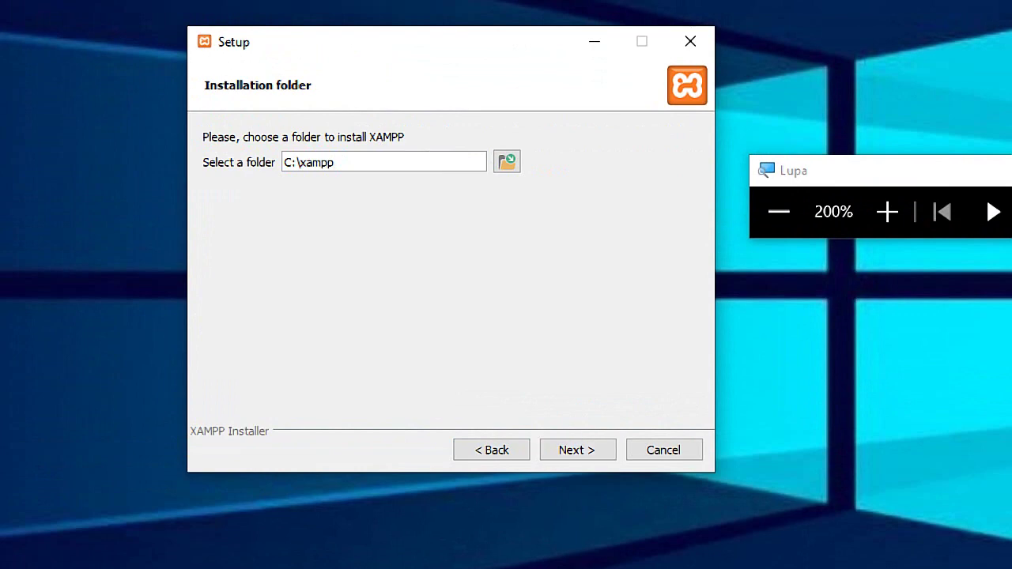
pyautogui.moveTo(335, 162); pyautogui.dragTo(283, 162)
pyautogui.click(308, 162)
pyautogui.click(577, 450)
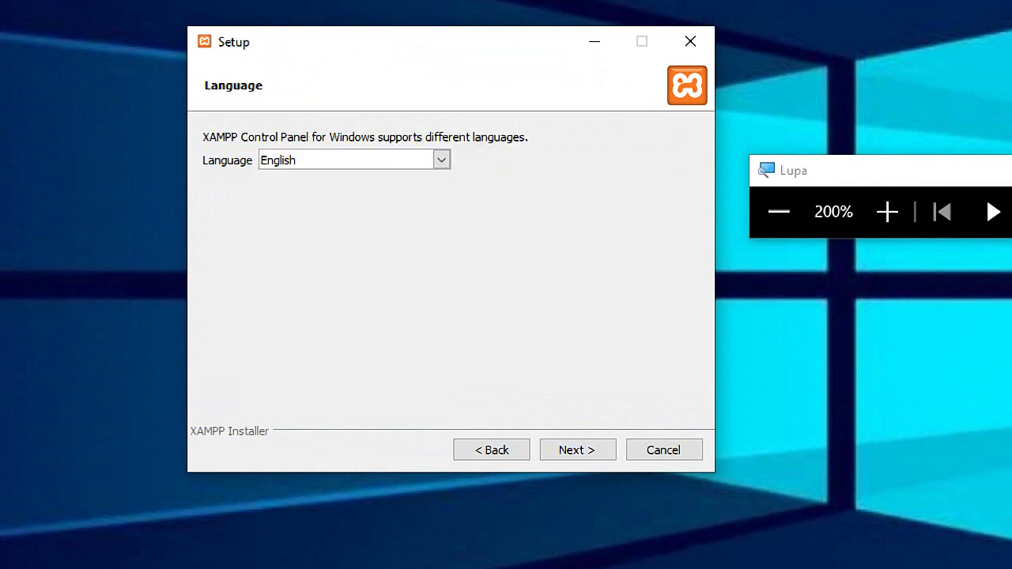
pyautogui.click(441, 160)
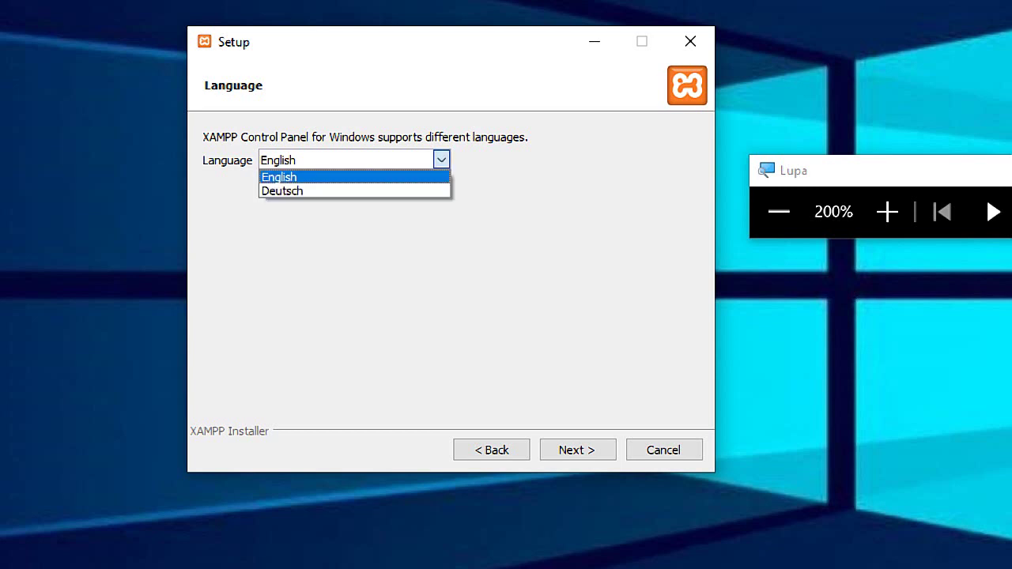
pyautogui.click(279, 177)
pyautogui.click(577, 450)
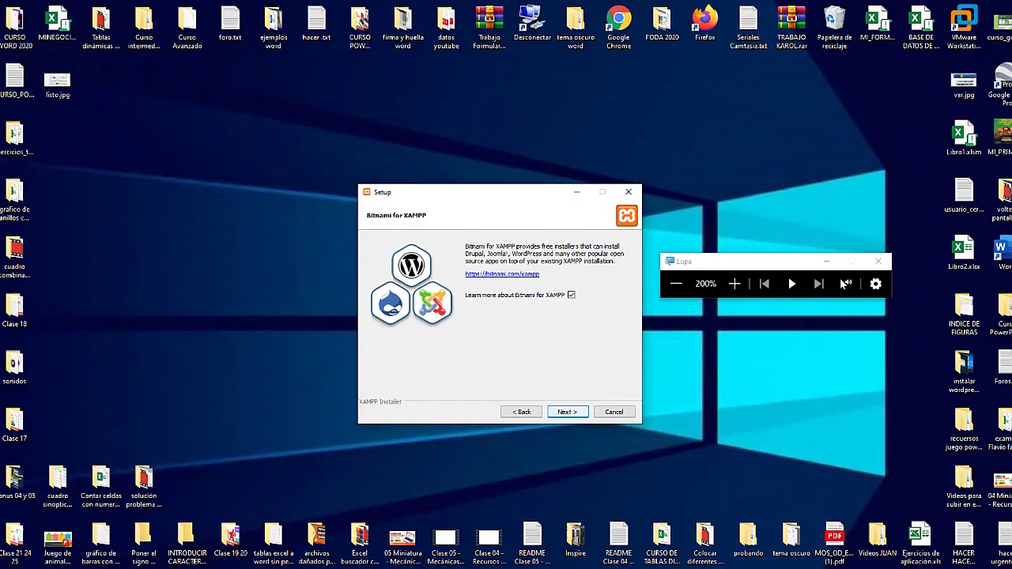
pyautogui.click(577, 445)
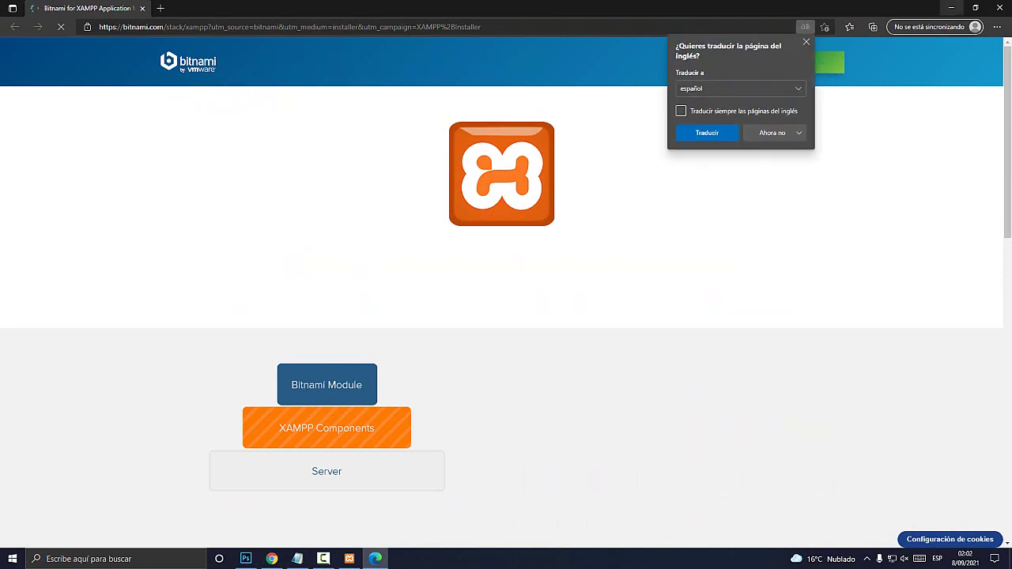
pyautogui.click(998, 7)
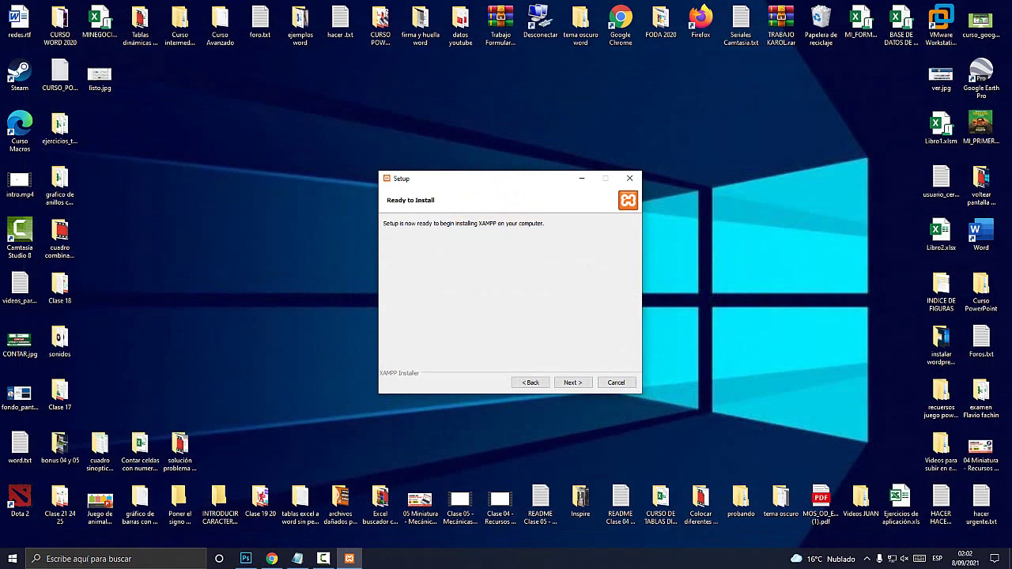
# Install XAMPP, allow Apache through the firewall, and finish with the Control Panel starting
pyautogui.click(573, 382)
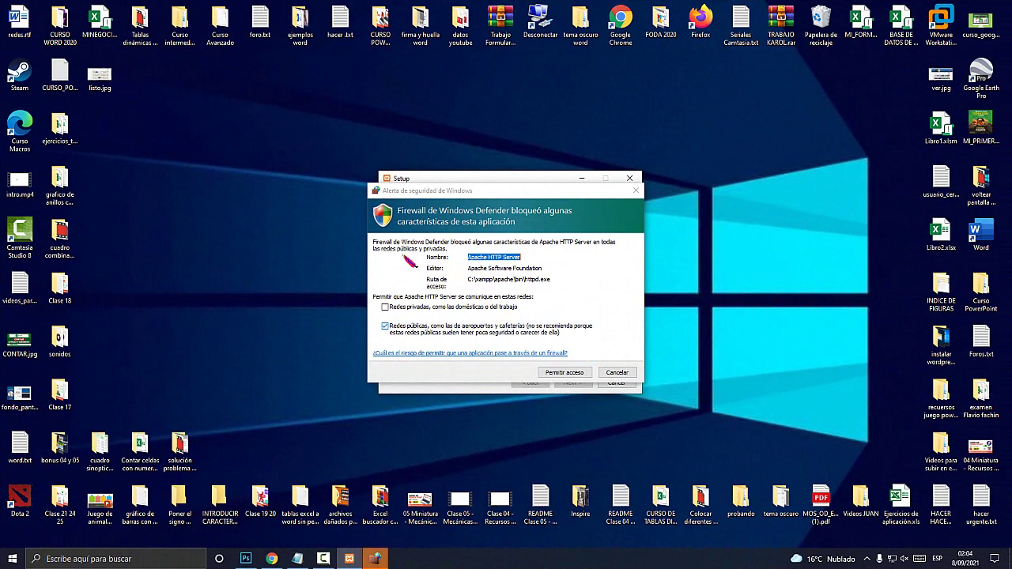
pyautogui.click(564, 372)
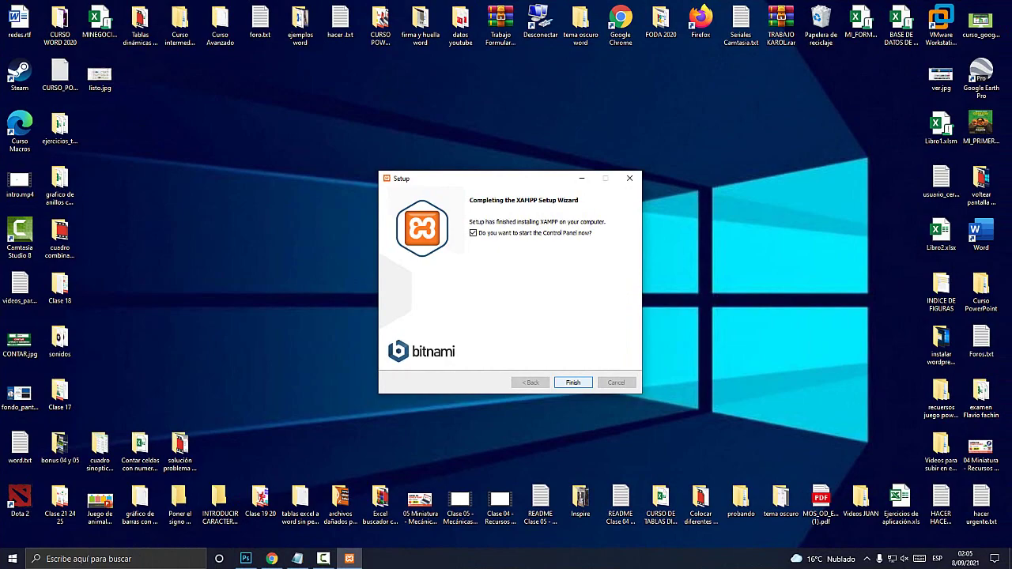
pyautogui.press('Return')
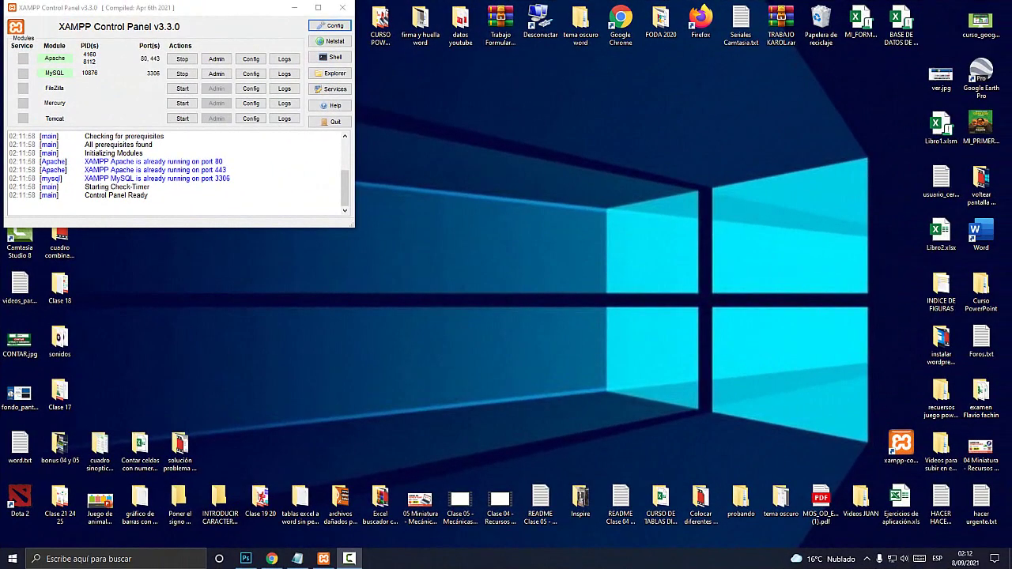
# Enlarge the Control Panel, stop then start Apache and MySQL, and return to Chrome
pyautogui.moveTo(85, 10); pyautogui.dragTo(262, 76)
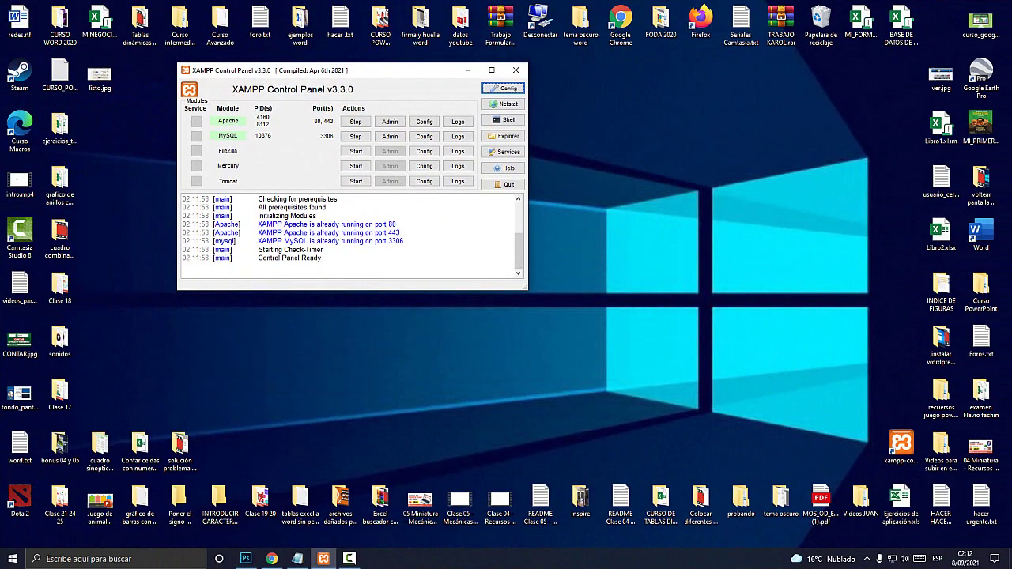
pyautogui.moveTo(527, 290); pyautogui.dragTo(795, 456)
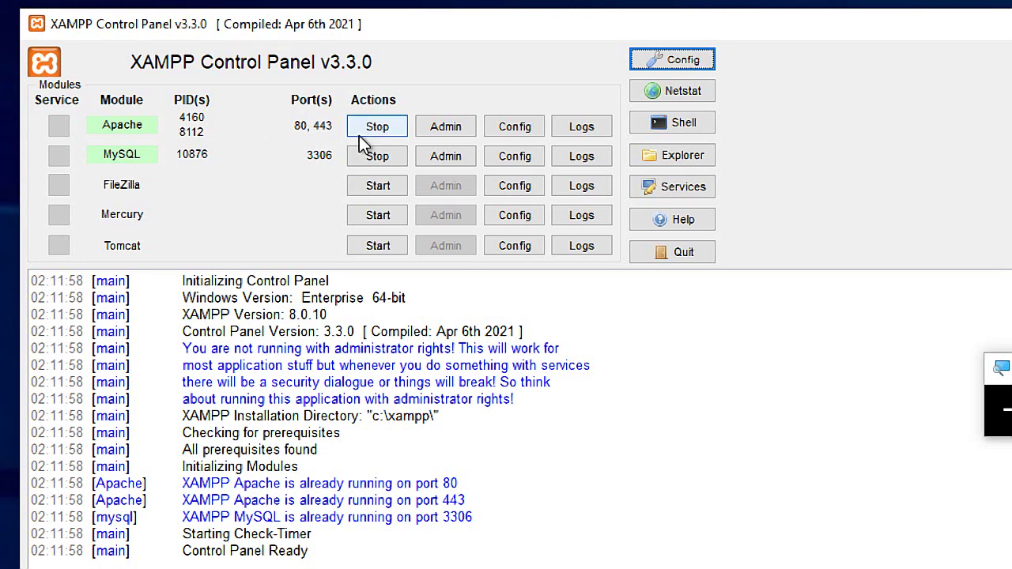
pyautogui.click(352, 124)
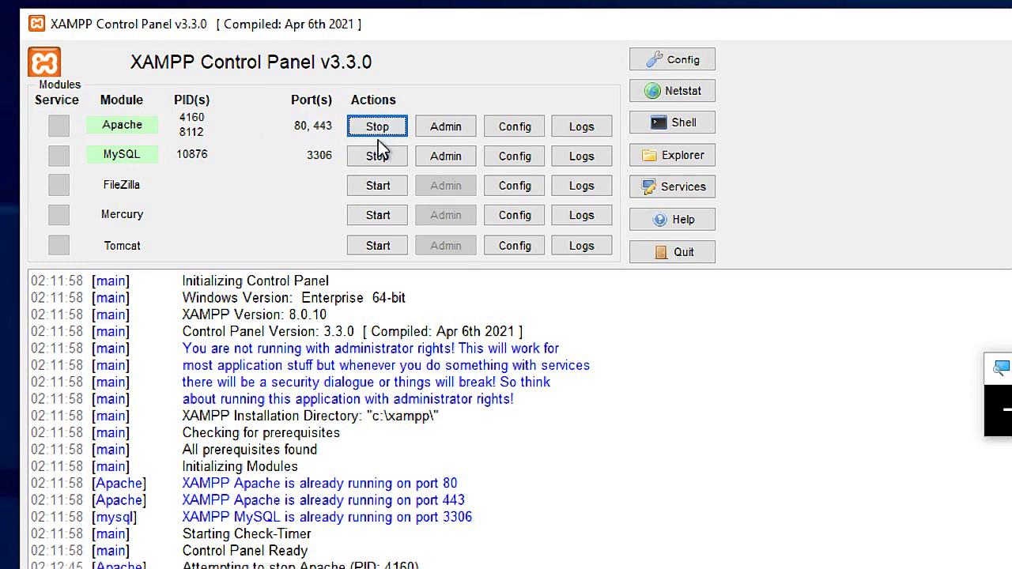
pyautogui.click(378, 156)
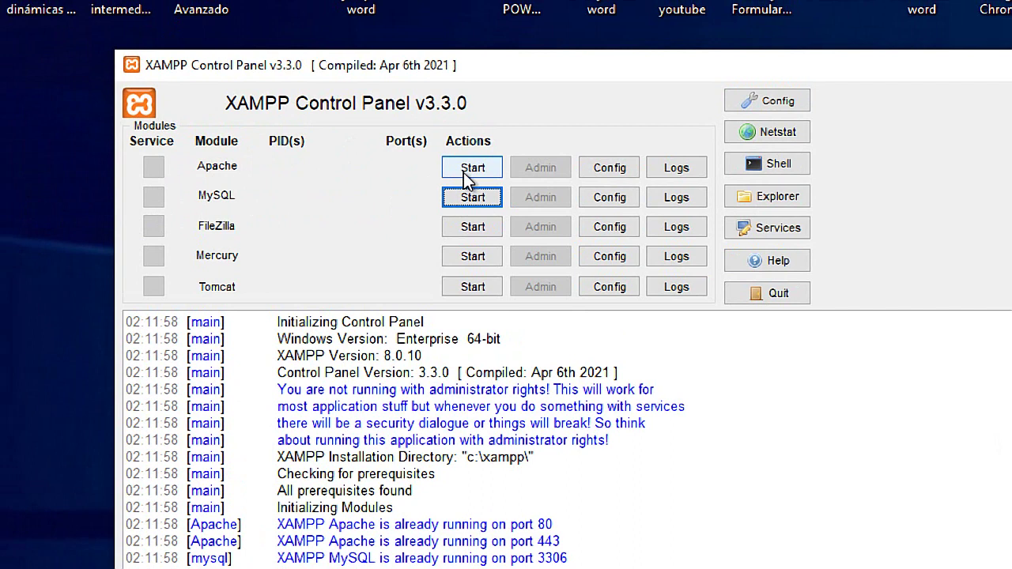
pyautogui.click(469, 175)
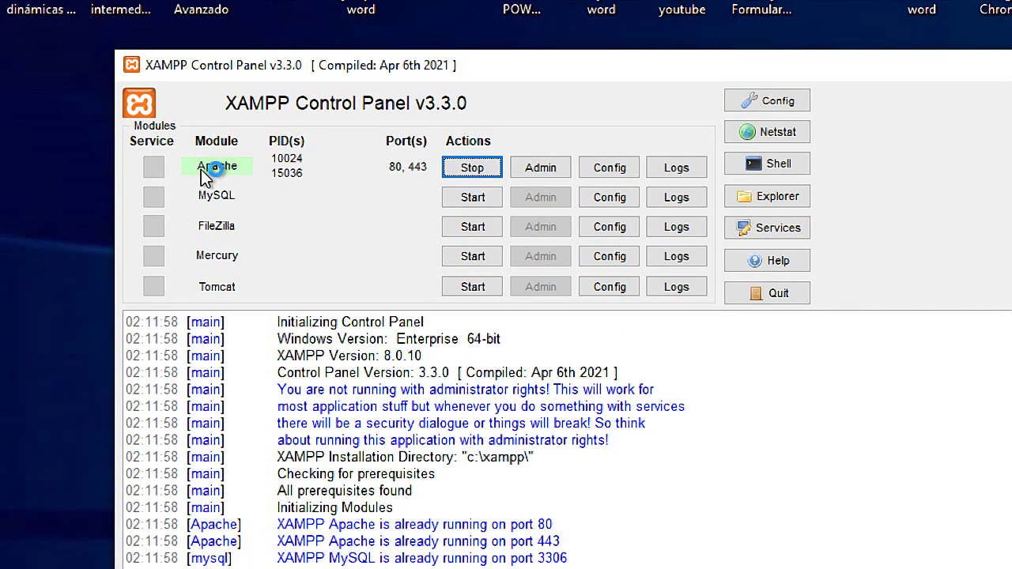
pyautogui.click(475, 198)
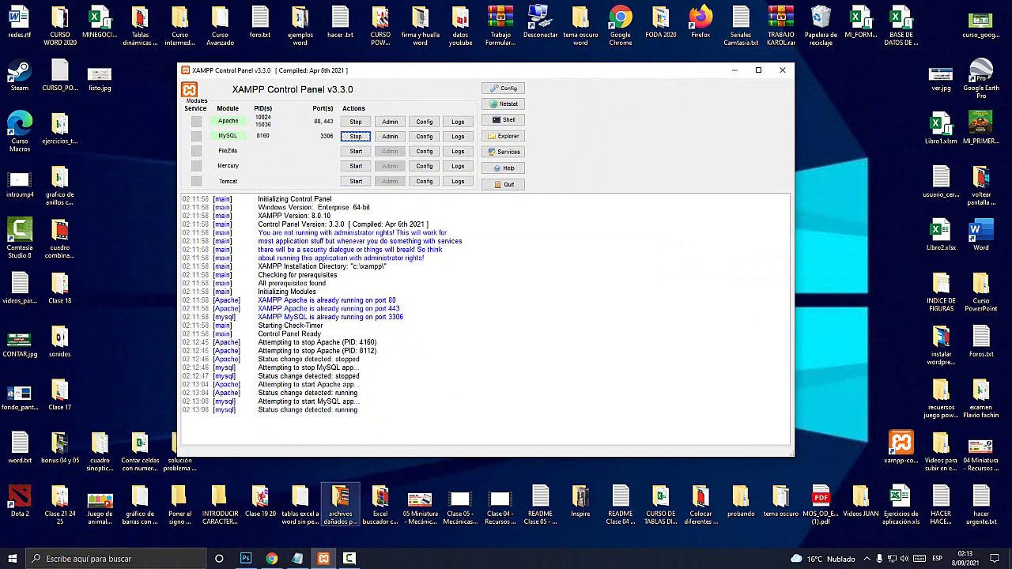
pyautogui.click(271, 558)
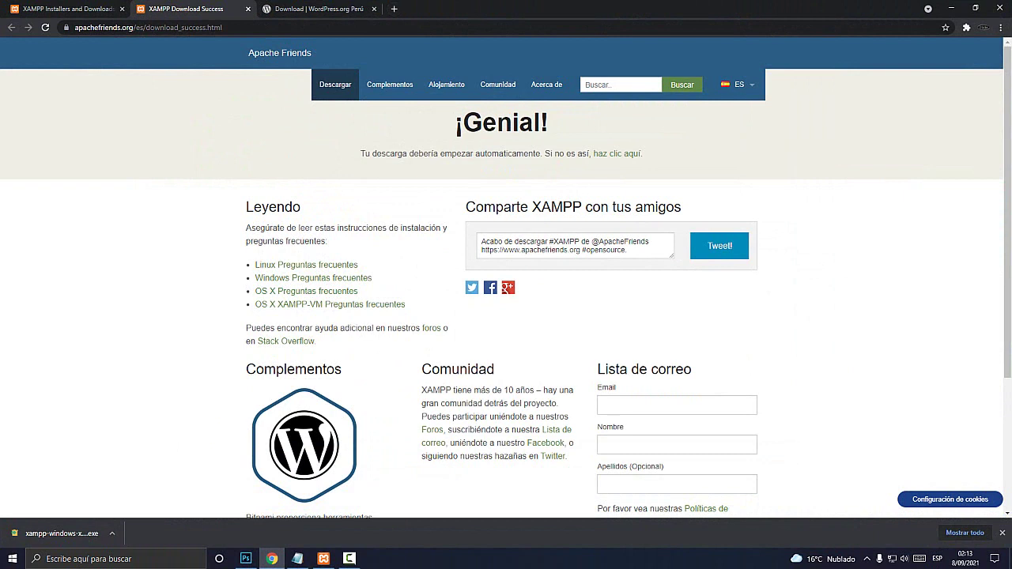
pyautogui.press('super+plus')
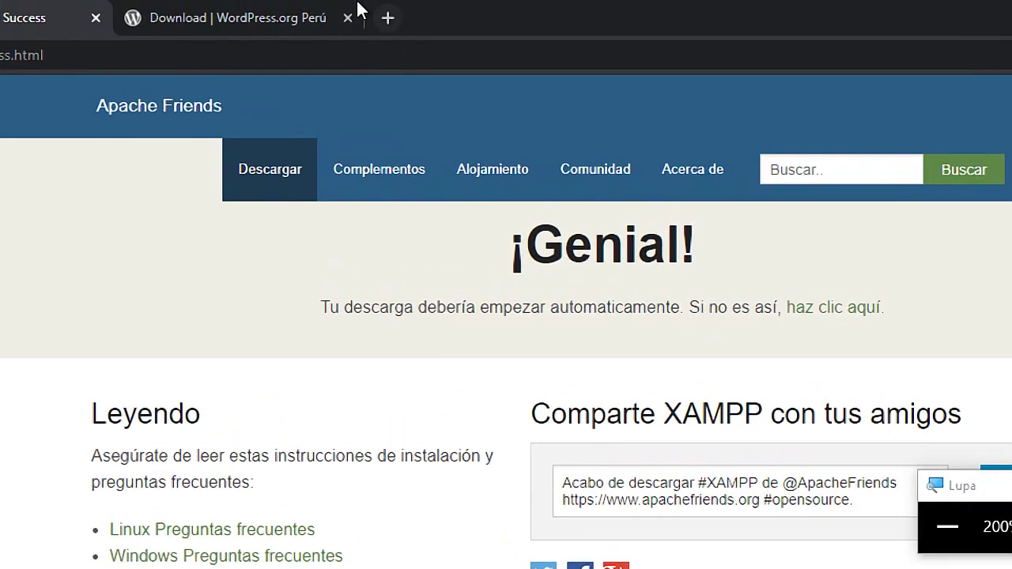
pyautogui.click(393, 8)
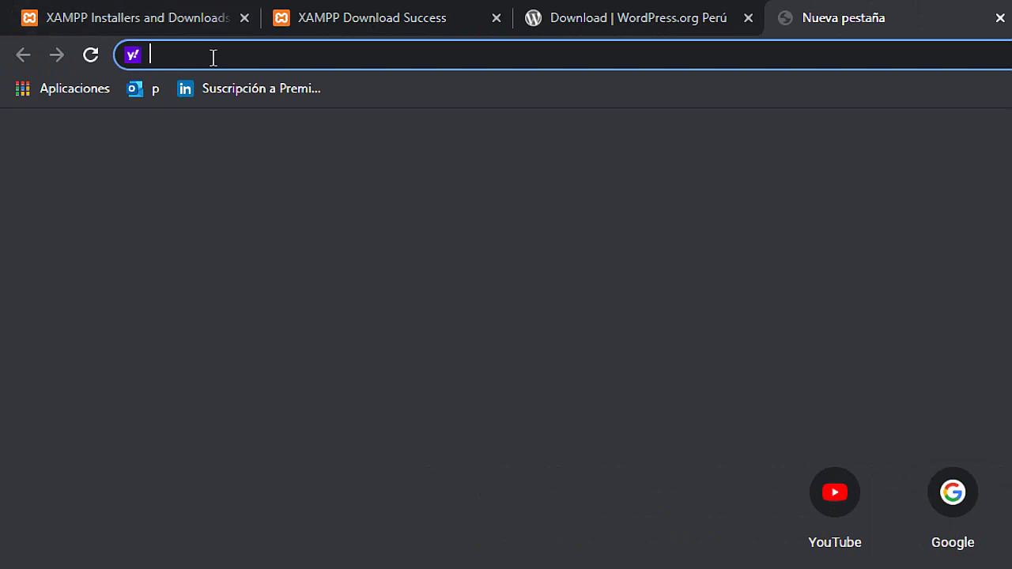
pyautogui.write('http')
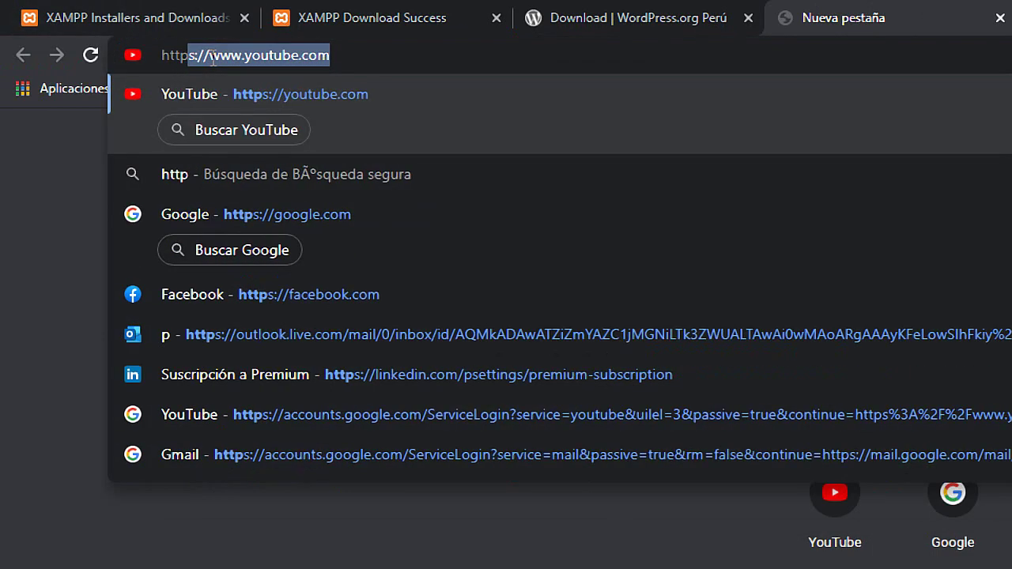
pyautogui.press('BackSpace')
pyautogui.press('BackSpace')
pyautogui.write('p:/')
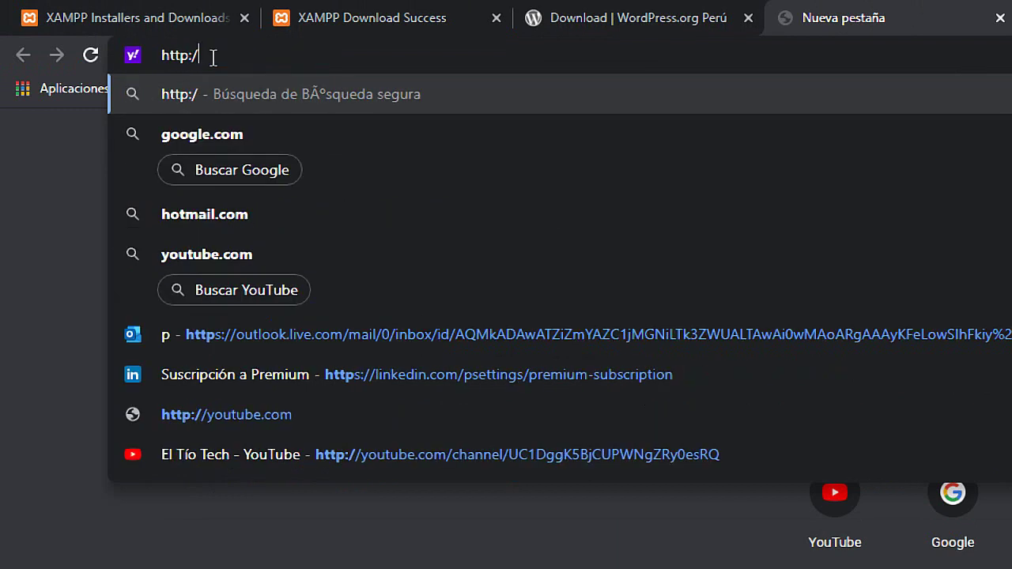
pyautogui.write('/localhost')
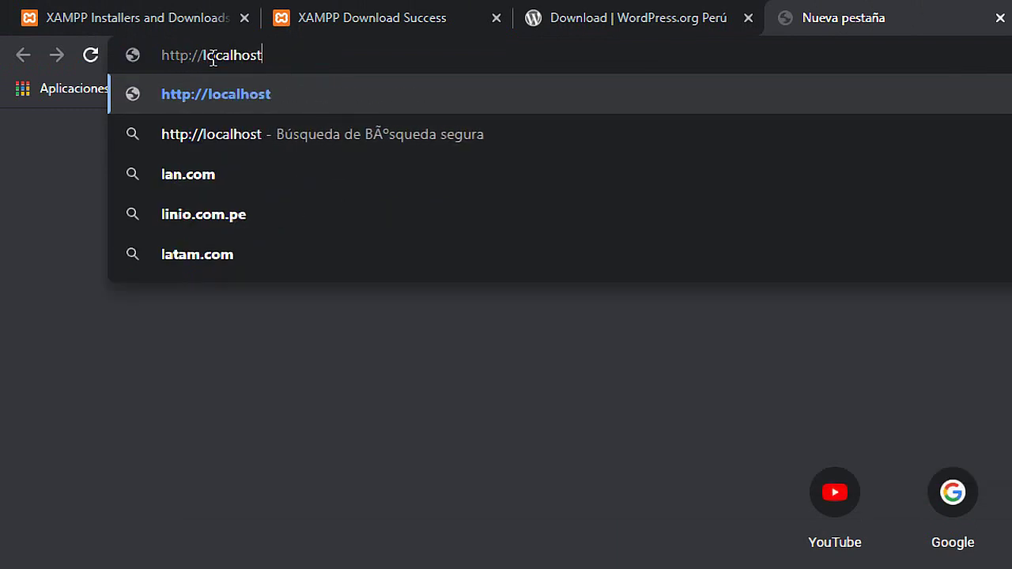
pyautogui.press('Return')
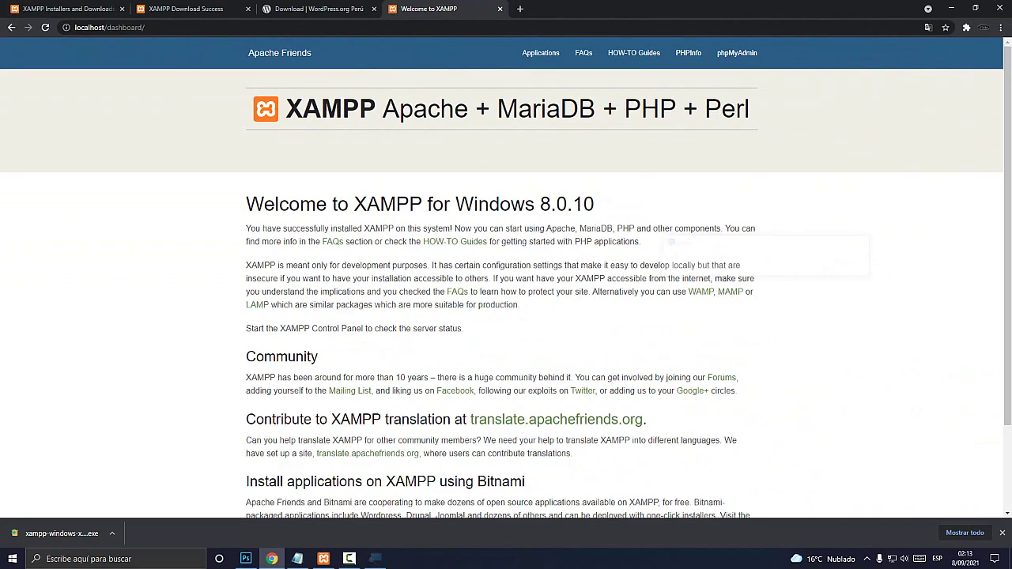
pyautogui.scroll(-3, 506, 316)
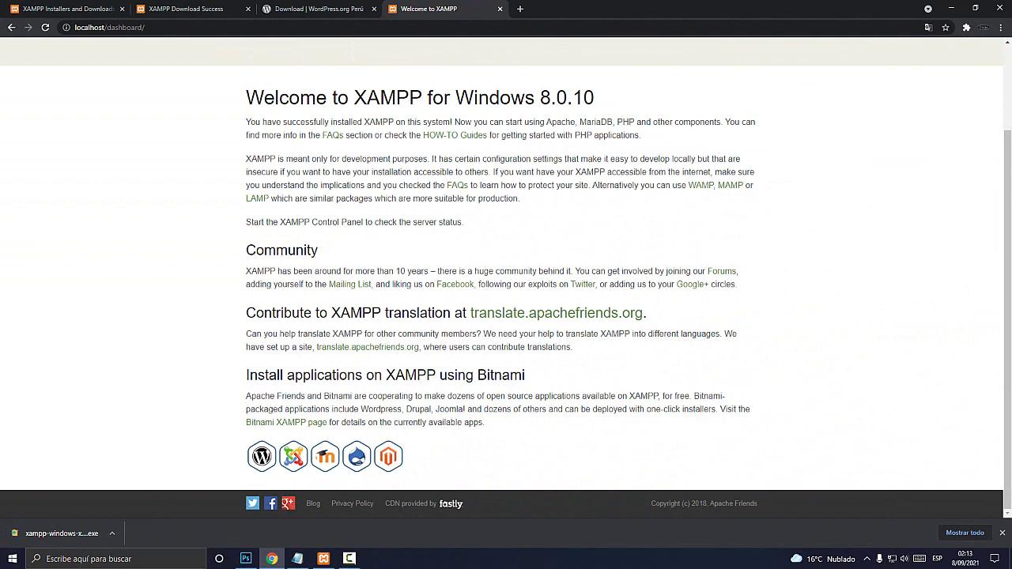
pyautogui.scroll(3, 506, 316)
pyautogui.scroll(-3, 505, 316)
pyautogui.scroll(3, 506, 316)
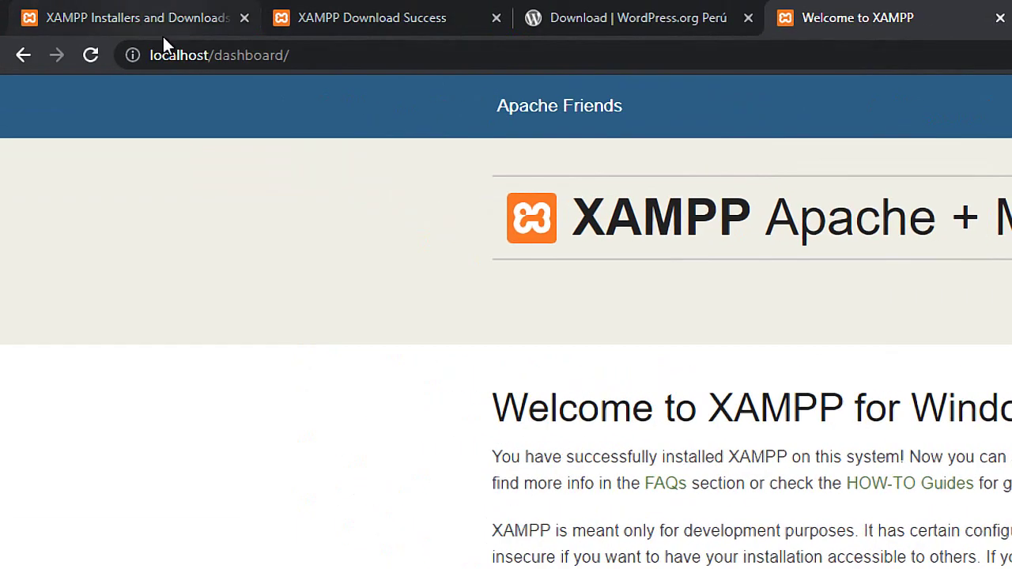
# Select the localhost/dashboard/ address and bring up the XAMPP Control Panel
pyautogui.click(95, 28)
pyautogui.click(211, 58)
pyautogui.moveTo(288, 57); pyautogui.dragTo(141, 48)
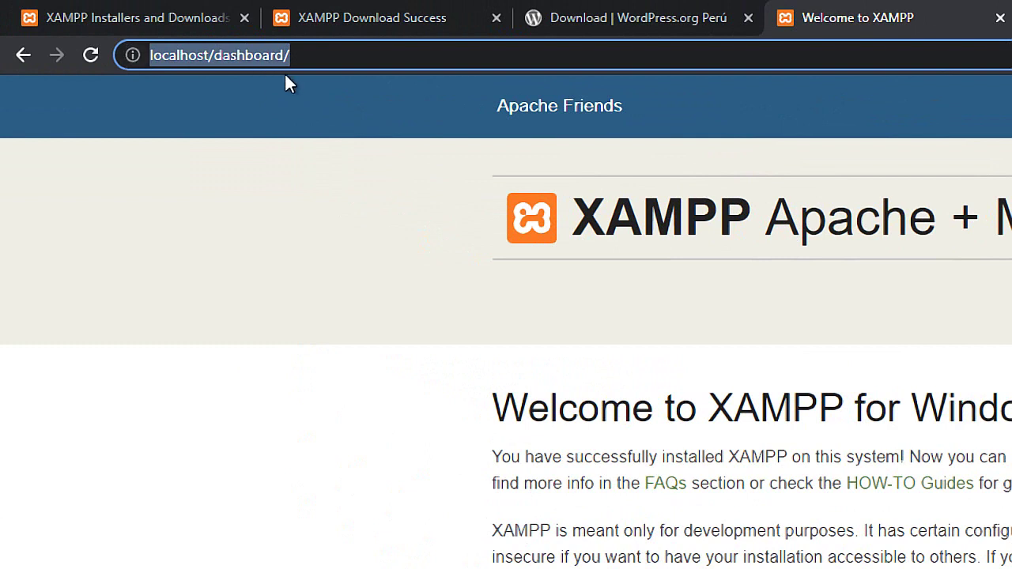
pyautogui.click(271, 55)
pyautogui.moveTo(293, 54); pyautogui.dragTo(117, 71)
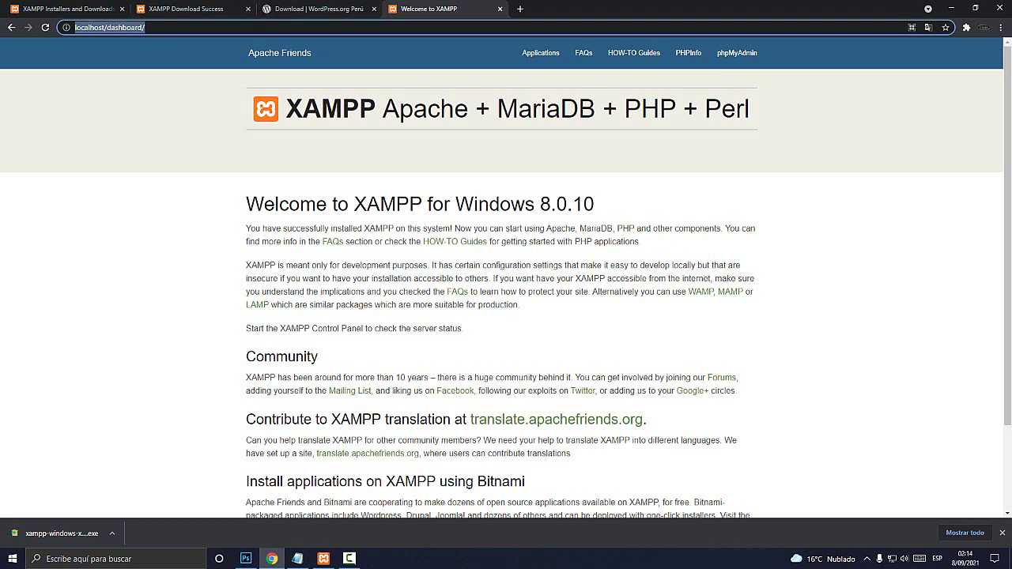
pyautogui.click(324, 558)
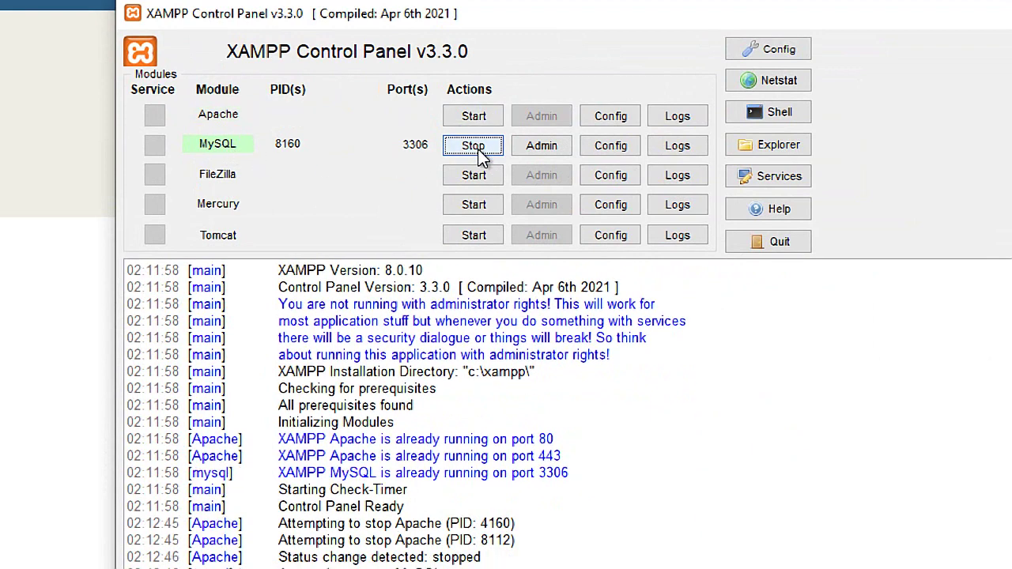
# Stop MySQL and reload localhost in the browser to check the server response
pyautogui.click(480, 146)
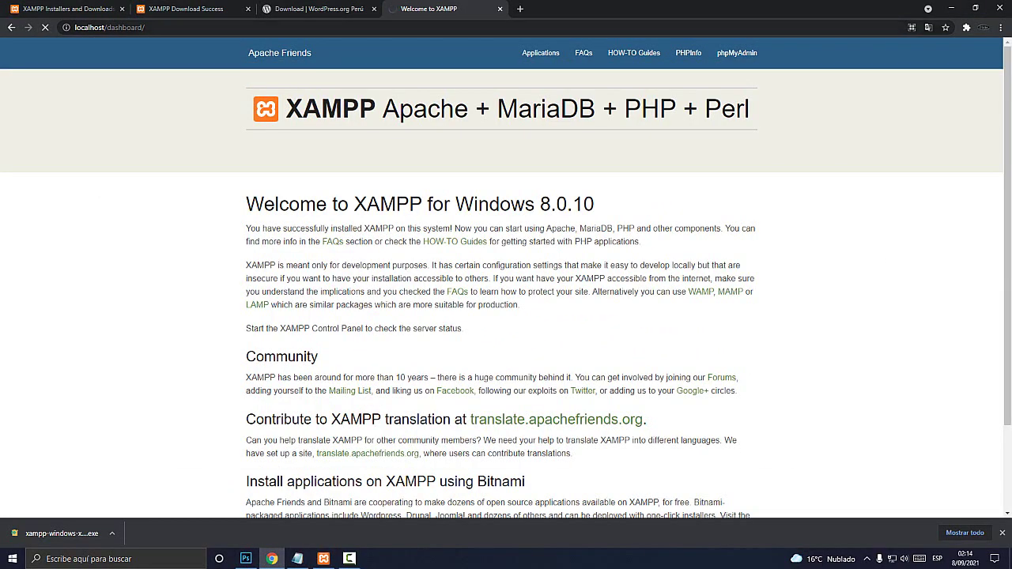
pyautogui.hotkey('ctrl', 't')
pyautogui.write('localh')
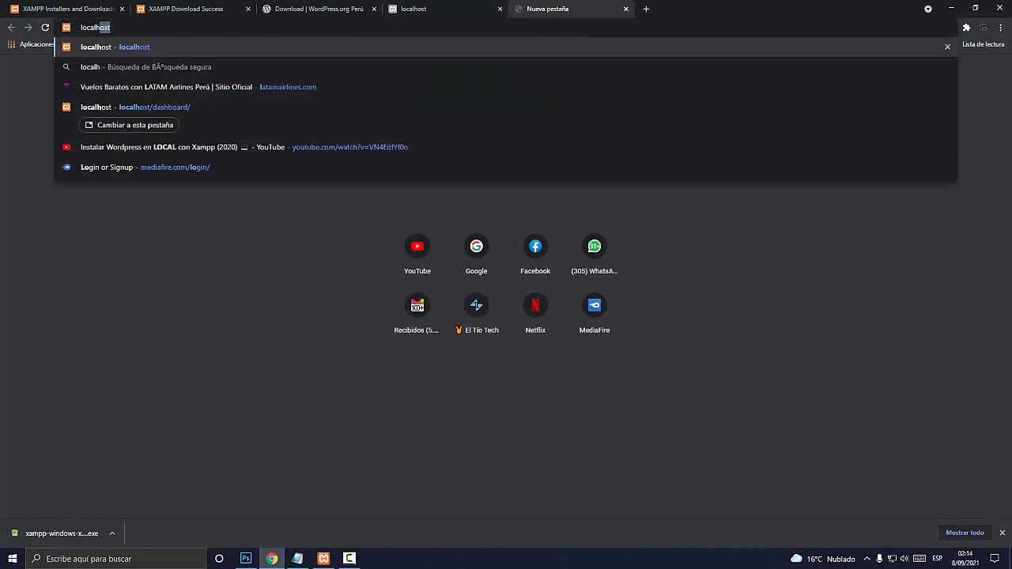
pyautogui.write('o')
pyautogui.press('Return')
pyautogui.click(479, 8)
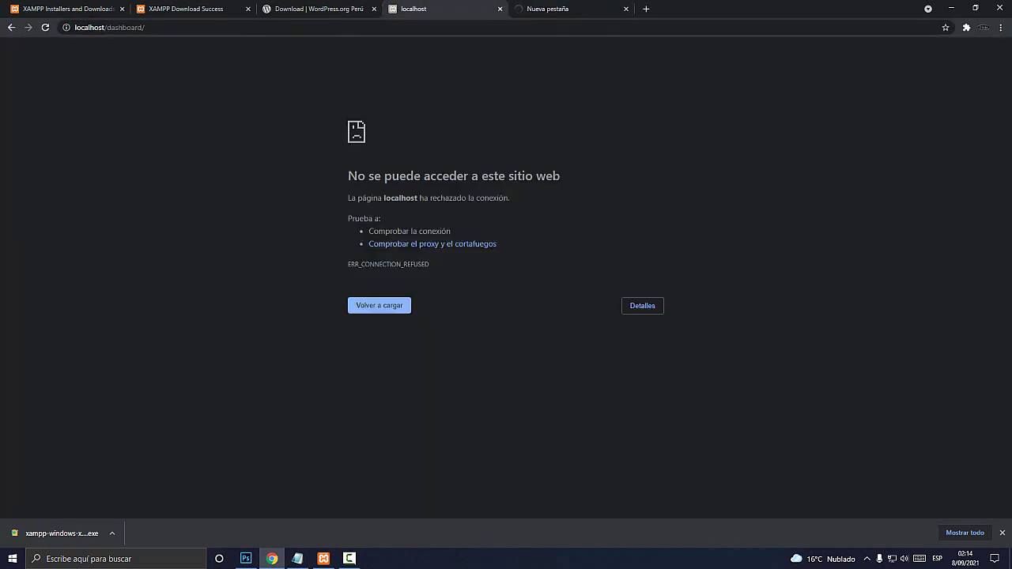
pyautogui.press('F5')
pyautogui.press('super+plus')
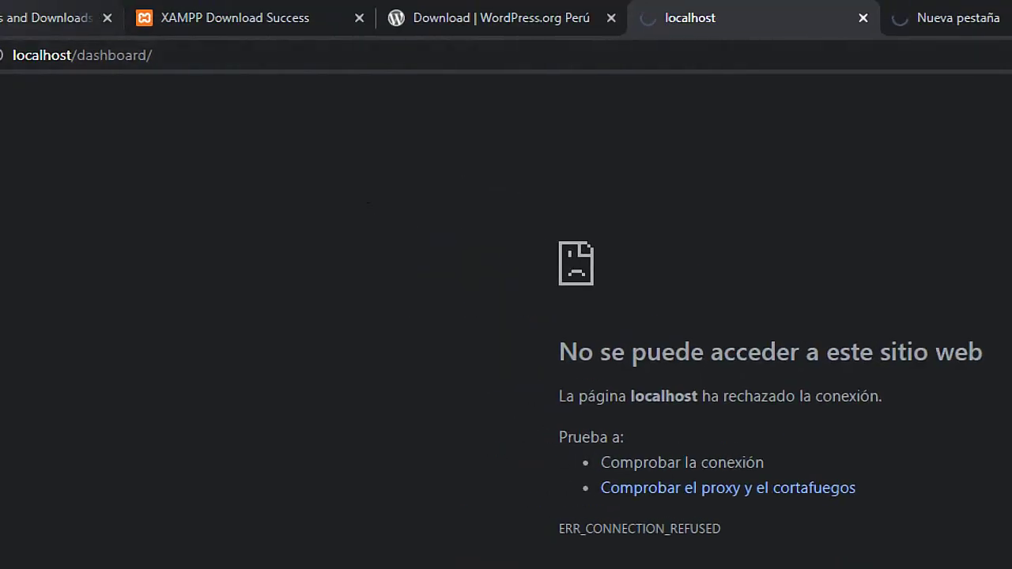
pyautogui.press('super+Escape')
pyautogui.press('F5')
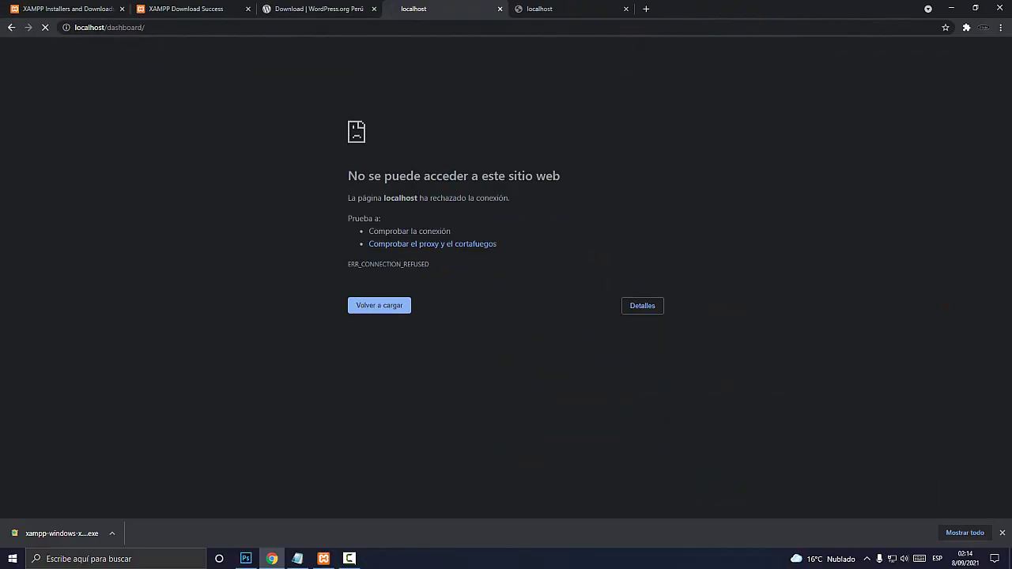
# Start Apache again from the Control Panel and go back to the browser
pyautogui.click(323, 558)
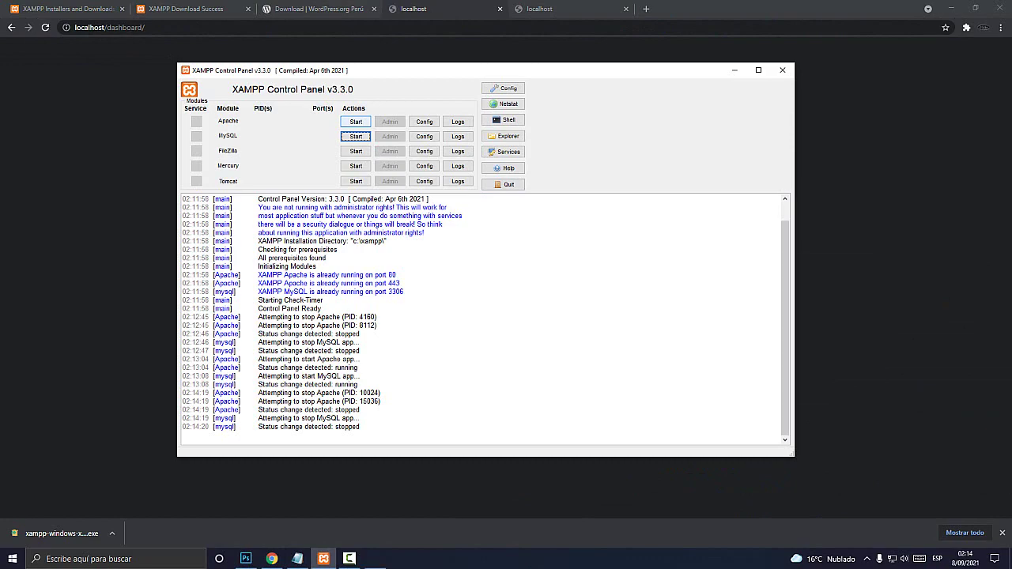
pyautogui.press('super+plus')
pyautogui.press('super+Escape')
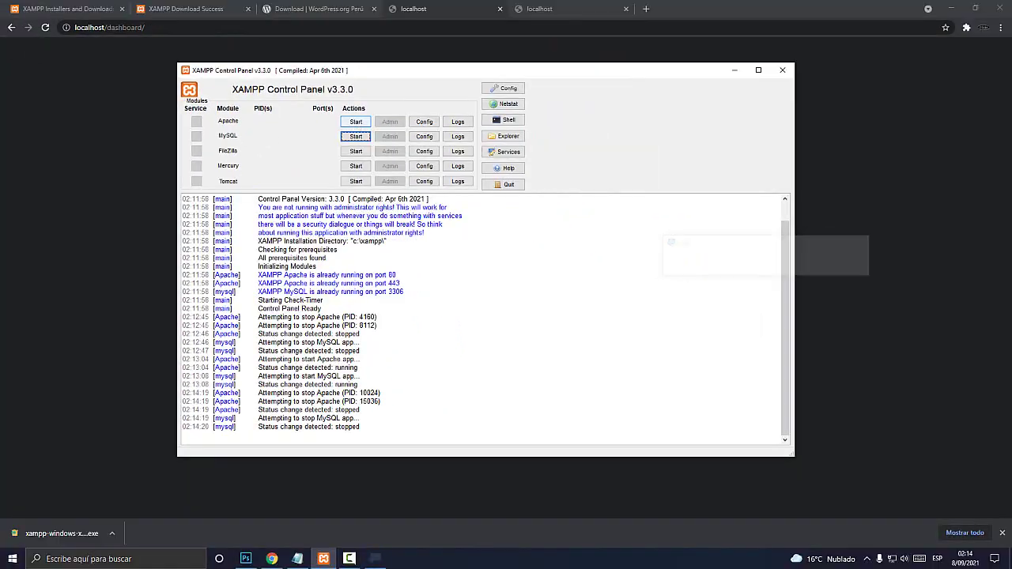
pyautogui.click(498, 120)
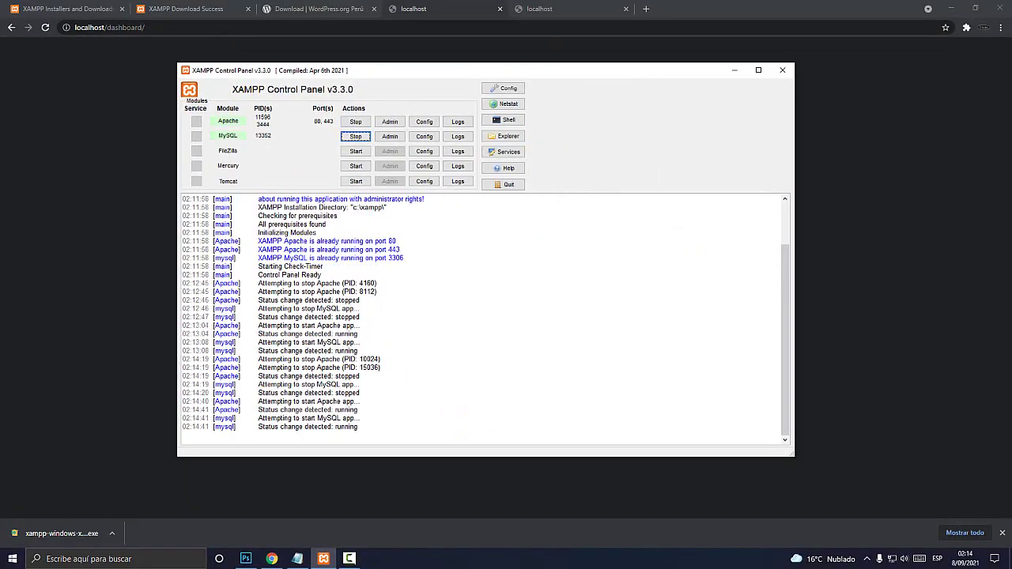
pyautogui.hotkey('alt', 'Tab')
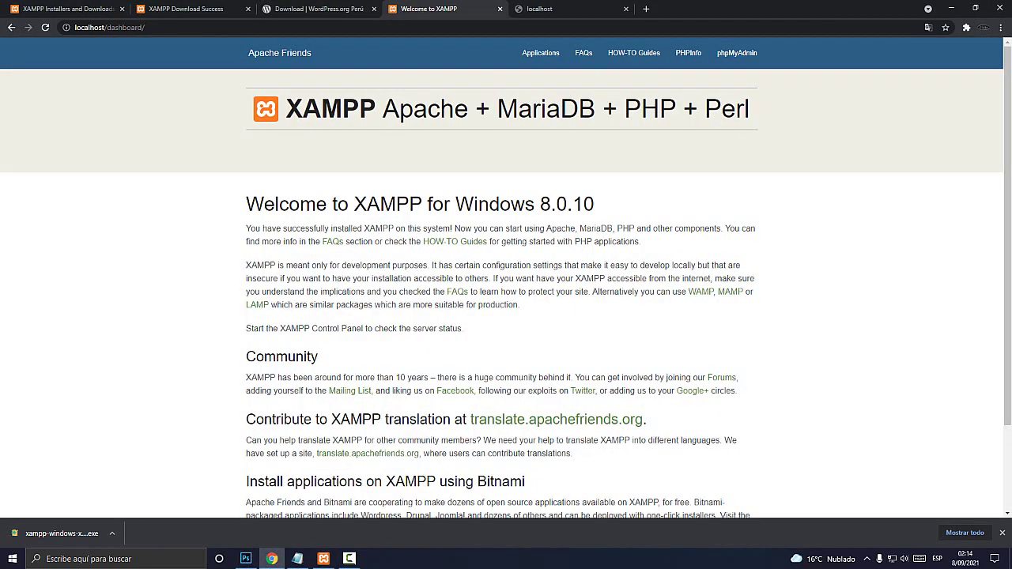
# Reload localhost, then close all the Welcome to XAMPP tabs
pyautogui.hotkey('ctrl', 'Tab')
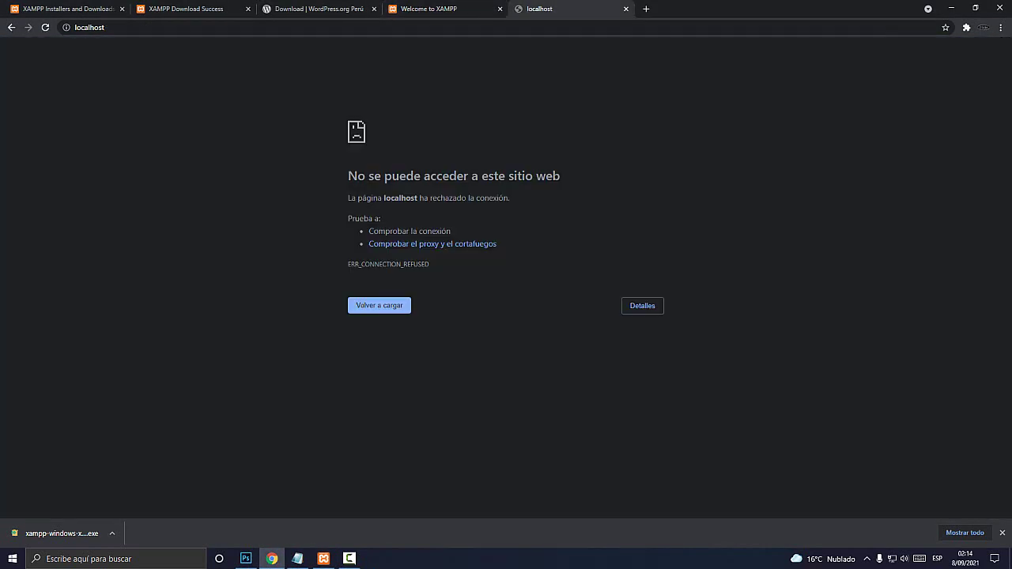
pyautogui.press('F5')
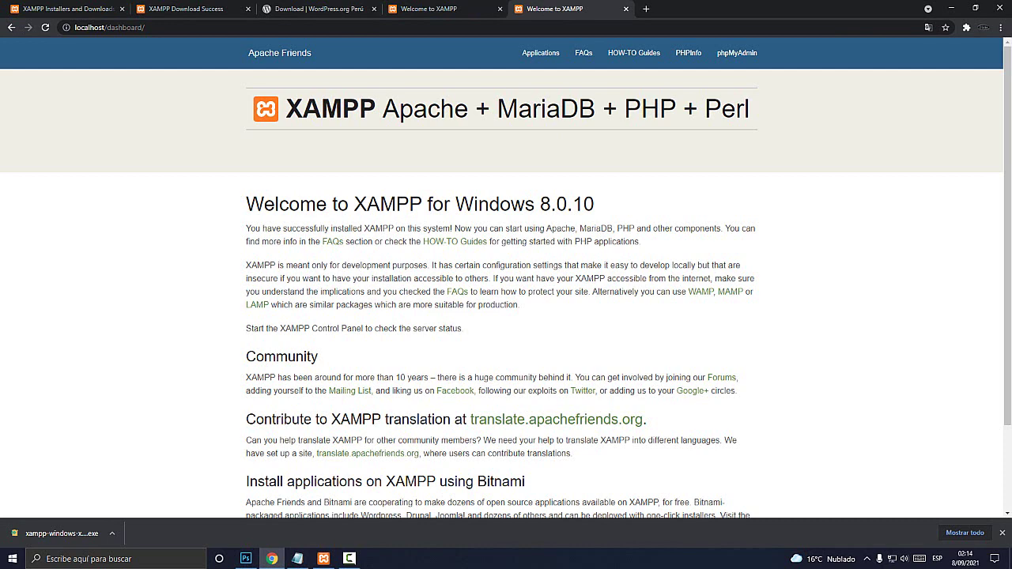
pyautogui.scroll(-2, 506, 292)
pyautogui.scroll(2, 505, 292)
pyautogui.hotkey('ctrl', 'shift', 'Tab')
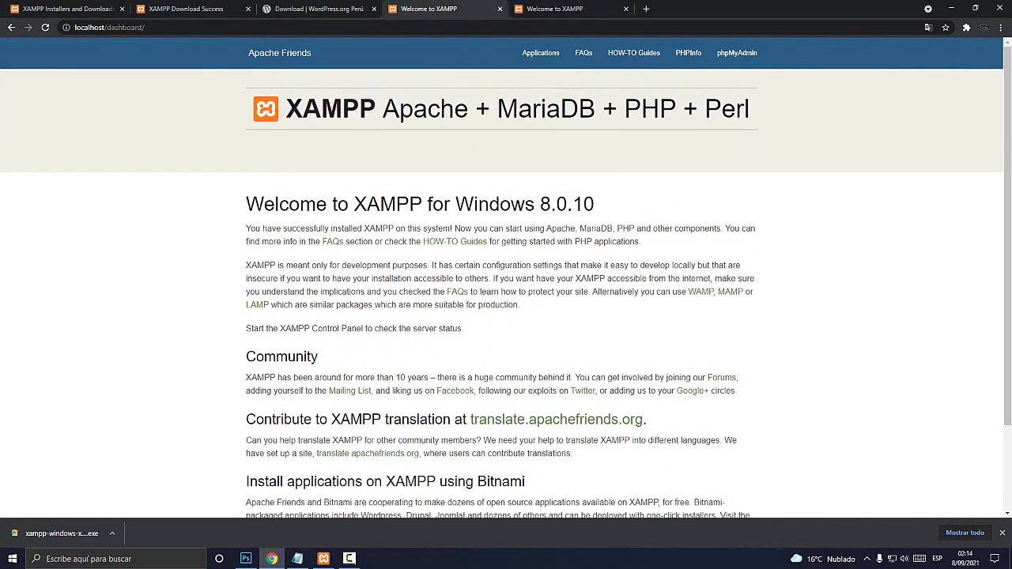
pyautogui.click(500, 9)
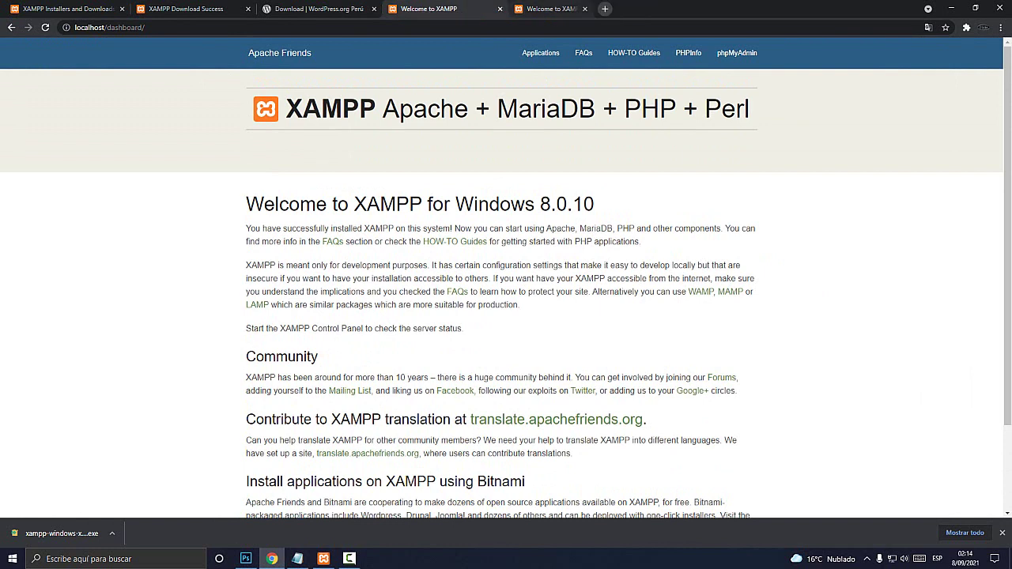
pyautogui.click(500, 9)
pyautogui.click(449, 9)
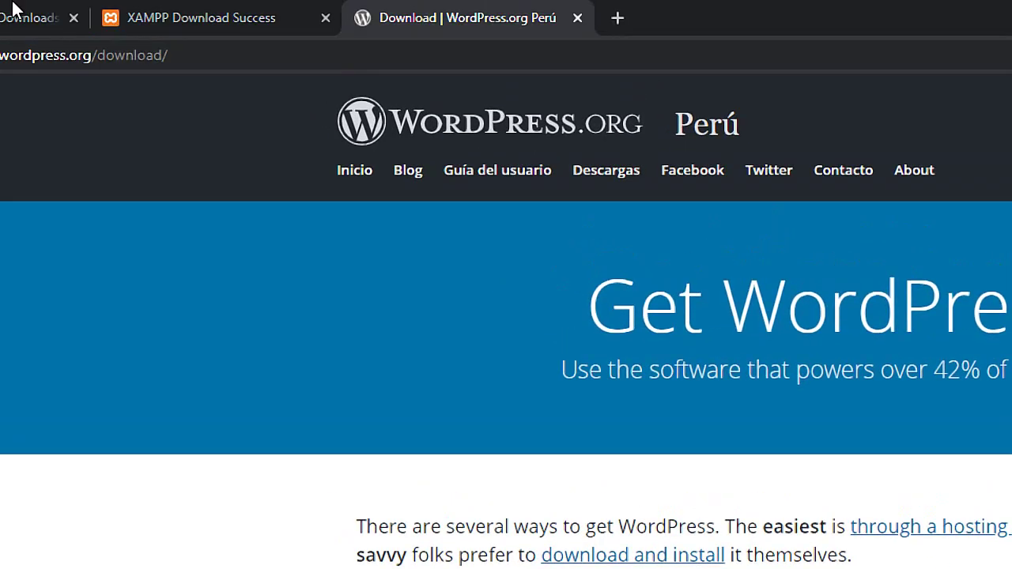
# Download wordpress-5.8-es_PE.zip from pe.wordpress.org/download and dismiss the Hooray popup
pyautogui.click(156, 25)
pyautogui.click(297, 51)
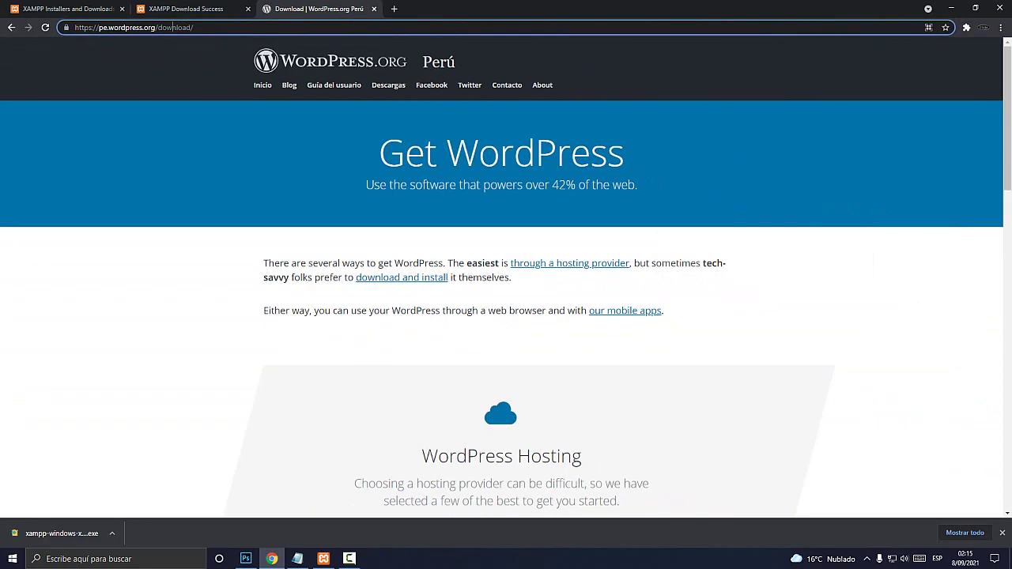
pyautogui.scroll(-6, 506, 316)
pyautogui.scroll(-1, 501, 282)
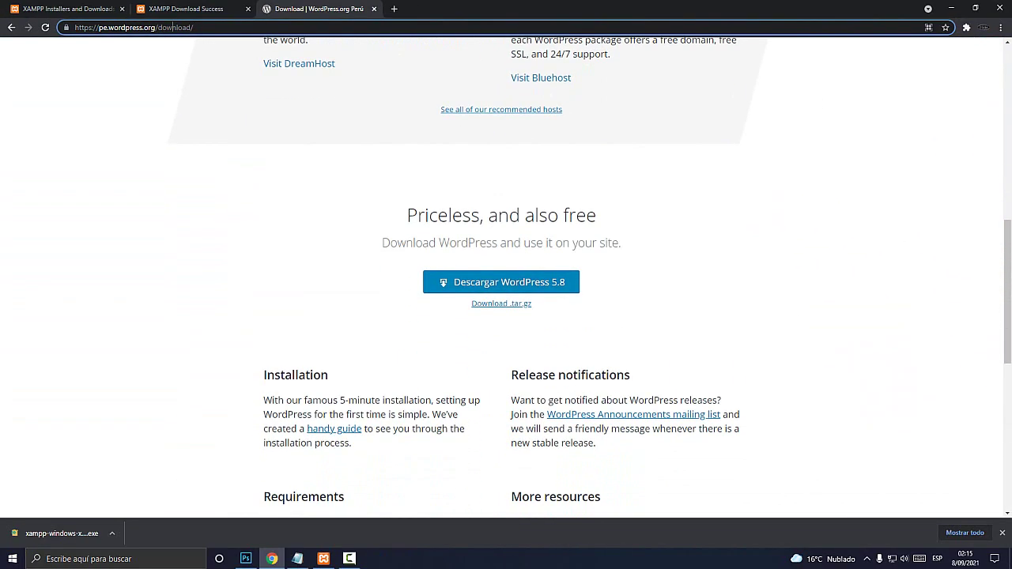
pyautogui.press('super+plus')
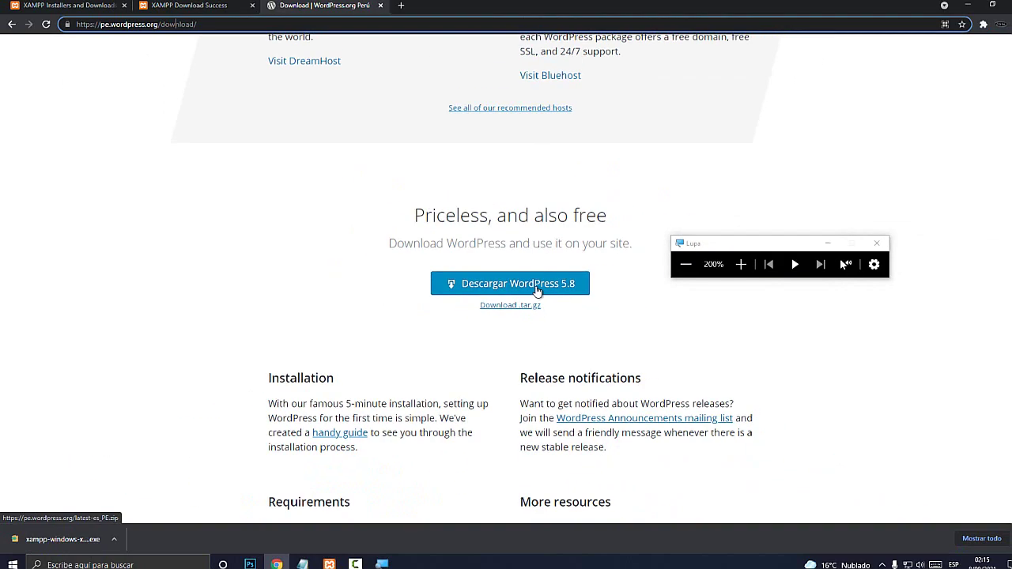
pyautogui.click(537, 291)
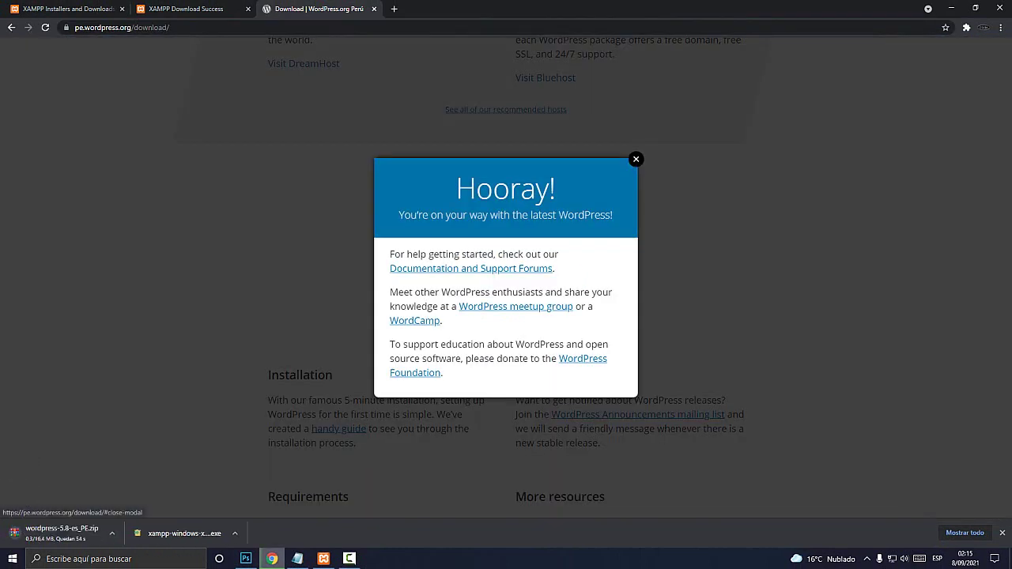
pyautogui.click(635, 159)
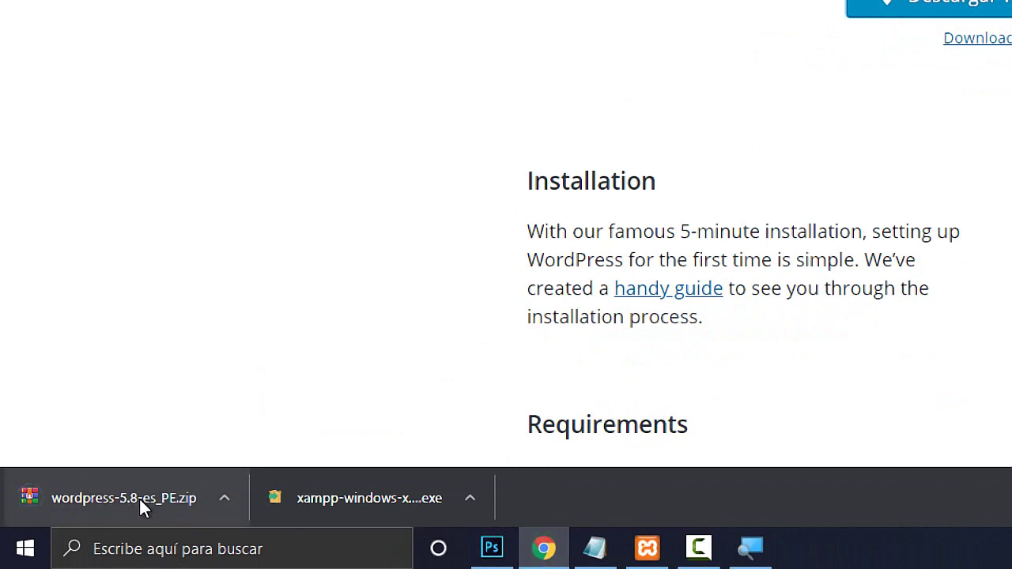
pyautogui.press('super+Escape')
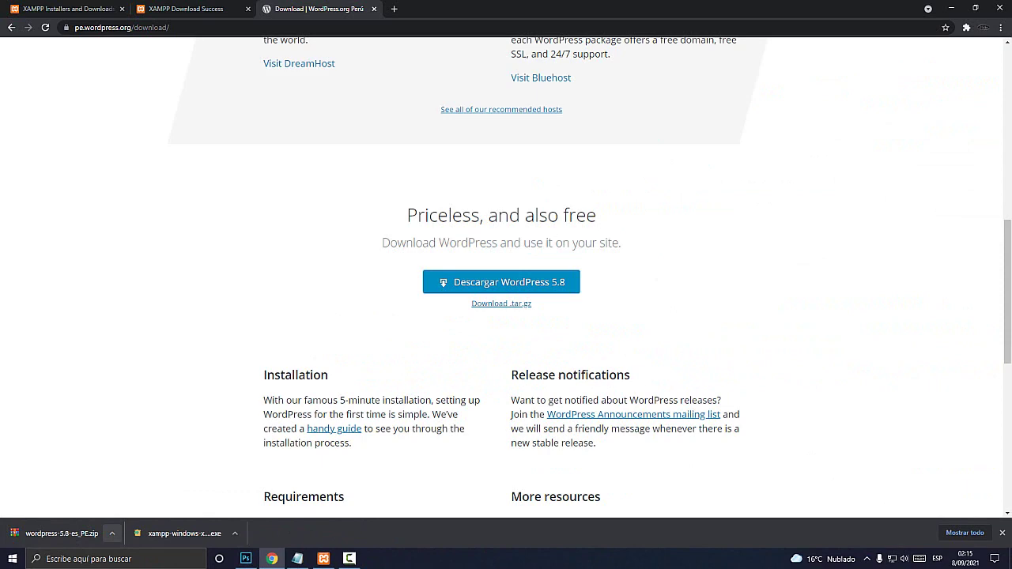
pyautogui.press('super+plus')
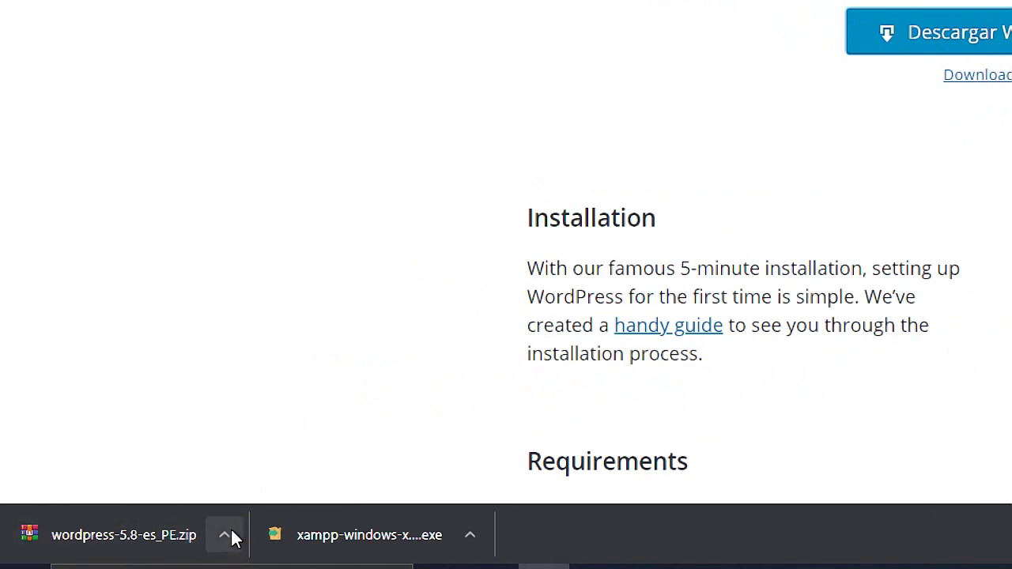
# Show the downloaded wordpress-5.8-es_PE.zip in its Downloads folder
pyautogui.click(227, 536)
pyautogui.click(300, 464)
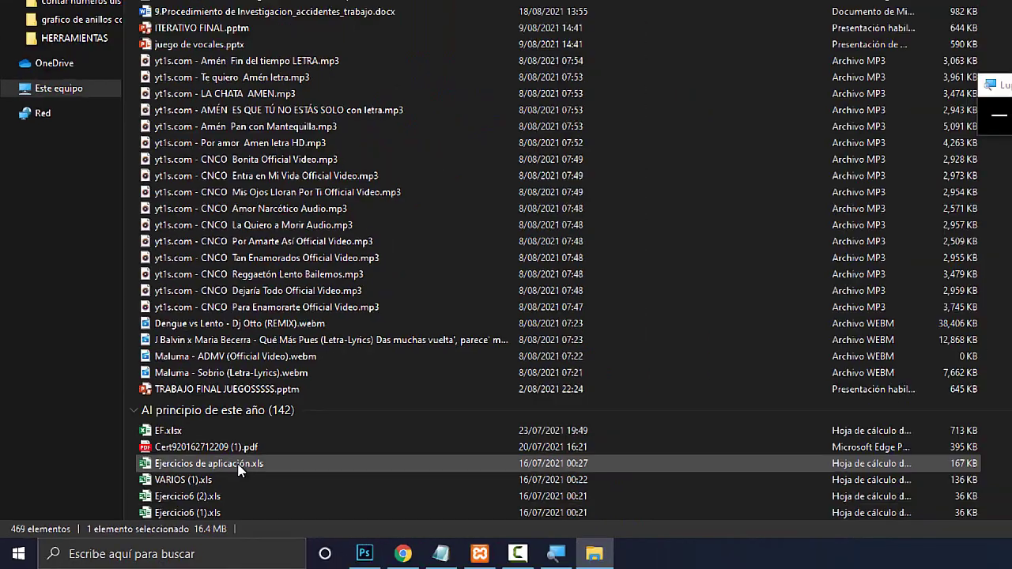
pyautogui.press('super+Escape')
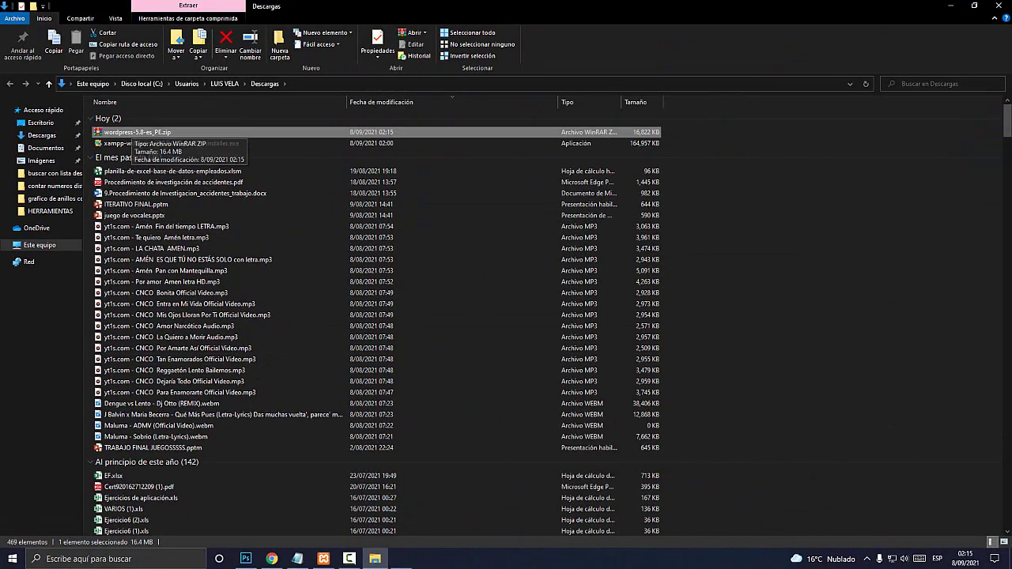
pyautogui.press('super+plus')
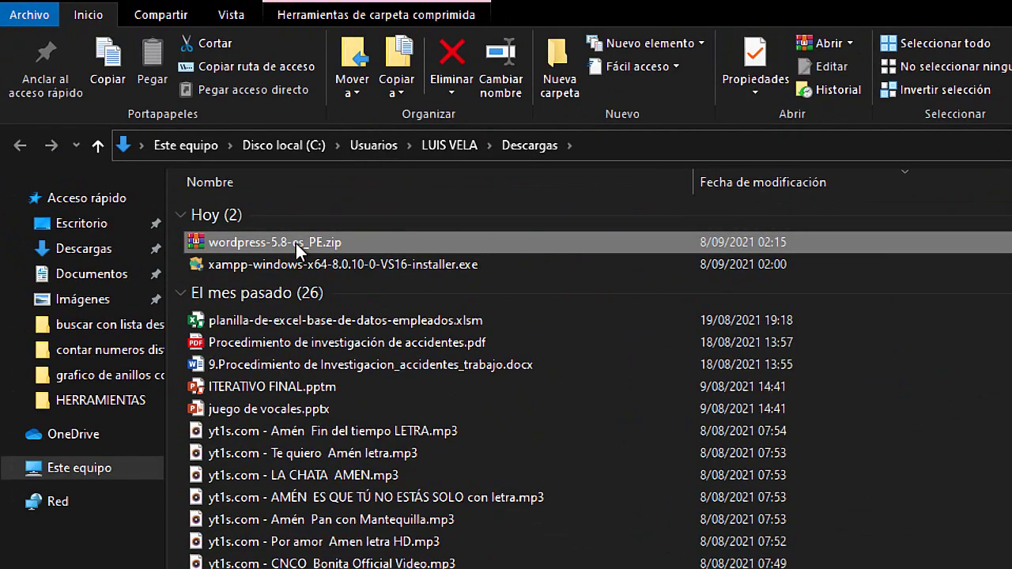
# Copy wordpress-5.8-es_PE.zip, then close Explorer and minimize Chrome to reveal XAMPP
pyautogui.rightClick(296, 244)
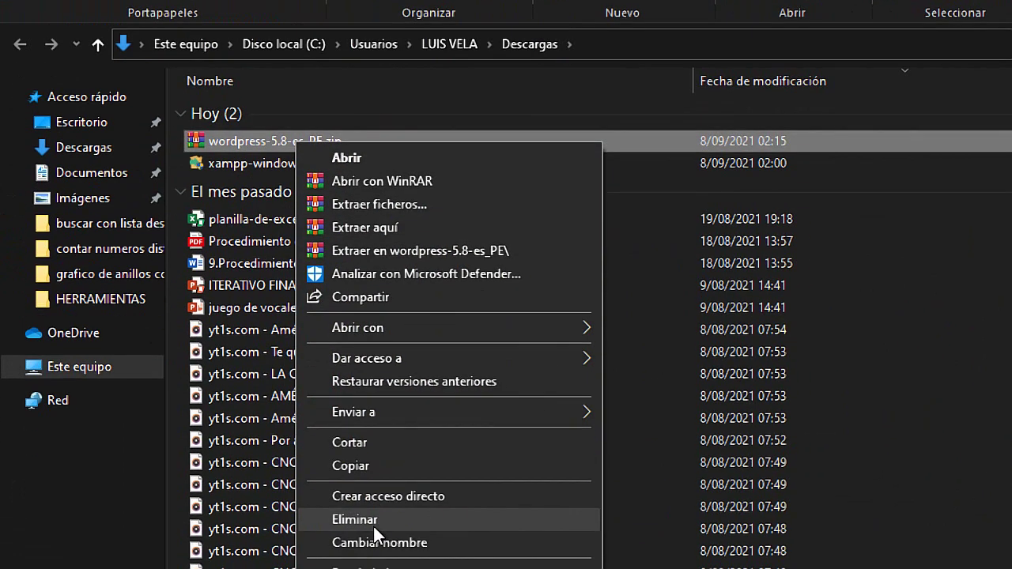
pyautogui.click(359, 435)
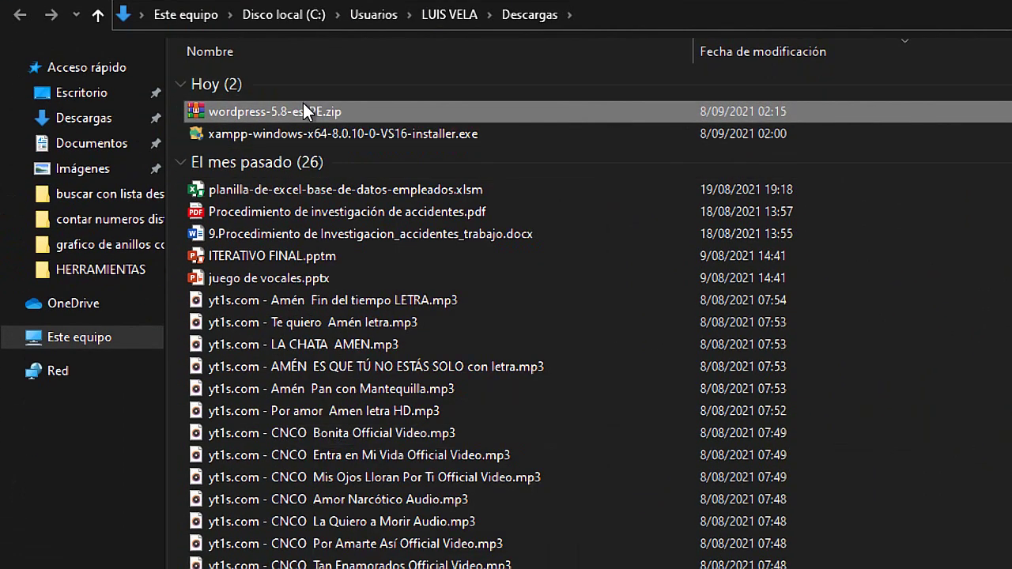
pyautogui.rightClick(302, 106)
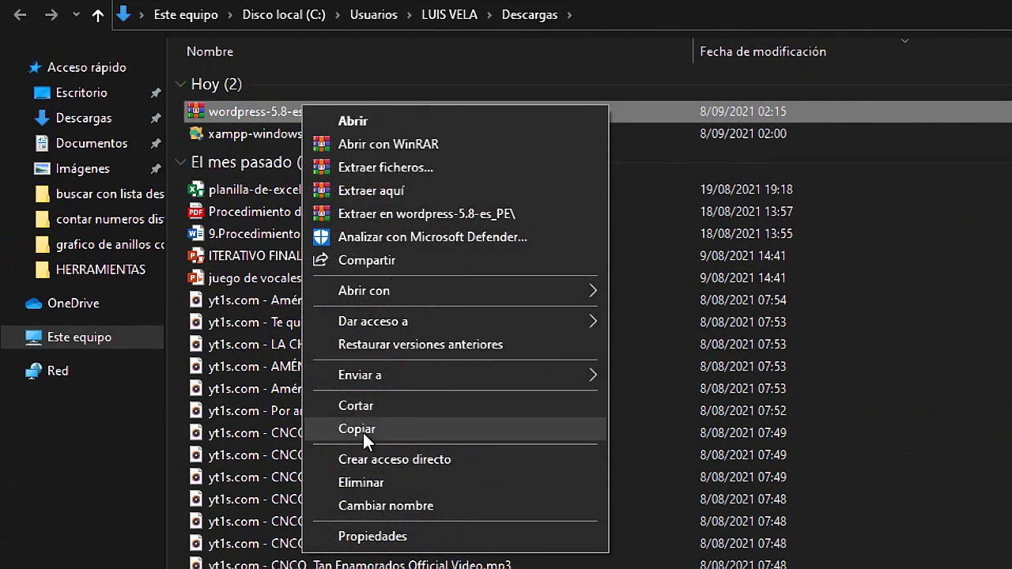
pyautogui.click(362, 432)
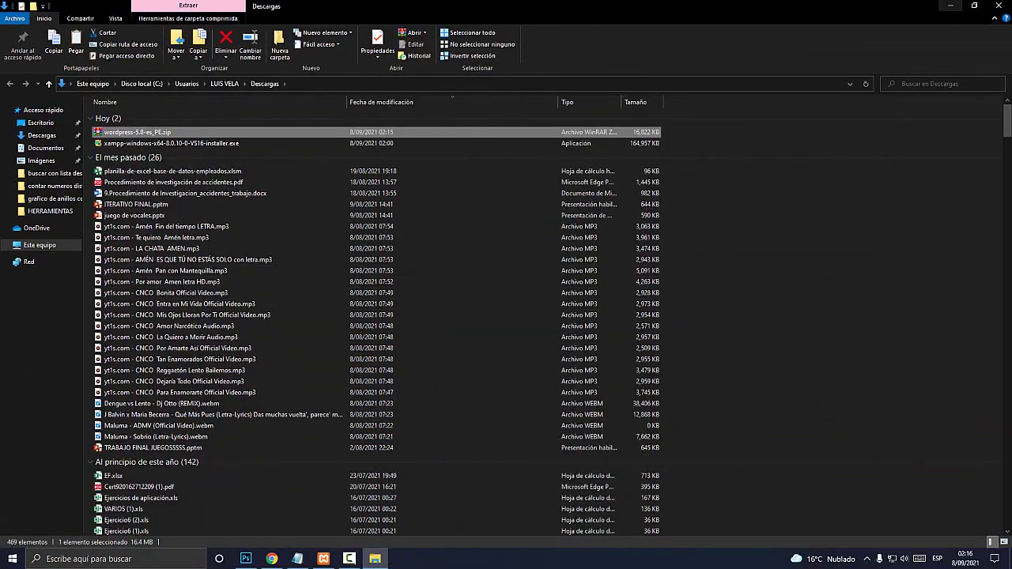
pyautogui.click(996, 6)
pyautogui.click(951, 8)
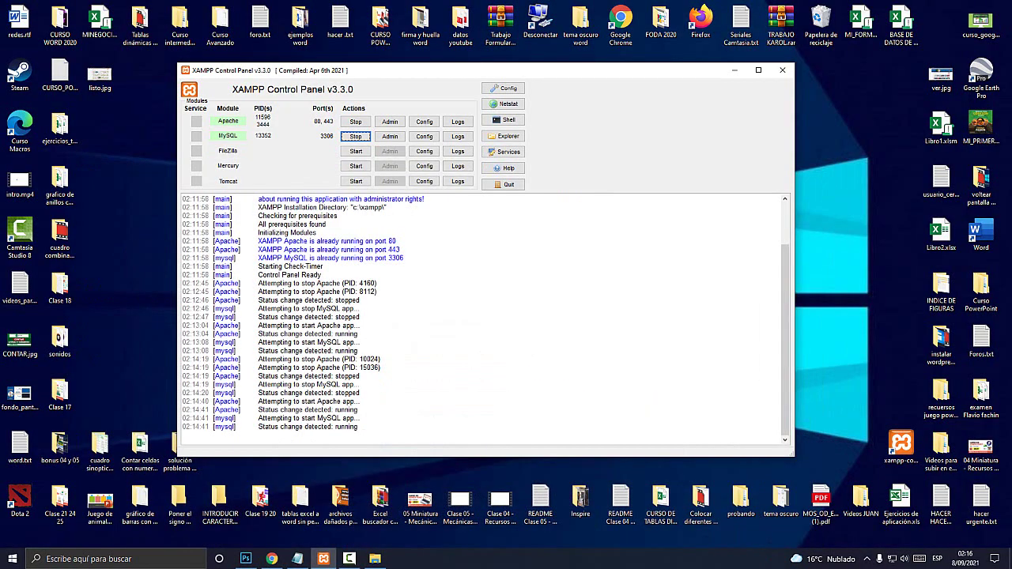
# Search for 'este equipo' and open the Este equipo window
pyautogui.click(734, 69)
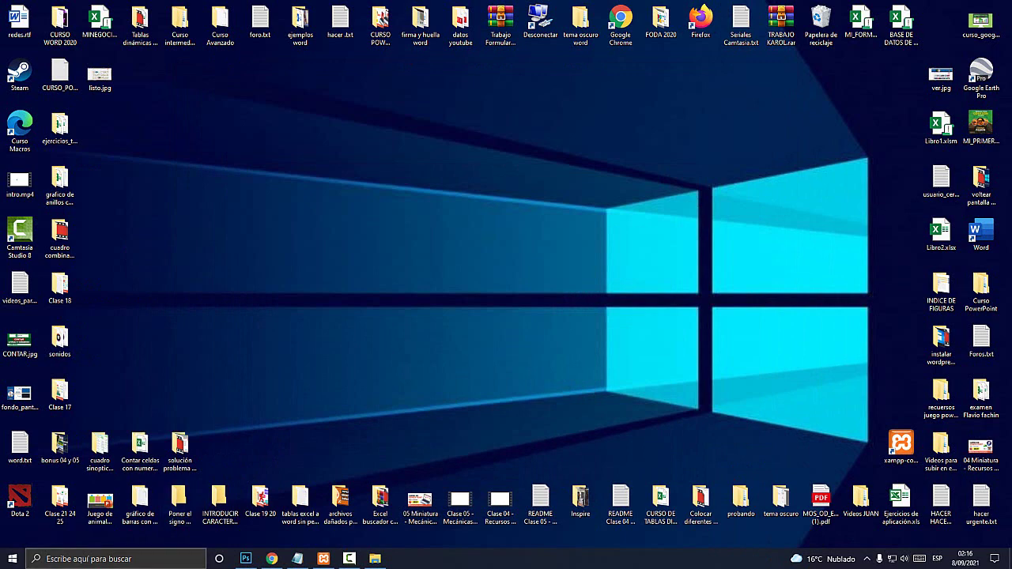
pyautogui.click(118, 559)
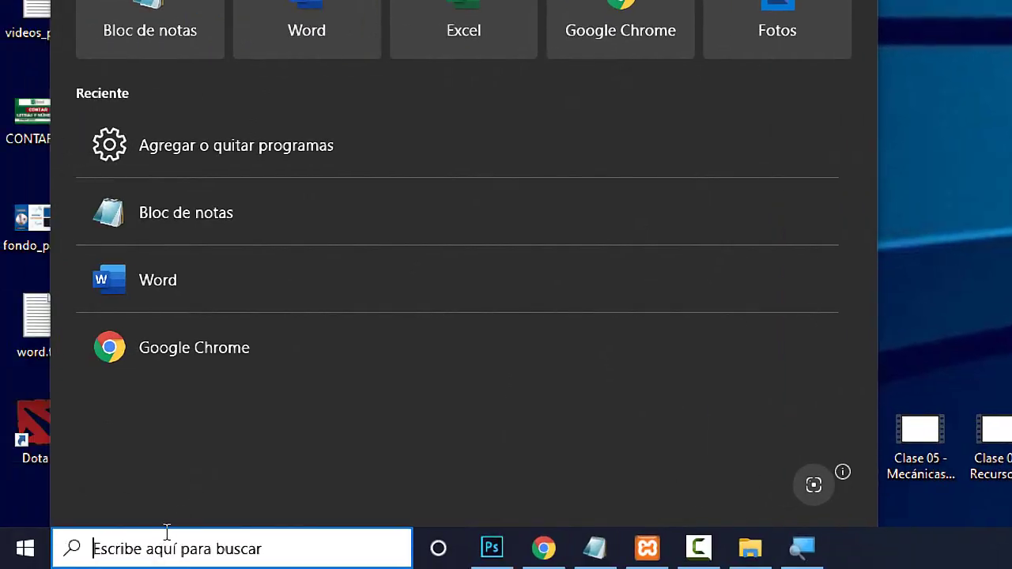
pyautogui.write('este equipo')
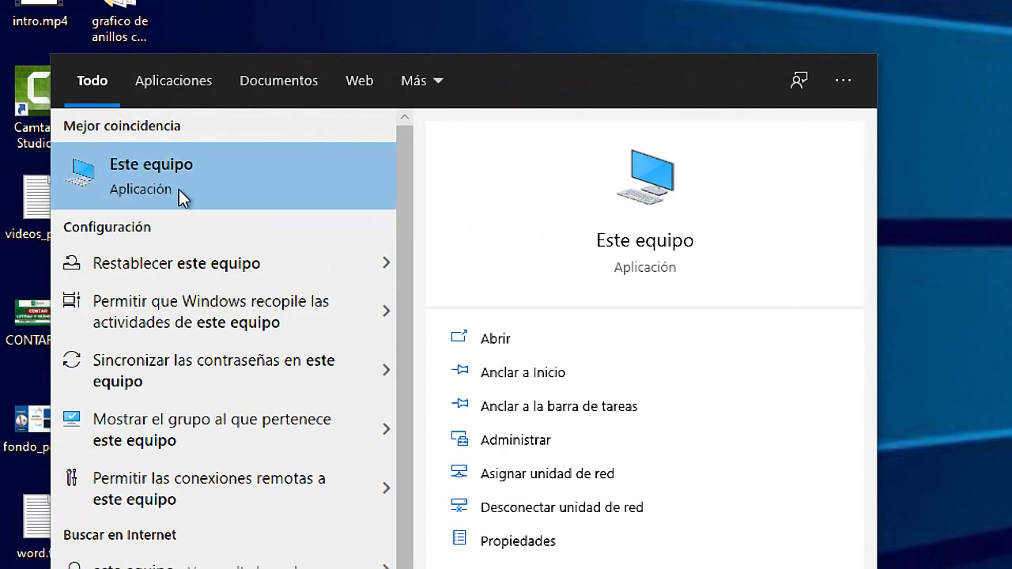
pyautogui.click(88, 275)
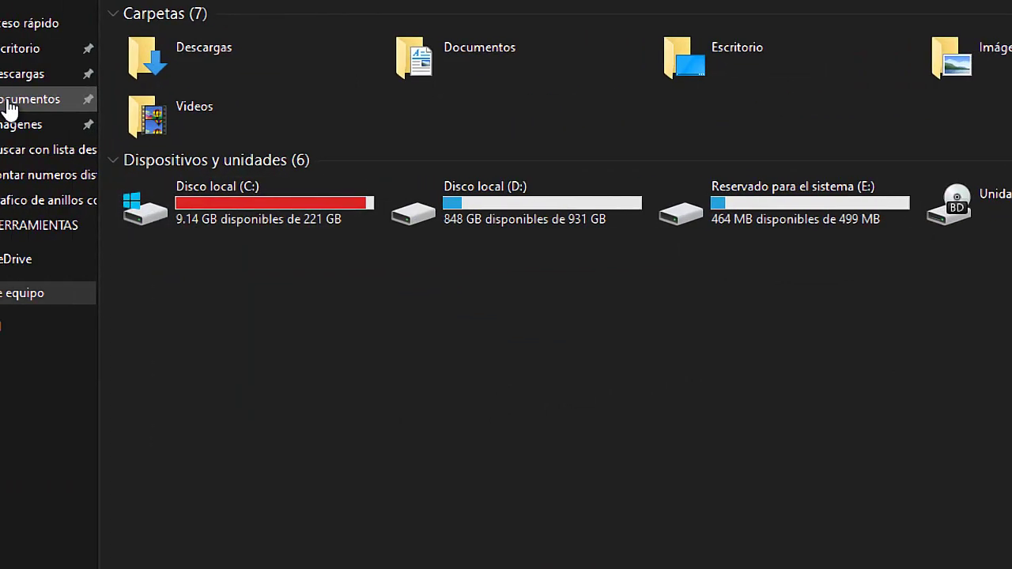
# Browse from Disco local (C:) into xampp and then htdocs
pyautogui.doubleClick(229, 229)
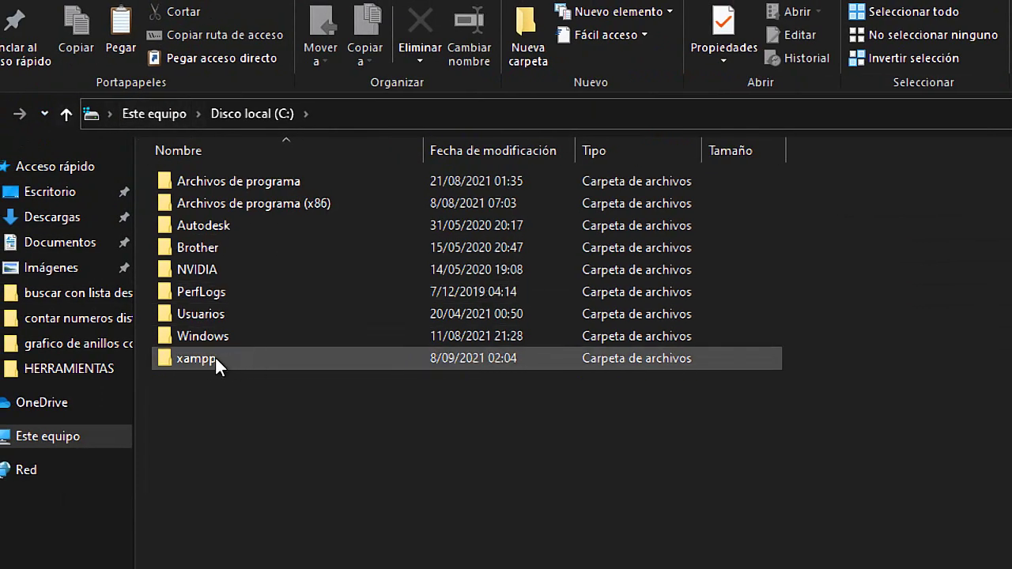
pyautogui.moveTo(216, 356)
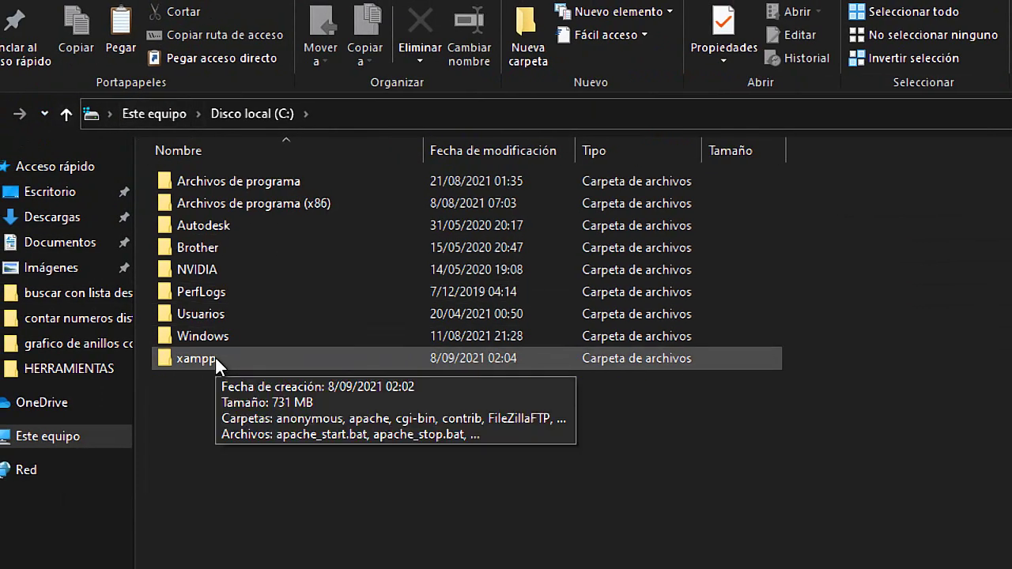
pyautogui.click(202, 358)
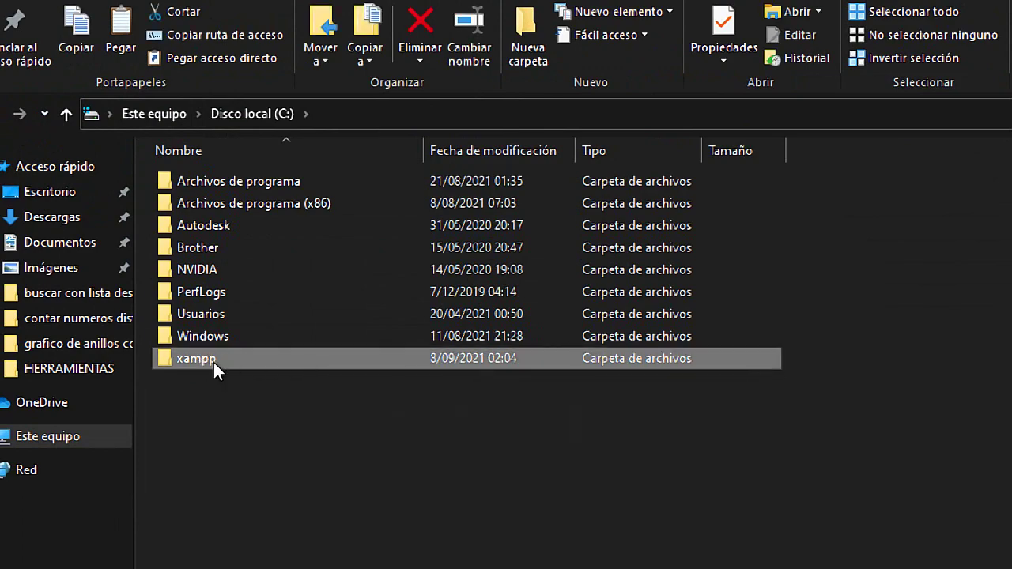
pyautogui.doubleClick(214, 362)
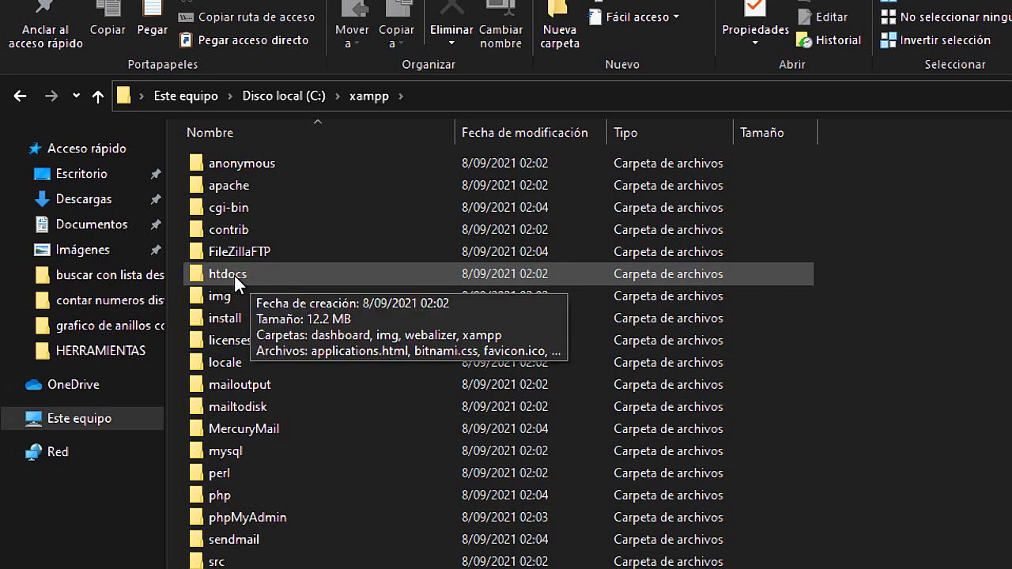
pyautogui.doubleClick(234, 275)
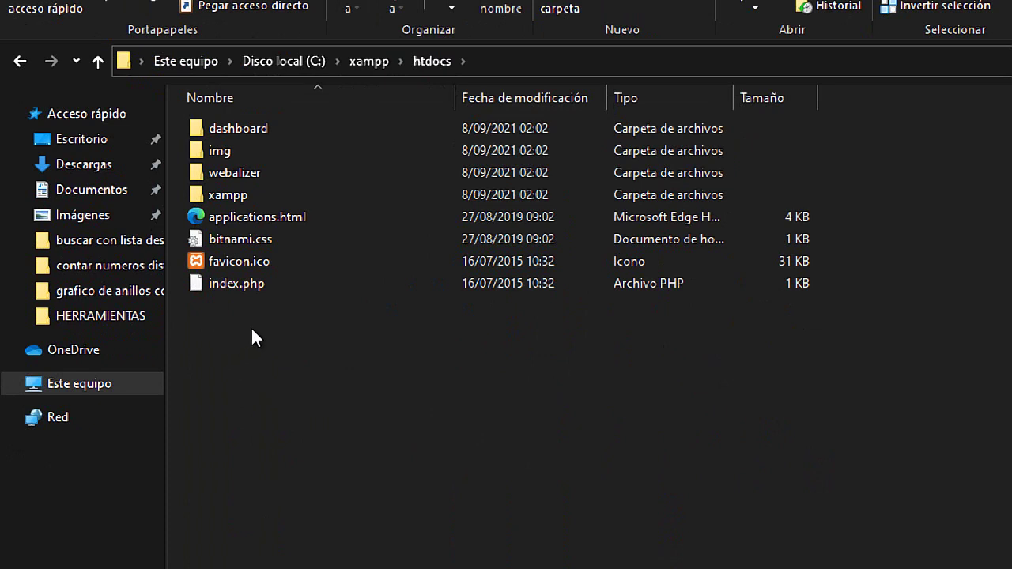
# Add a new folder via Nuevo > Carpeta in htdocs, name it tiotech, and open it
pyautogui.rightClick(253, 318)
pyautogui.moveTo(351, 441)
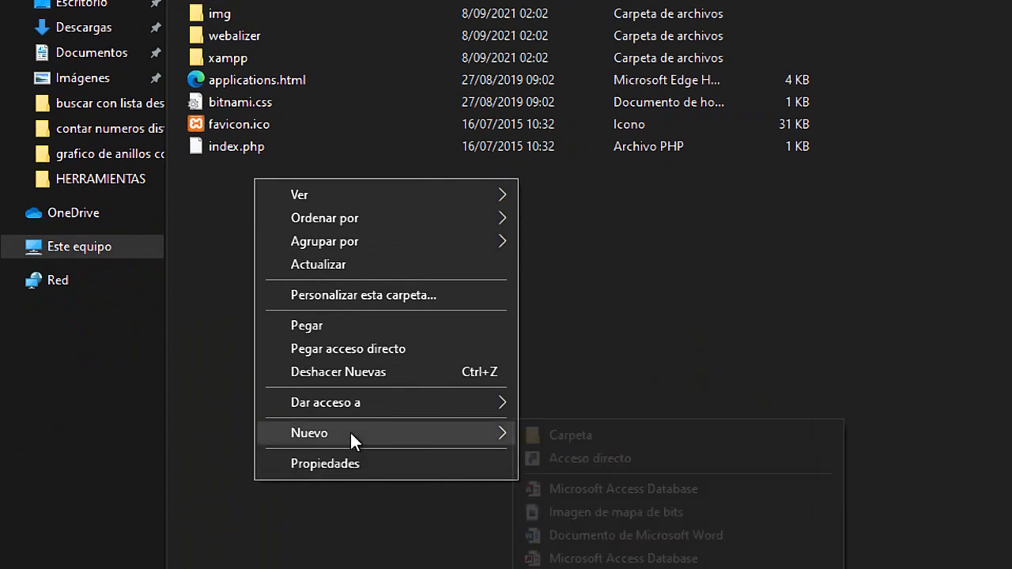
pyautogui.click(569, 435)
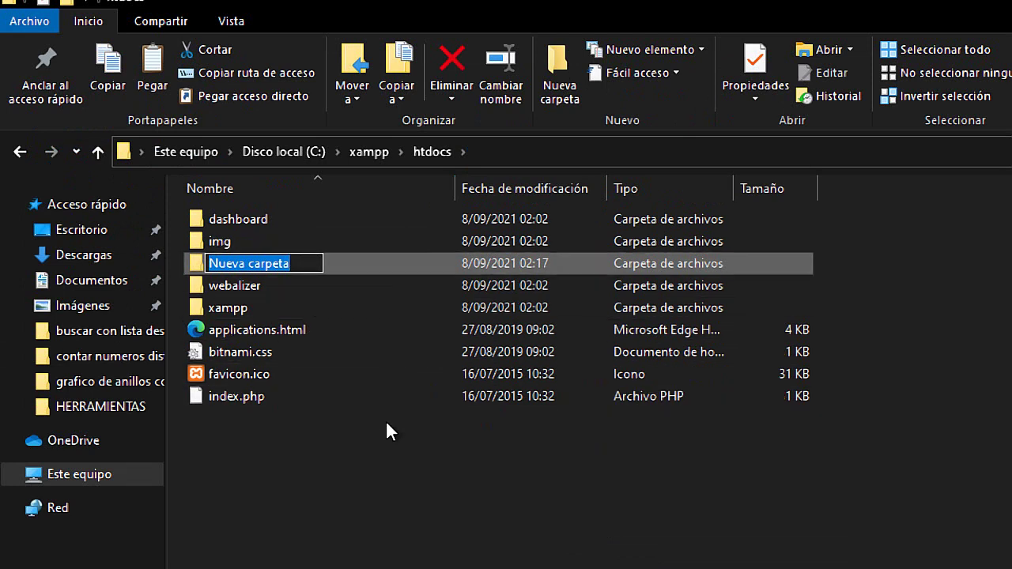
pyautogui.write('tiote')
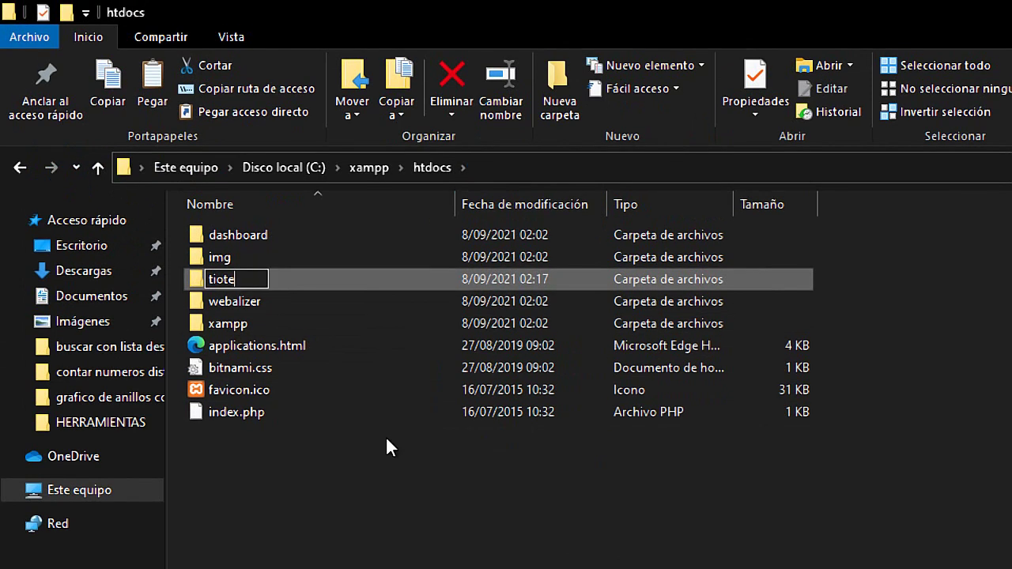
pyautogui.write('ch')
pyautogui.press('Return')
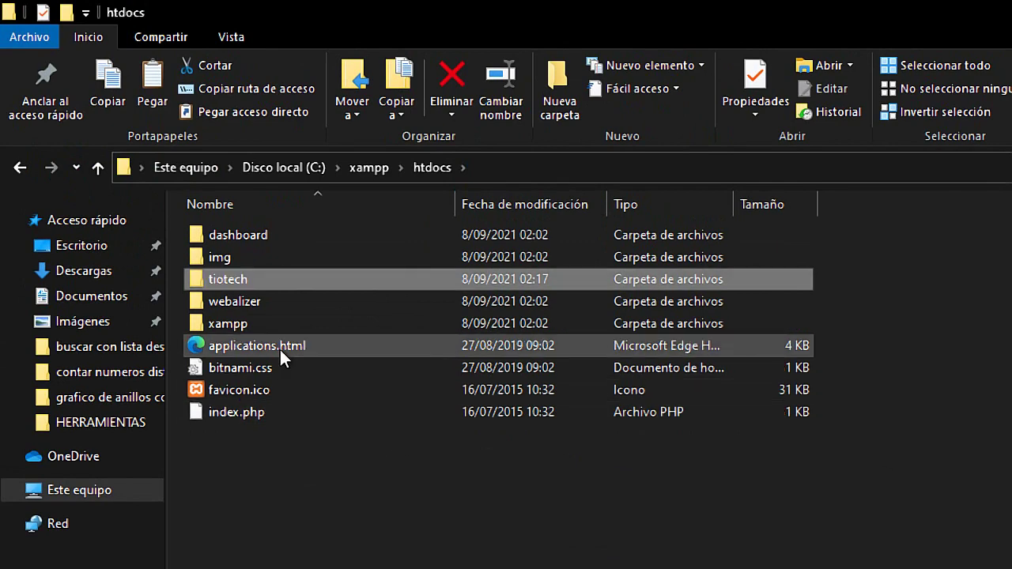
pyautogui.doubleClick(241, 279)
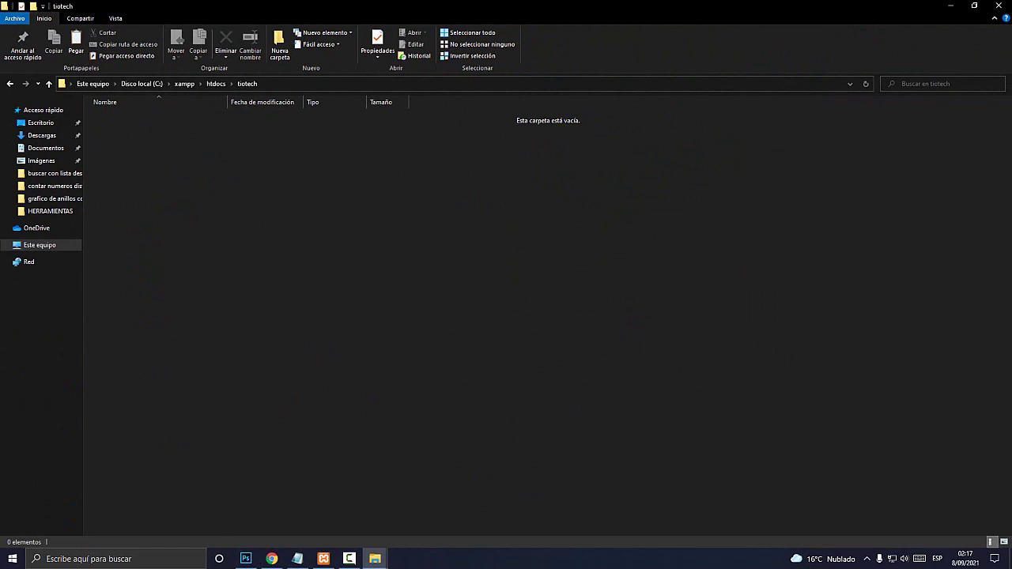
# Paste wordpress-5.8-es_PE.zip into tiotech, use Extraer aquí, and delete the zip
pyautogui.rightClick(119, 149)
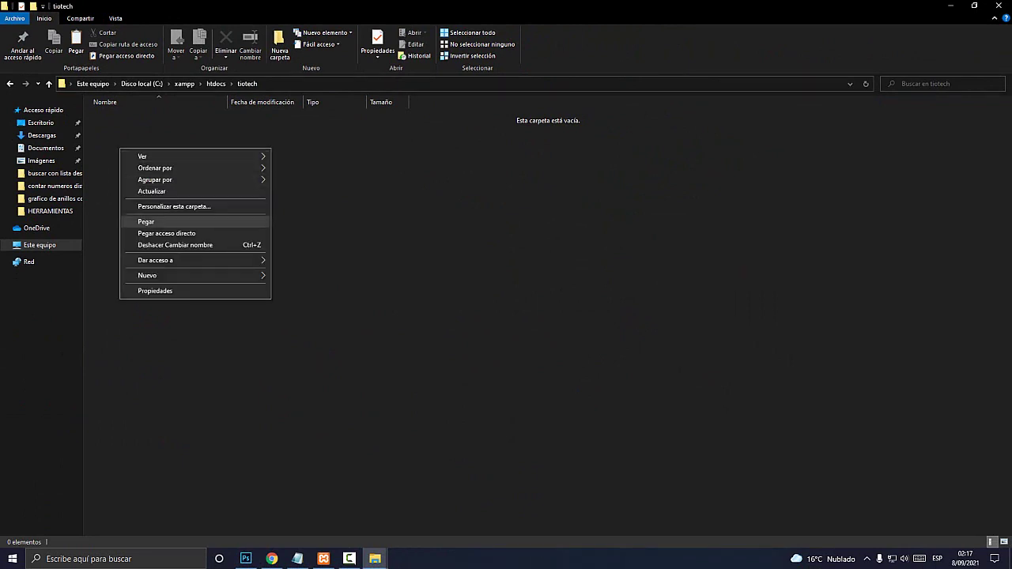
pyautogui.click(146, 222)
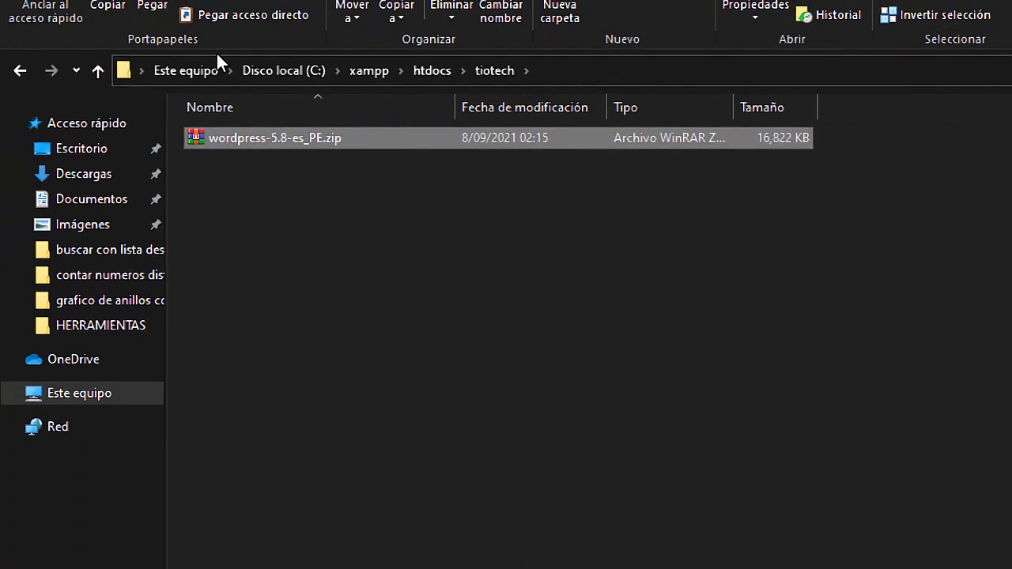
pyautogui.rightClick(301, 183)
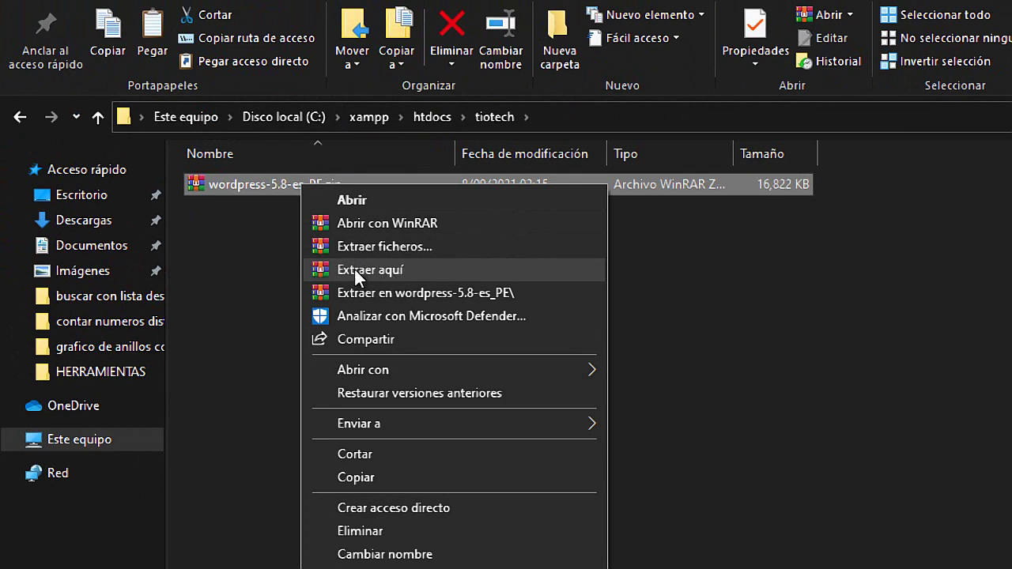
pyautogui.click(386, 273)
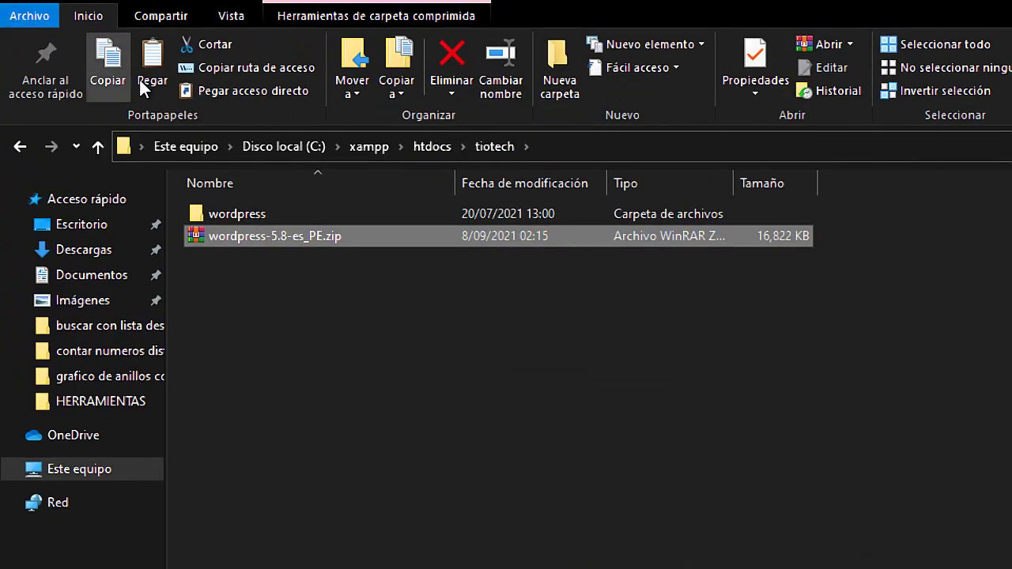
pyautogui.click(302, 238)
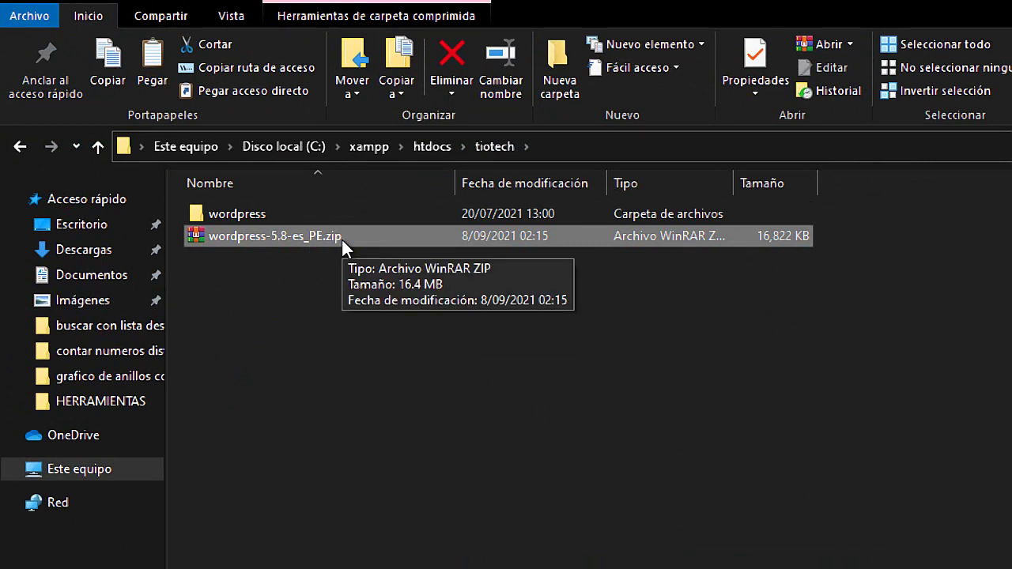
pyautogui.press('Delete')
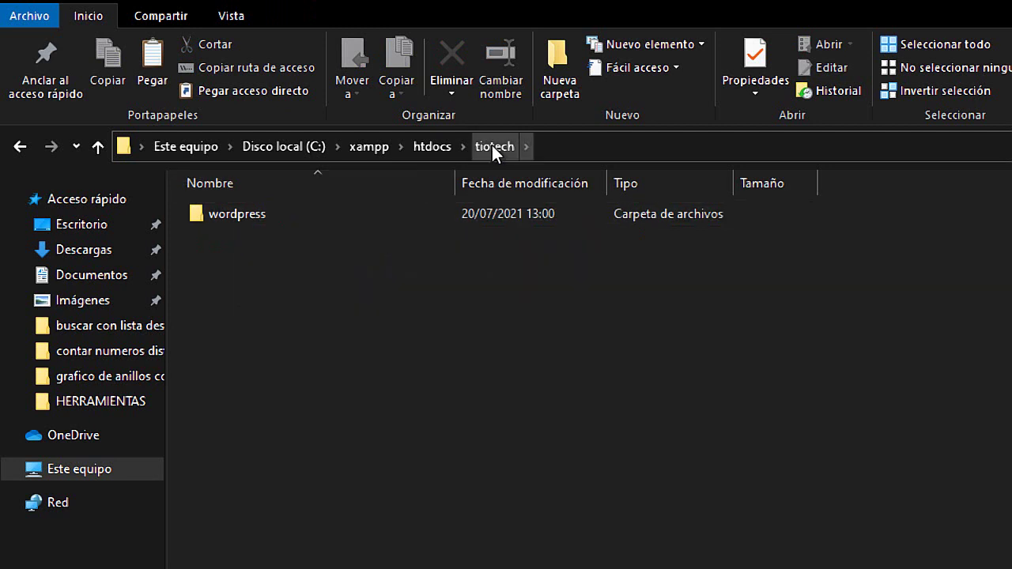
# Open the extracted wordpress folder and cut all 19 of its files
pyautogui.click(430, 147)
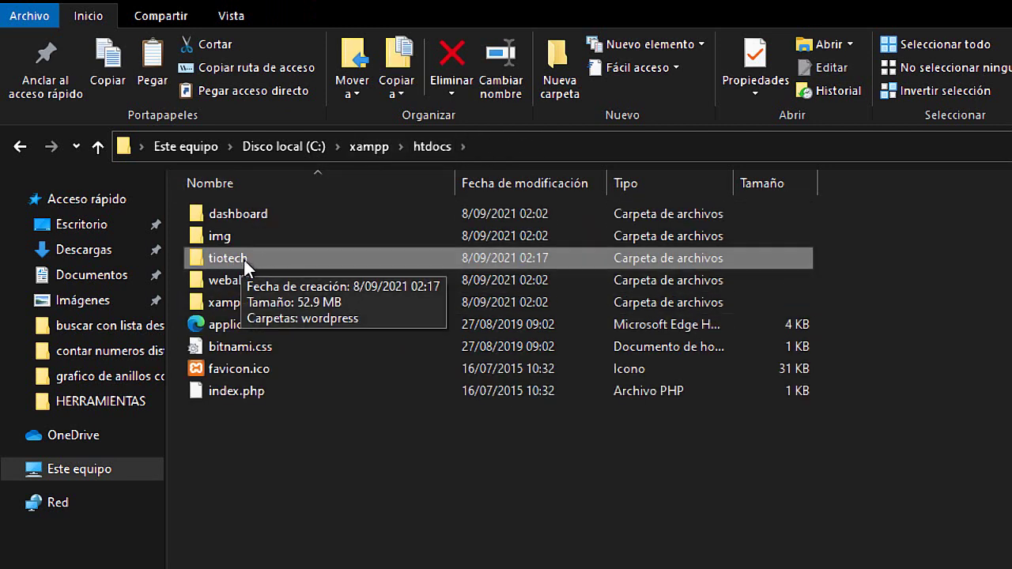
pyautogui.doubleClick(244, 258)
pyautogui.moveTo(243, 217)
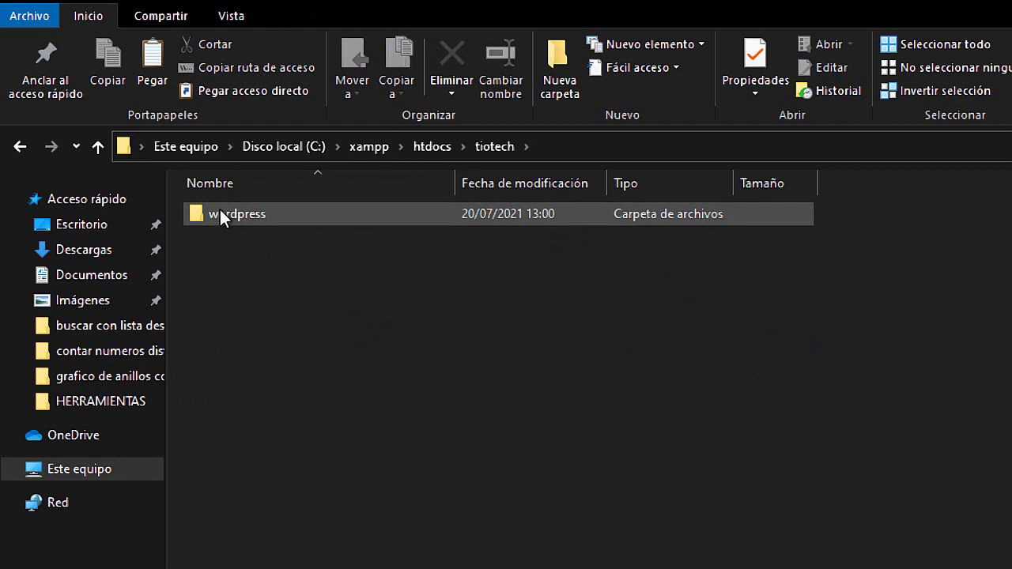
pyautogui.doubleClick(226, 212)
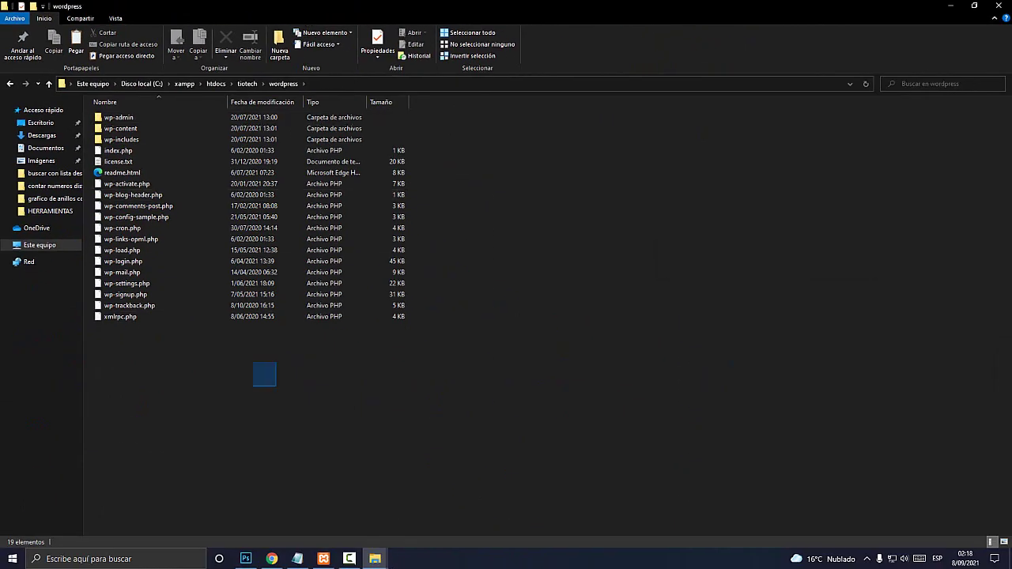
pyautogui.moveTo(253, 362); pyautogui.dragTo(113, 118)
pyautogui.rightClick(115, 128)
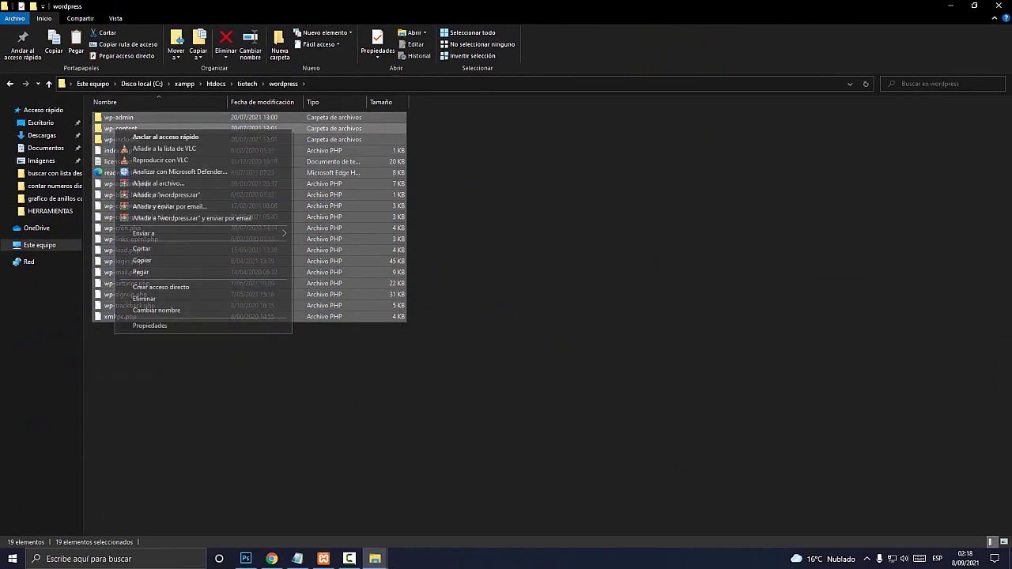
pyautogui.click(142, 248)
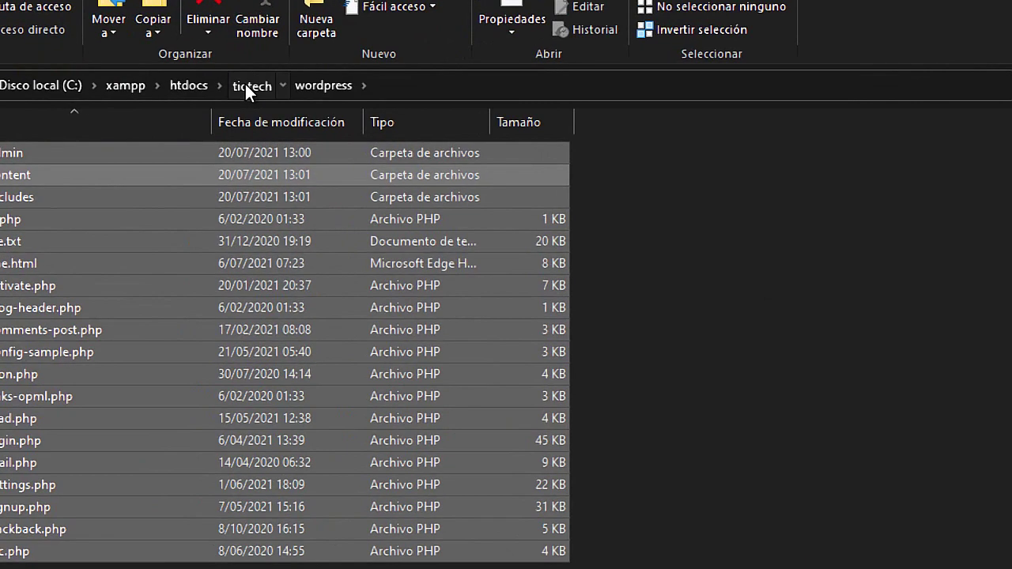
# Paste the WordPress files into tiotech and delete the empty wordpress folder
pyautogui.click(247, 84)
pyautogui.click(279, 233)
pyautogui.rightClick(247, 213)
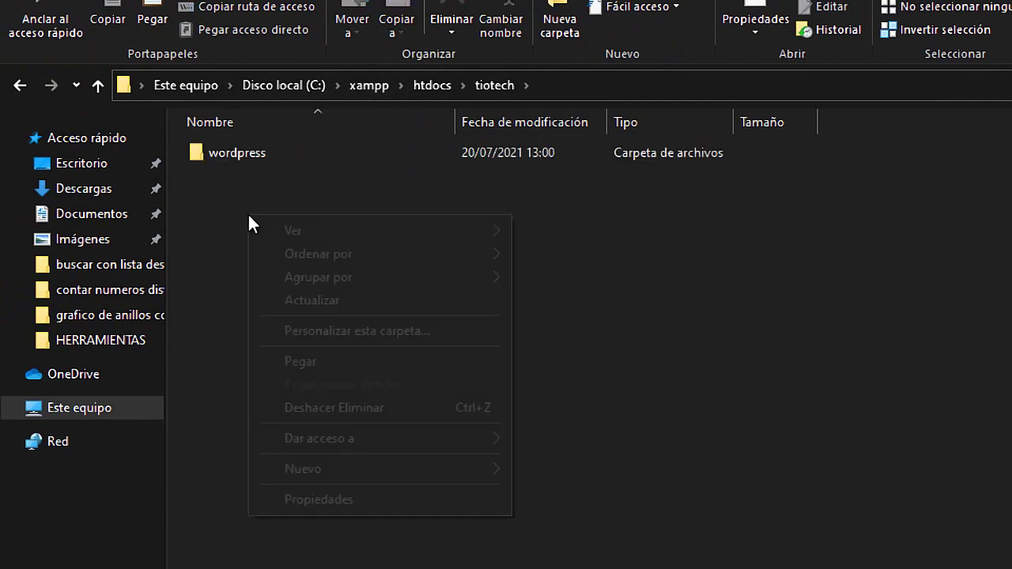
pyautogui.click(301, 361)
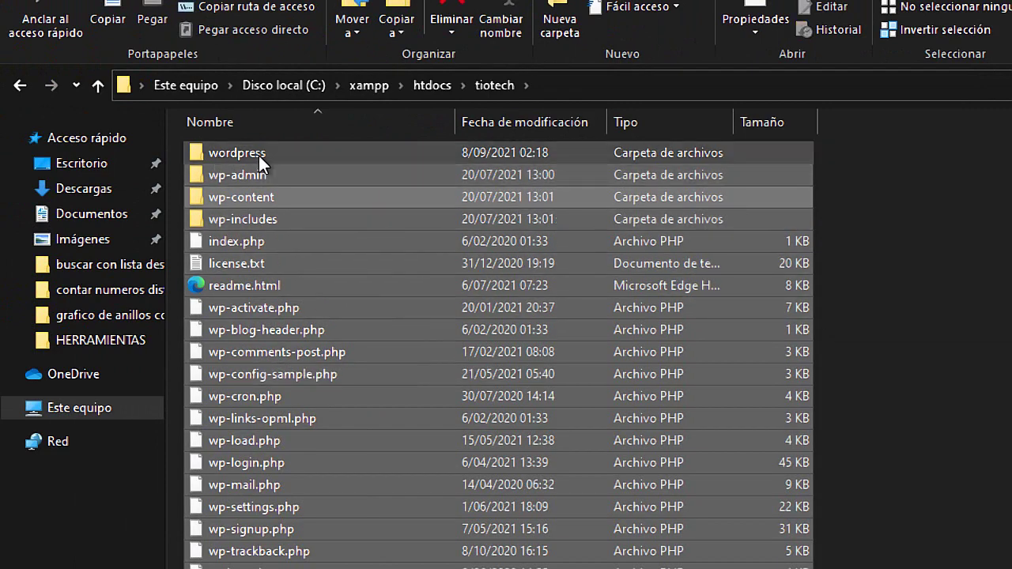
pyautogui.click(273, 156)
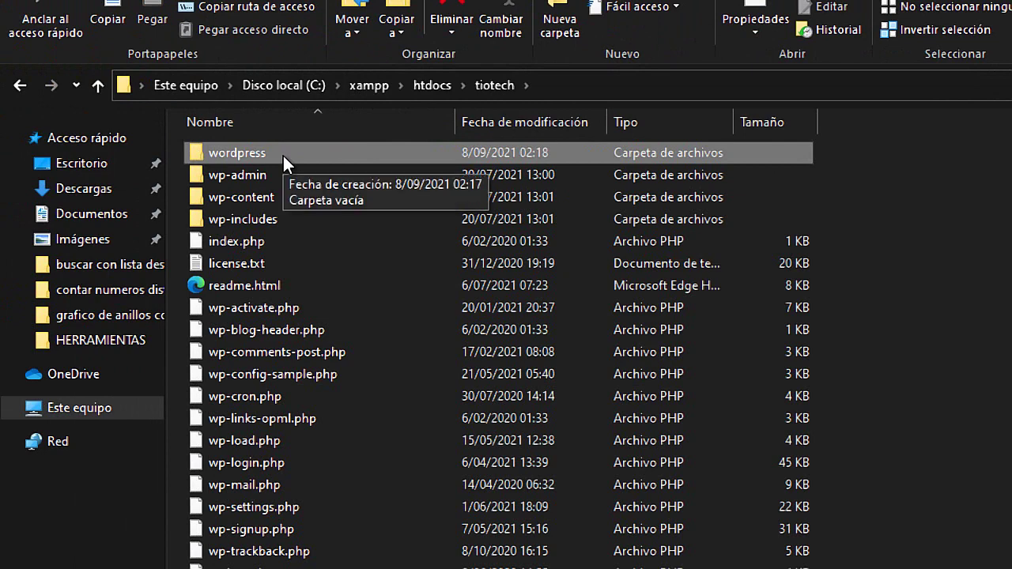
pyautogui.press('Delete')
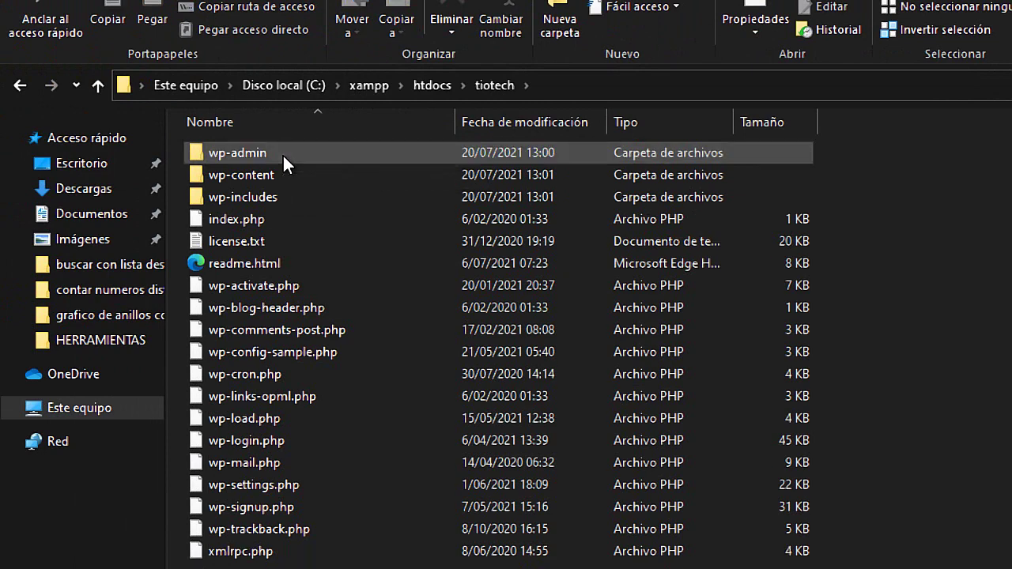
# Review the WordPress files now in tiotech and return to Chrome
pyautogui.press('super+Escape')
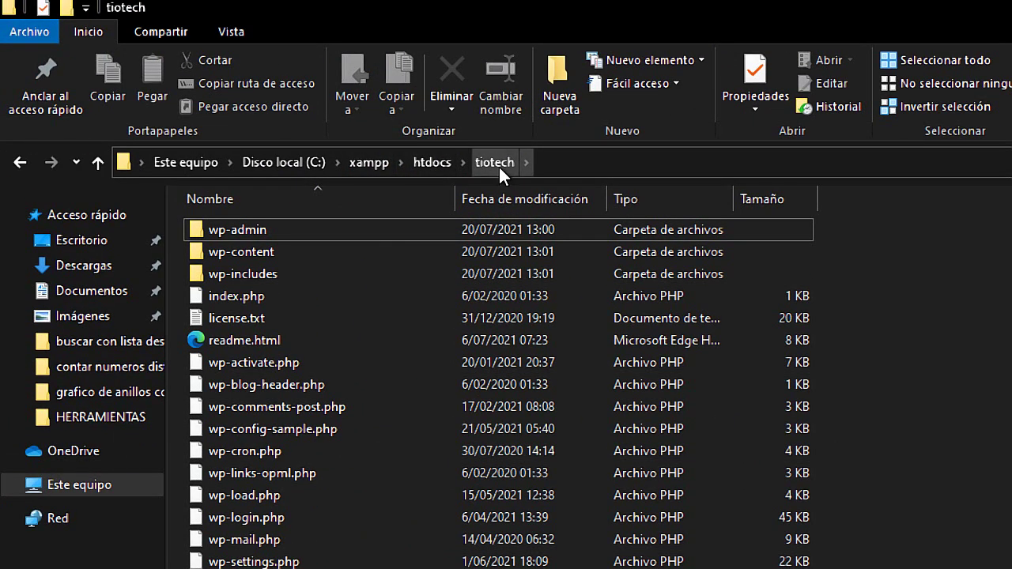
pyautogui.press('super+Escape')
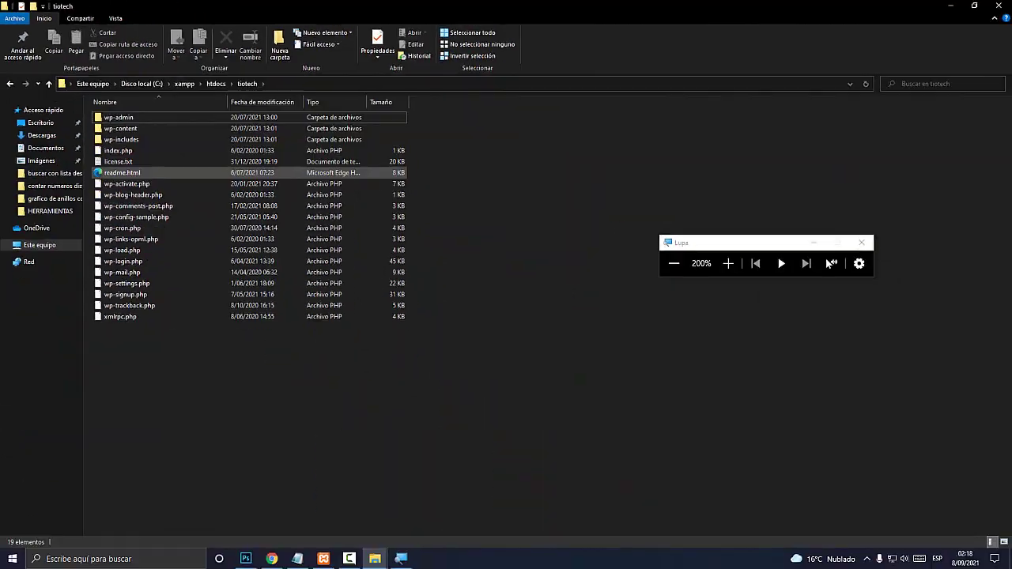
pyautogui.moveTo(450, 398); pyautogui.dragTo(92, 115)
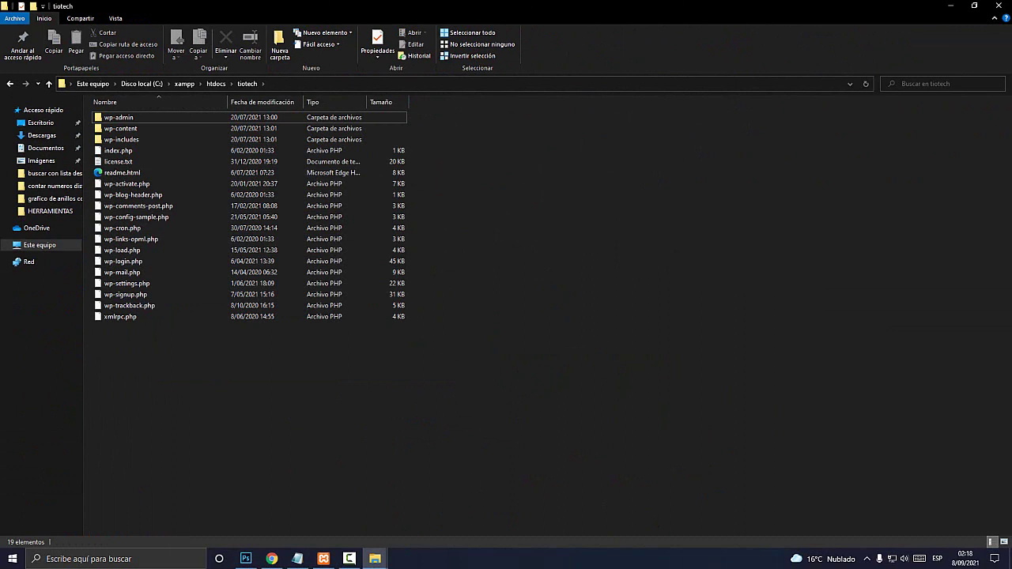
pyautogui.click(271, 559)
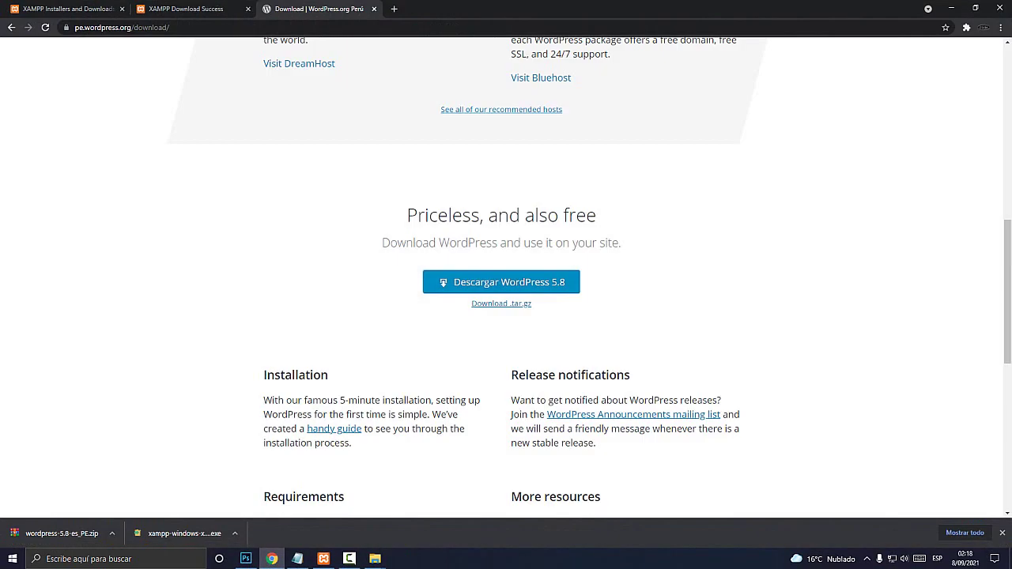
# Load the localhost XAMPP for Windows 8.0.10 dashboard in a new Chrome tab
pyautogui.click(394, 9)
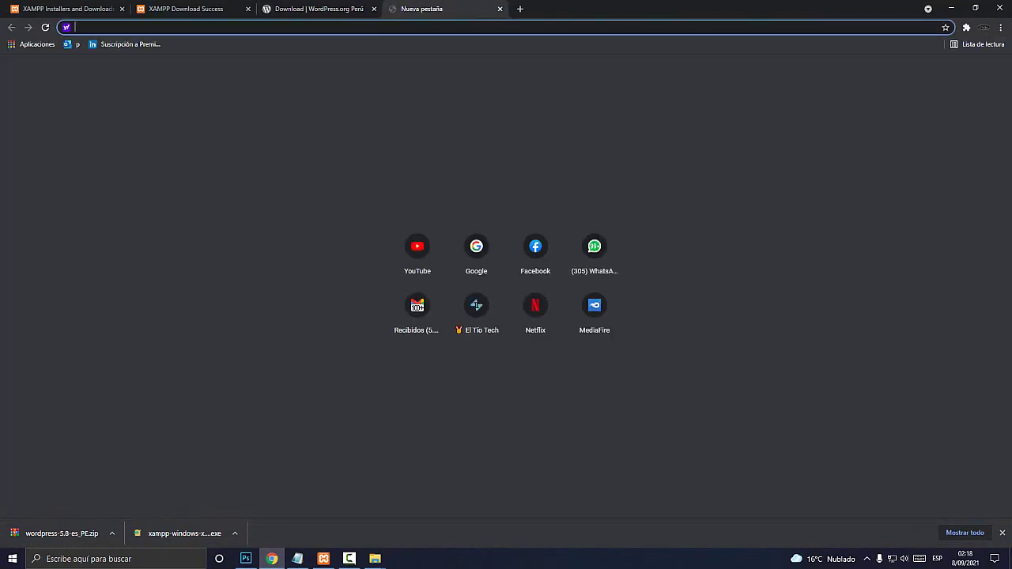
pyautogui.press('super+plus')
pyautogui.write('l')
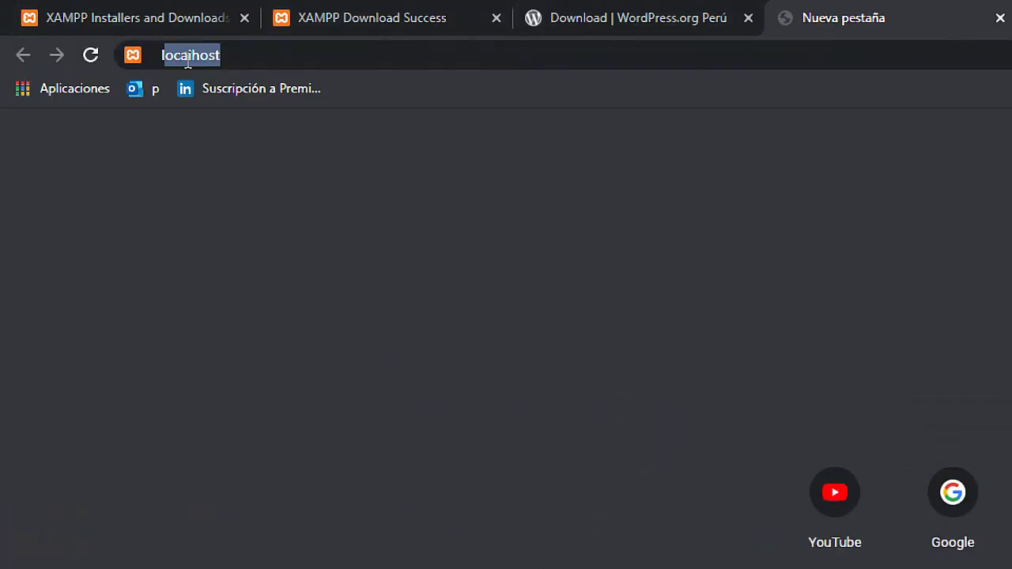
pyautogui.write('ocalhost')
pyautogui.press('Return')
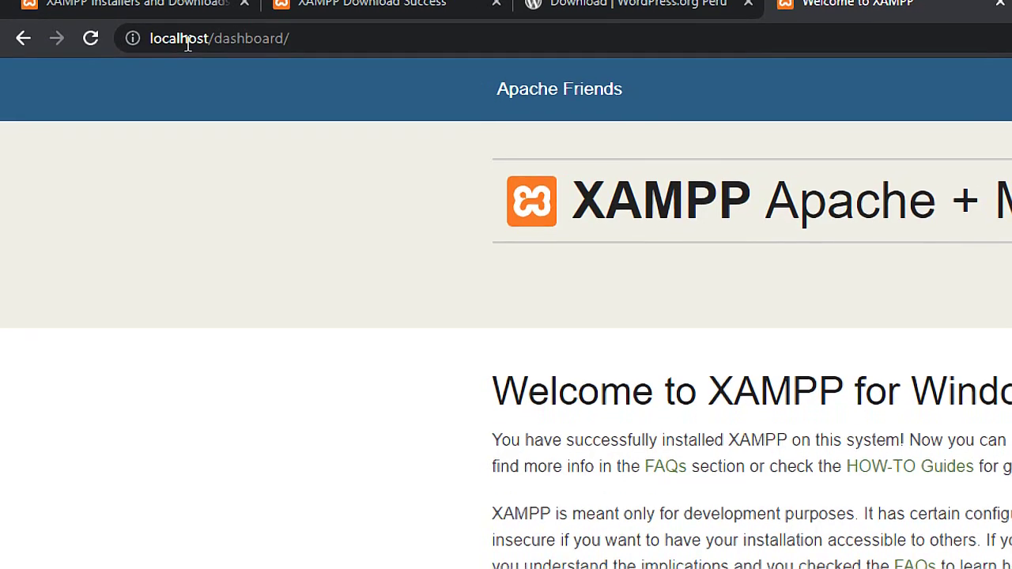
pyautogui.press('super+Escape')
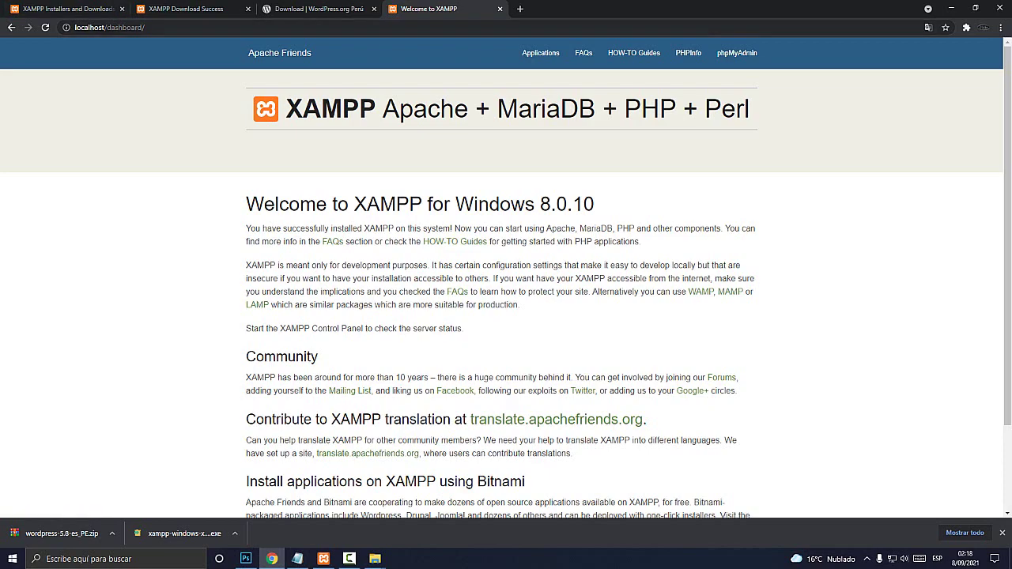
pyautogui.press('super+plus')
pyautogui.click(149, 28)
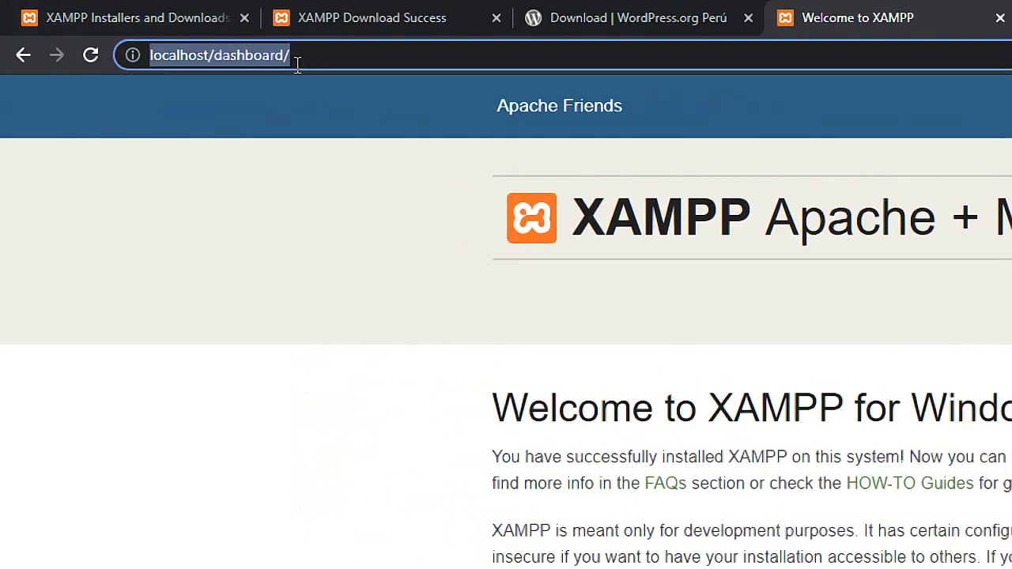
pyautogui.write('localhost')
pyautogui.press('Return')
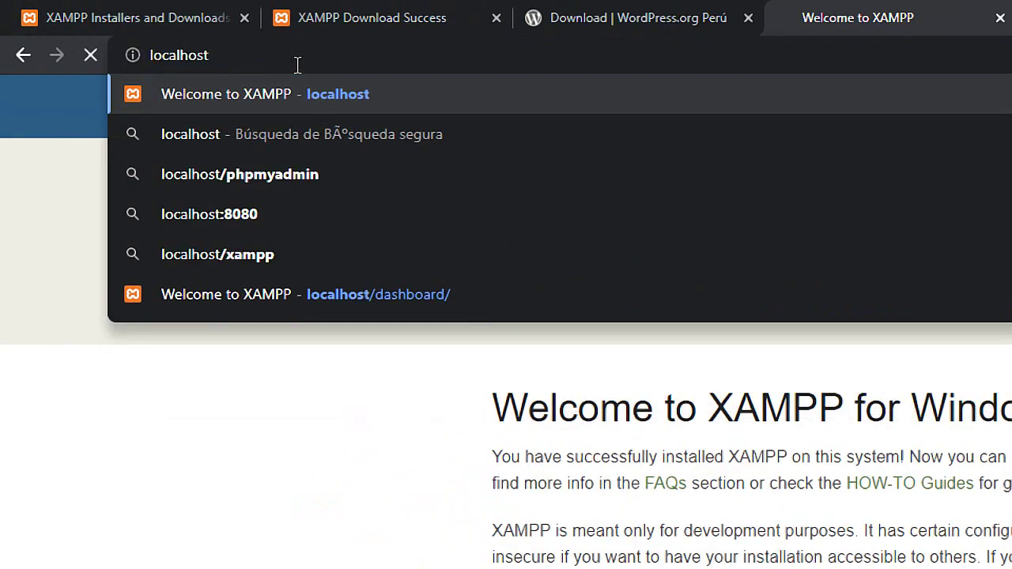
pyautogui.press('super+Escape')
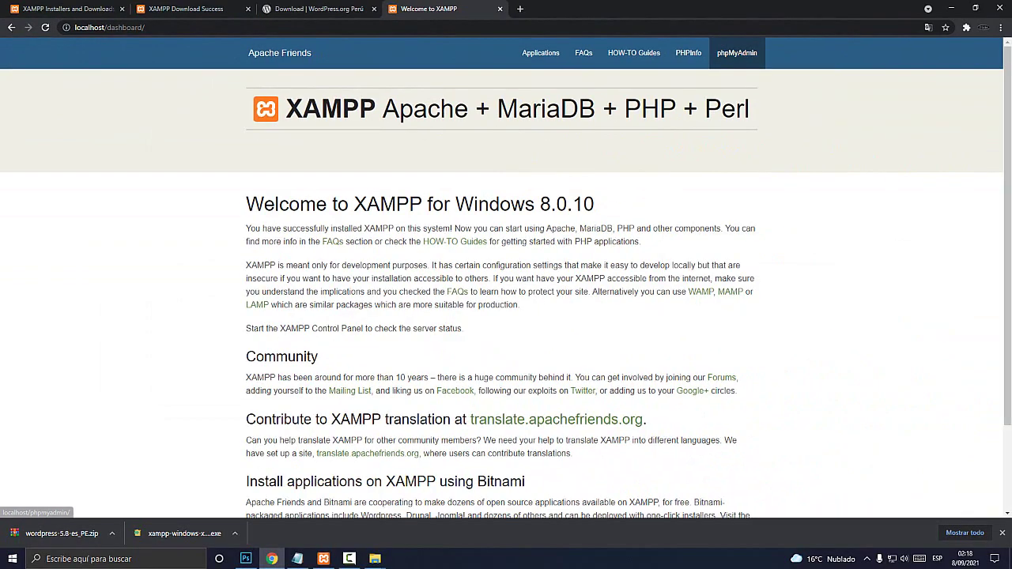
pyautogui.press('super+plus')
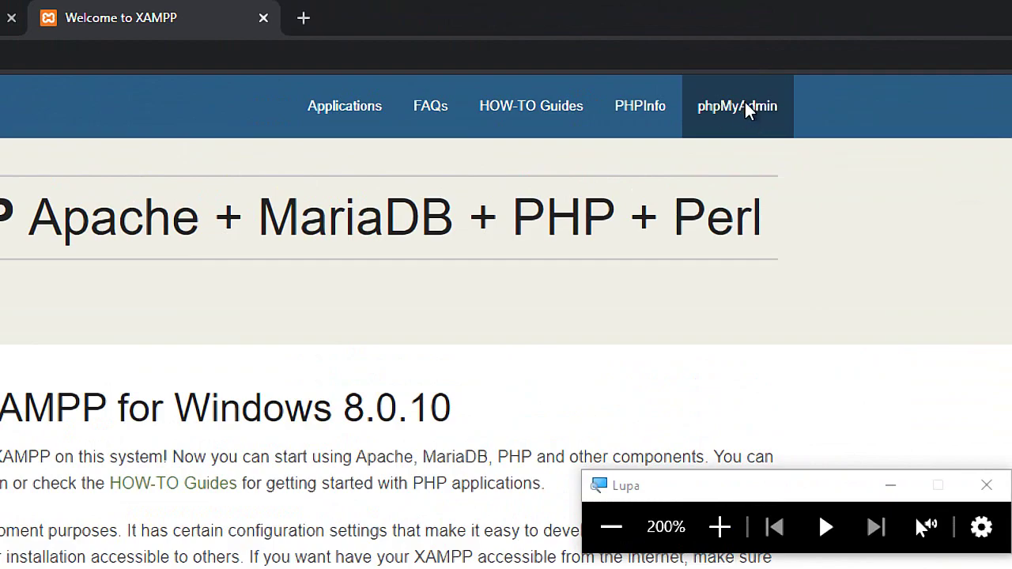
# Open phpMyAdmin's Bases de datos page and select the new database name field
pyautogui.click(747, 112)
pyautogui.press('super+Escape')
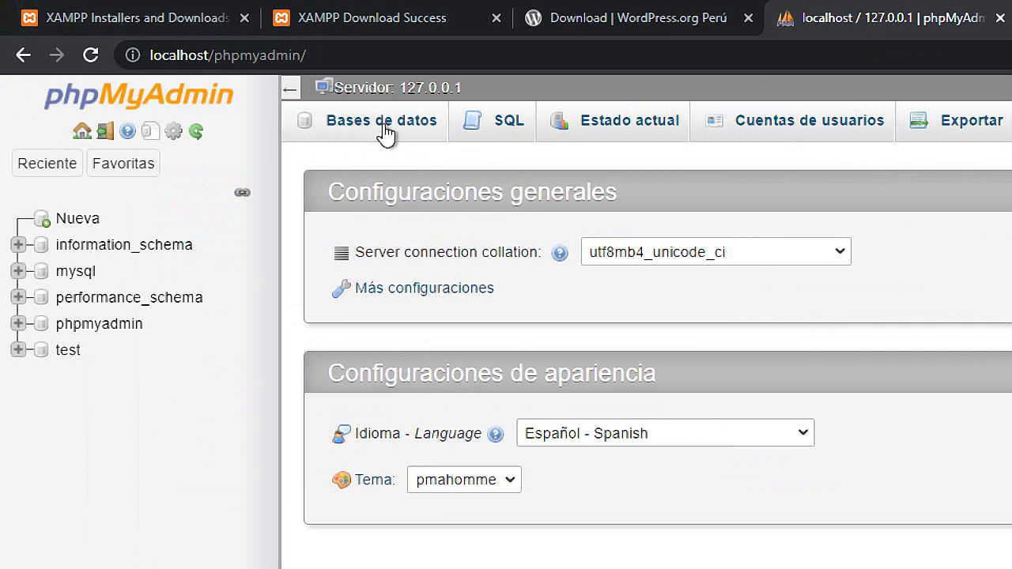
pyautogui.click(386, 126)
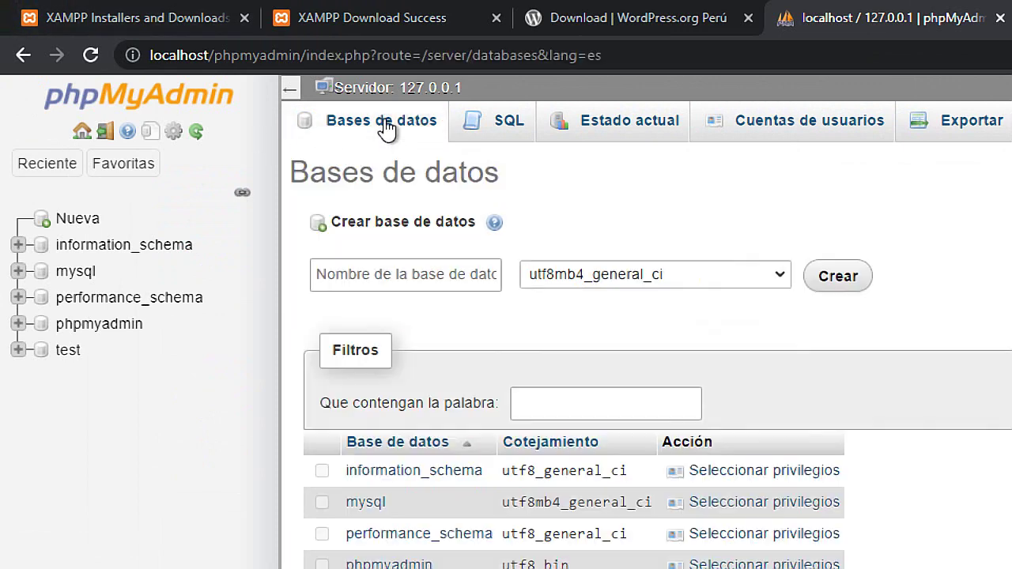
pyautogui.click(432, 280)
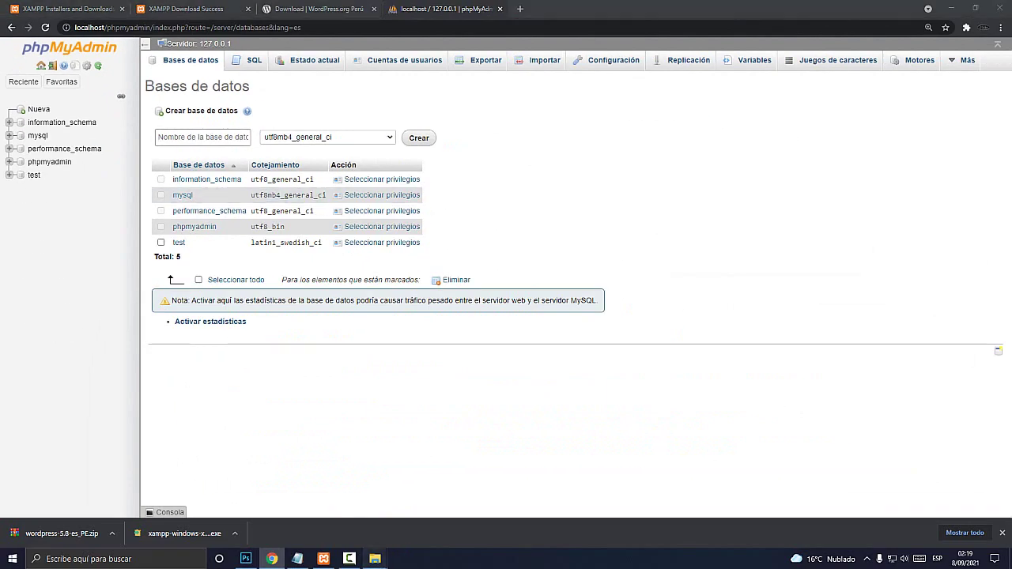
# Check the htdocs folder contents in File Explorer
pyautogui.moveTo(375, 558)
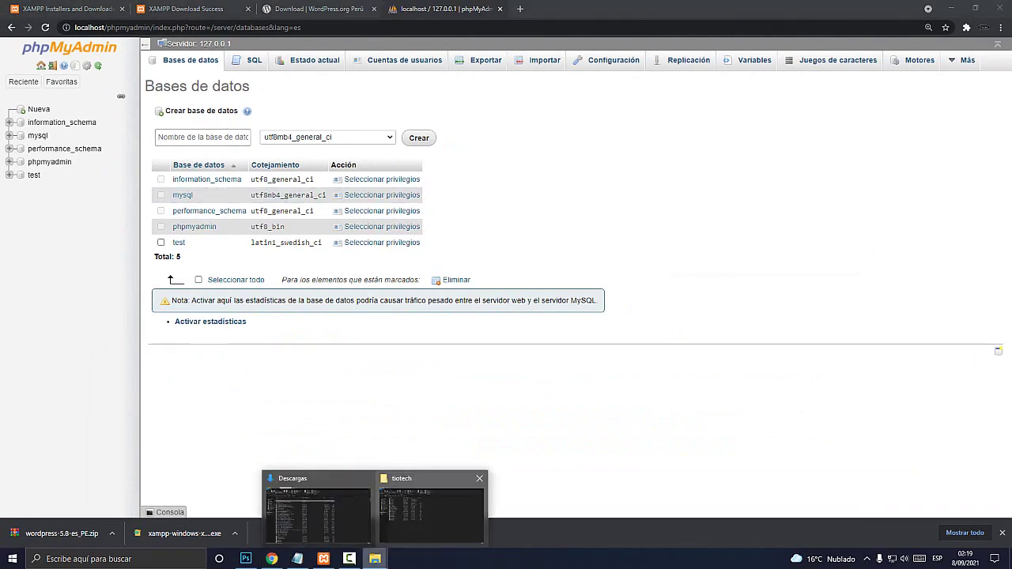
pyautogui.click(434, 502)
pyautogui.click(215, 83)
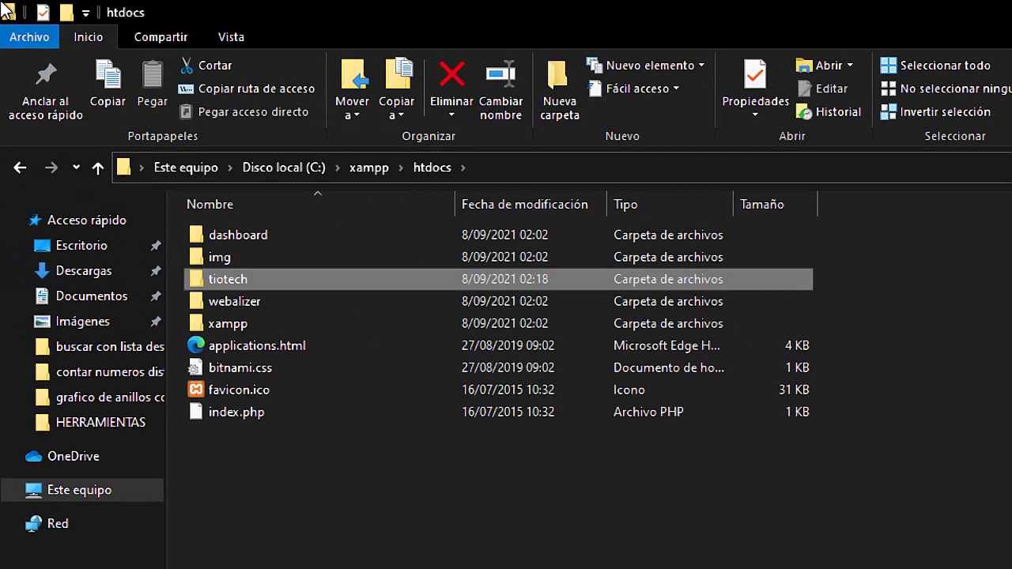
pyautogui.moveTo(240, 281)
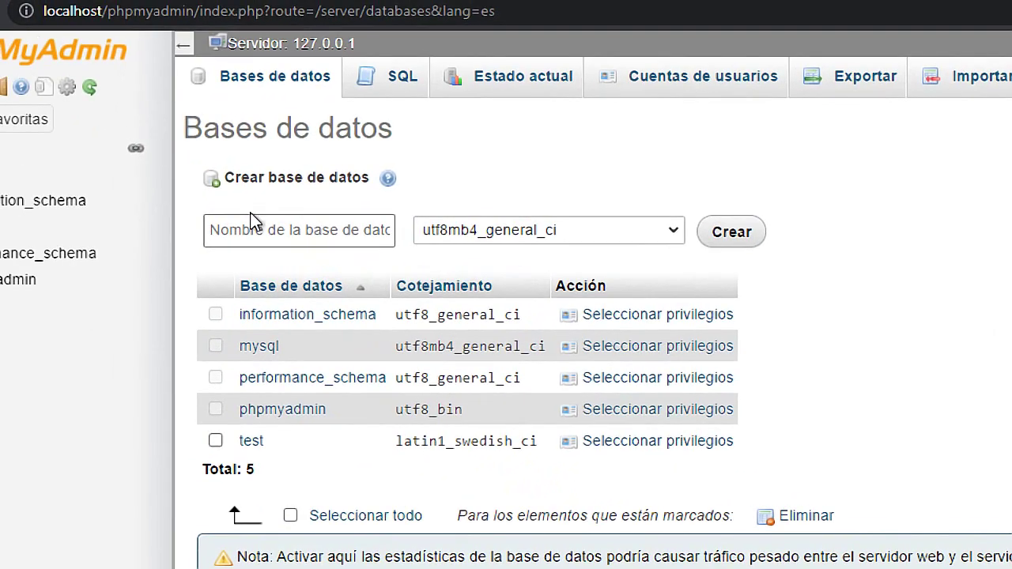
# Enter tiotech as the database name and create it with Crear
pyautogui.write('tiotech')
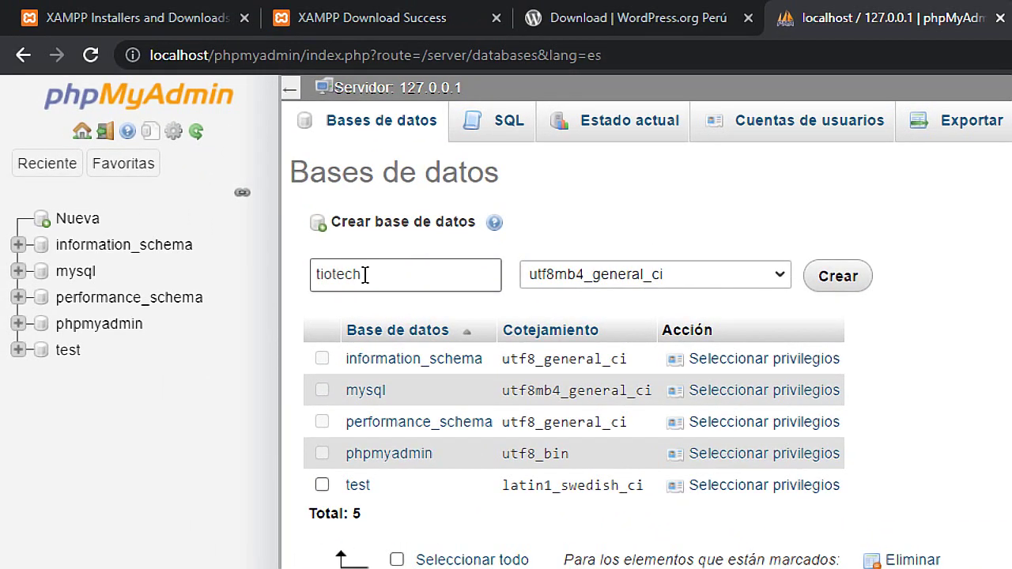
pyautogui.moveTo(395, 281); pyautogui.dragTo(293, 257)
pyautogui.click(368, 276)
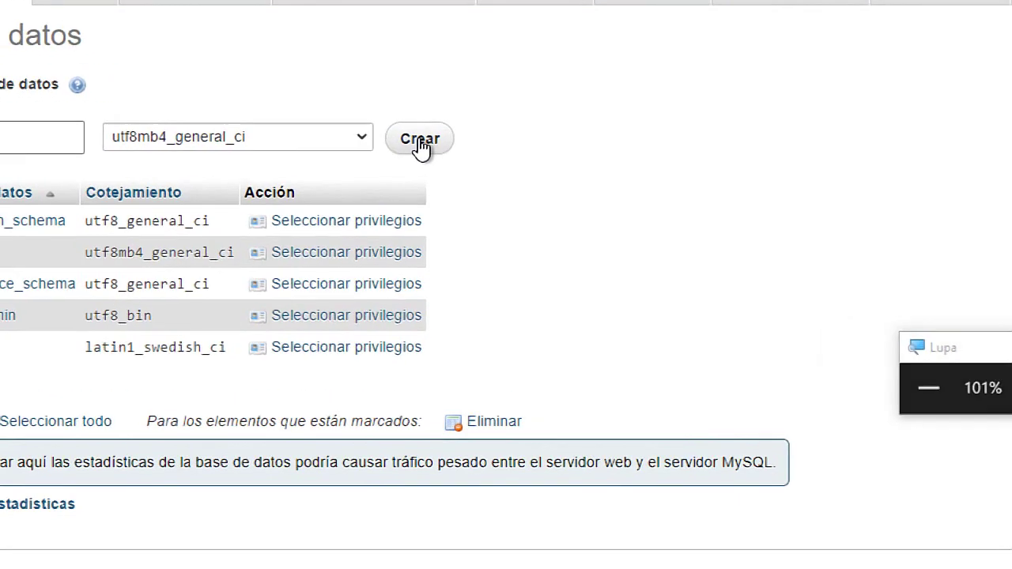
pyautogui.click(419, 137)
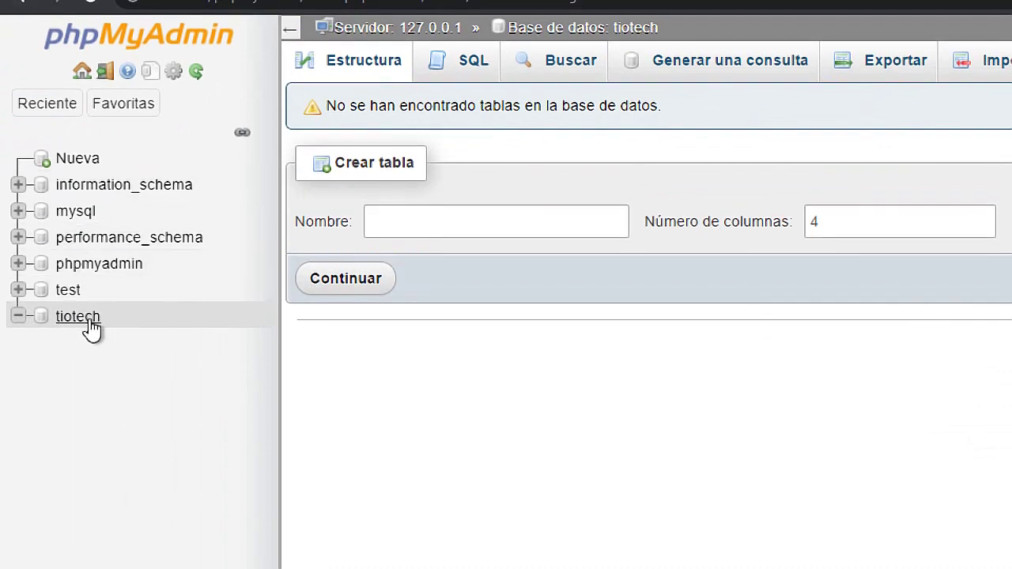
pyautogui.press('super+Escape')
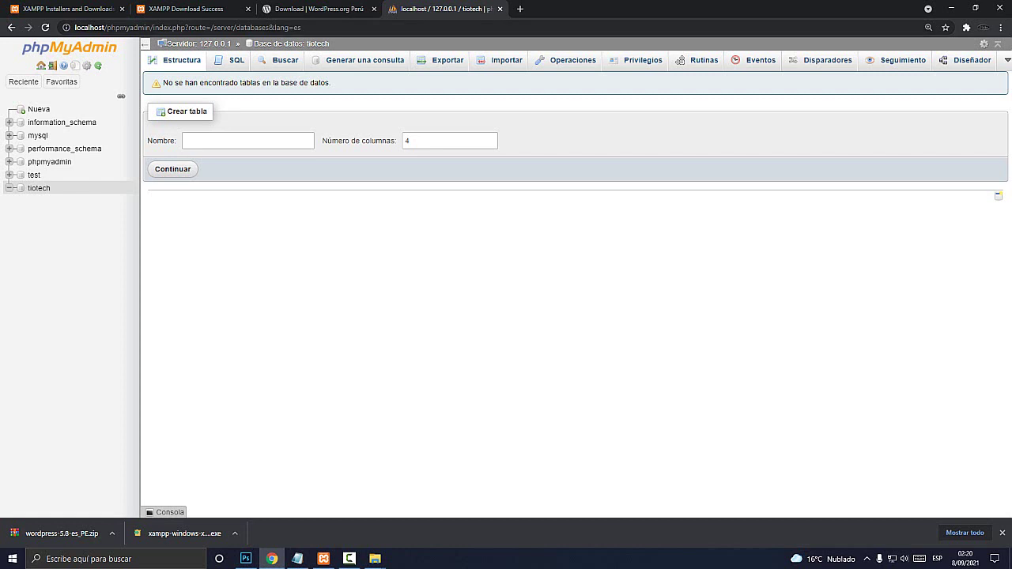
pyautogui.hotkey('ctrl', 'l')
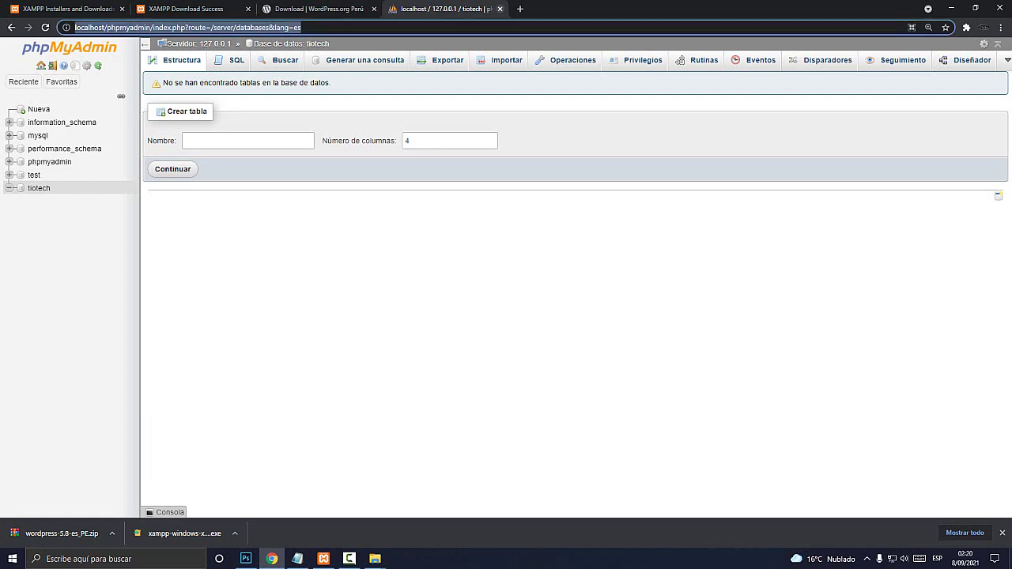
pyautogui.press('super+plus')
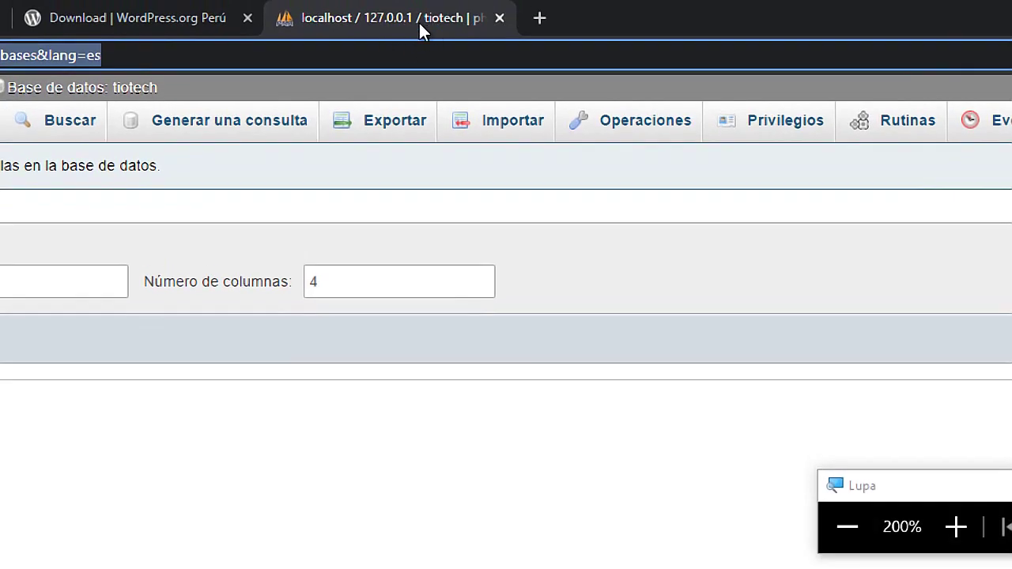
# Close the phpMyAdmin tab and start typing localhost/ in a new tab
pyautogui.click(504, 19)
pyautogui.press('super+Escape')
pyautogui.hotkey('ctrl', 't')
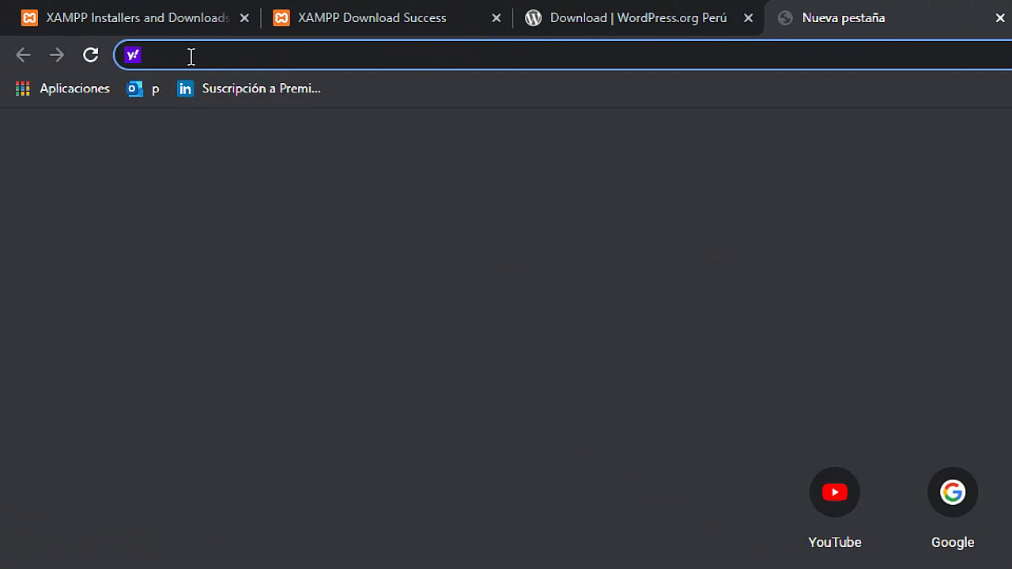
pyautogui.write('http')
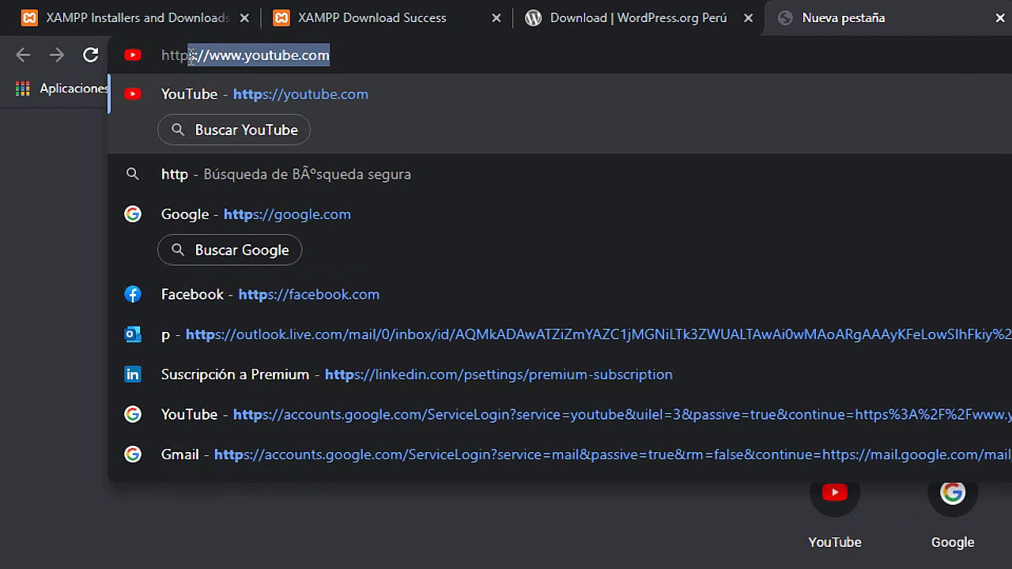
pyautogui.write('://')
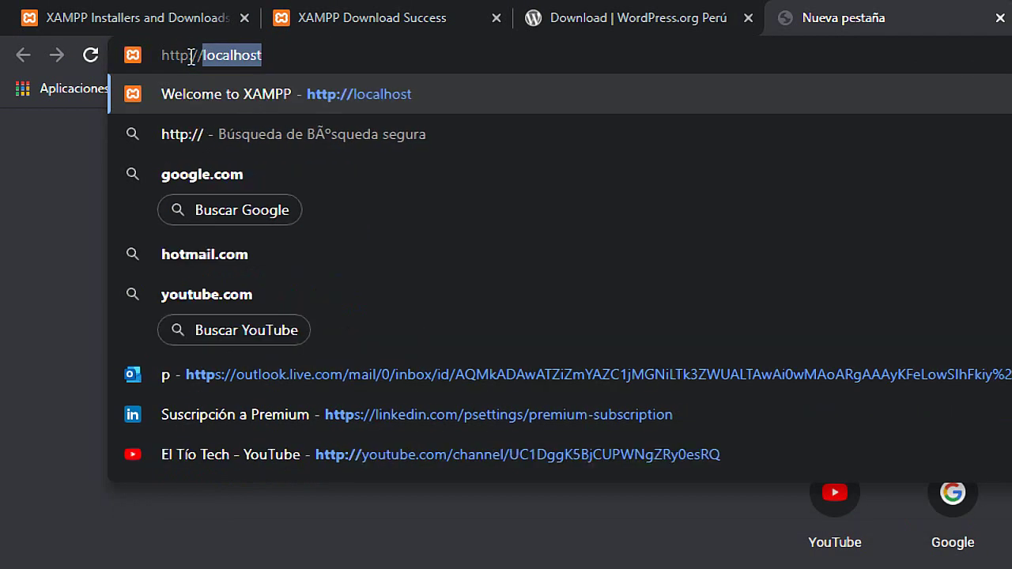
pyautogui.write('localho')
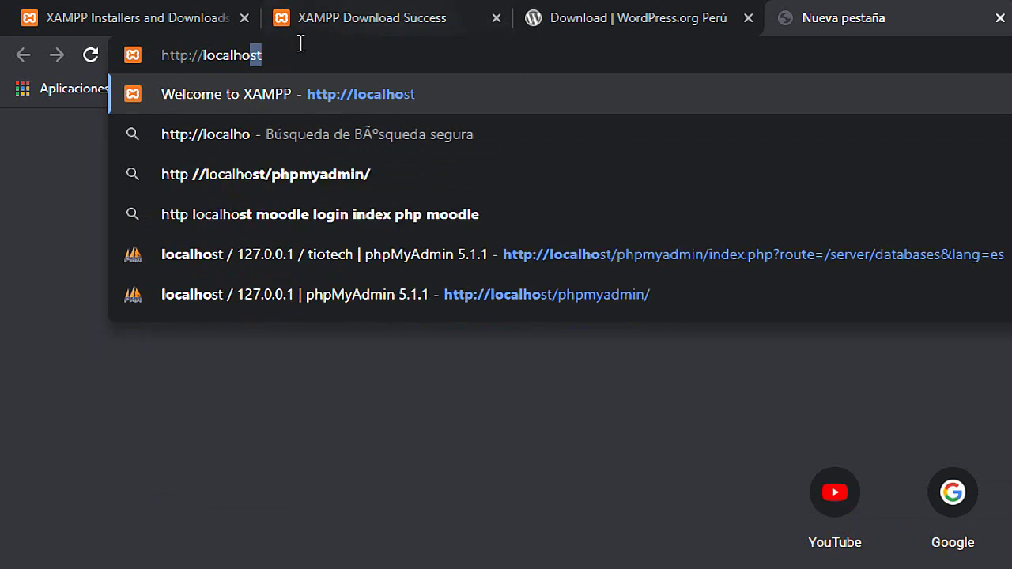
pyautogui.write('st')
pyautogui.tripleClick(258, 59)
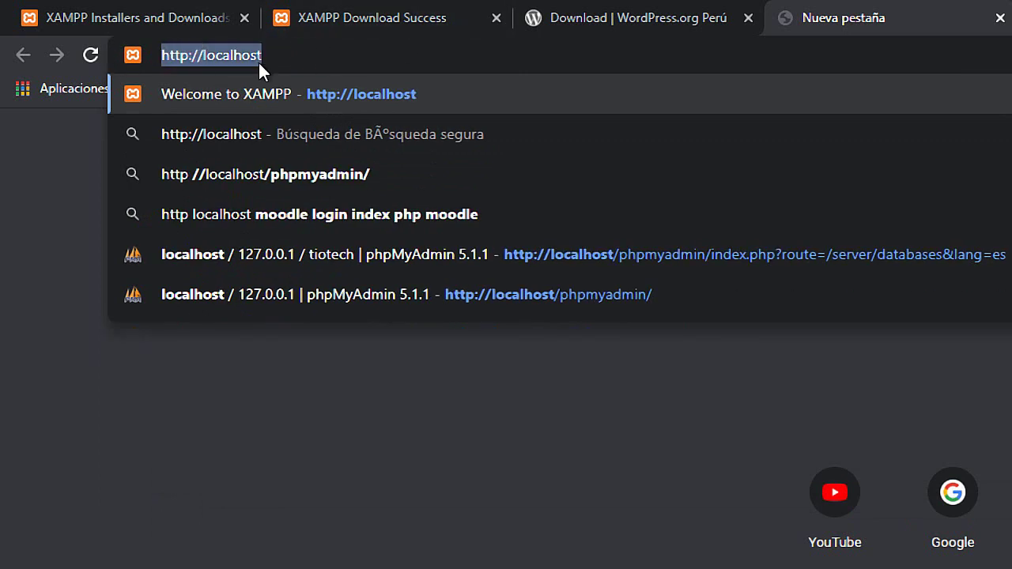
pyautogui.write('localhost')
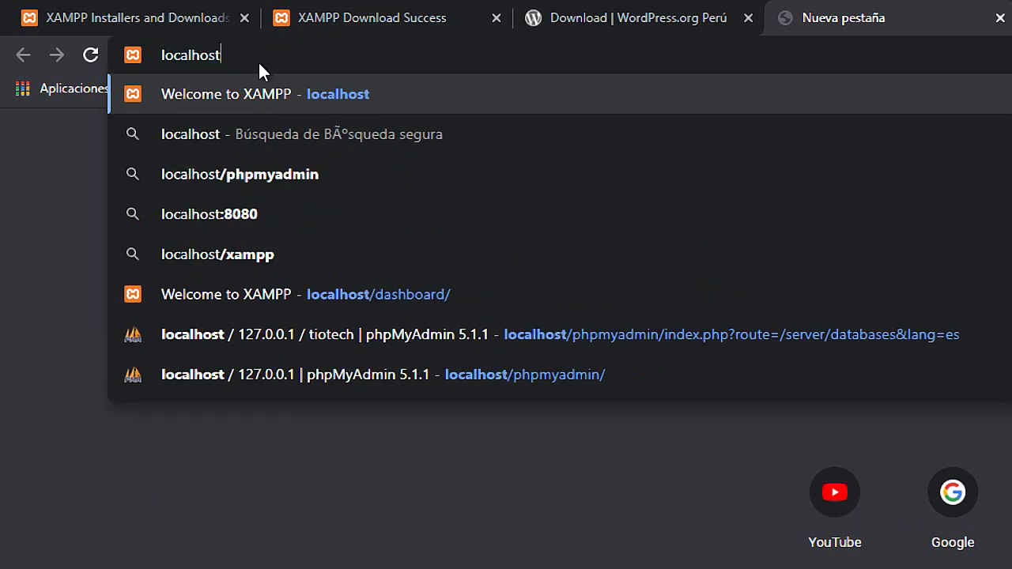
pyautogui.write('/')
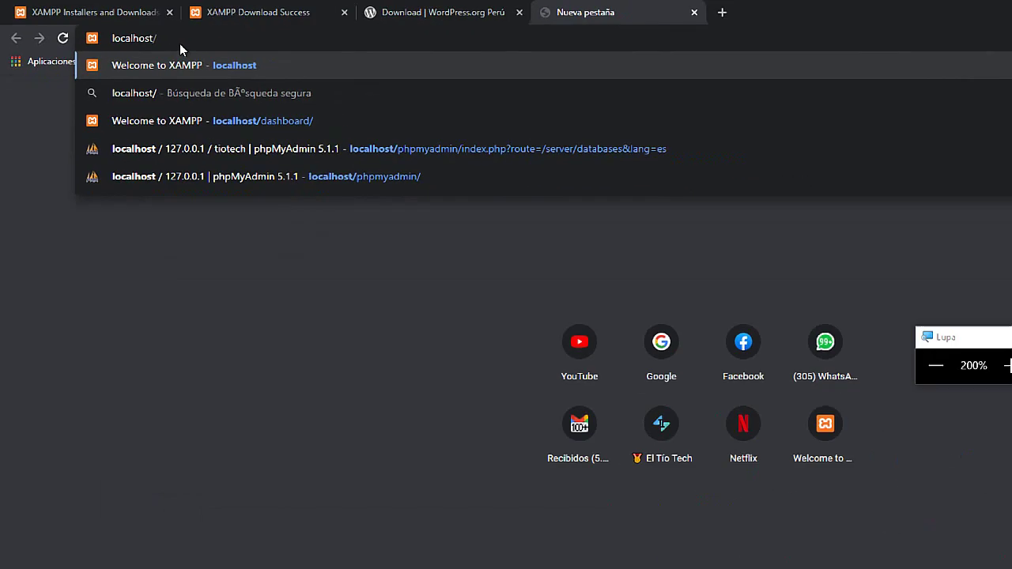
# Confirm the tiotech folder name in htdocs, then load localhost/tiotech
pyautogui.click(375, 558)
pyautogui.click(434, 506)
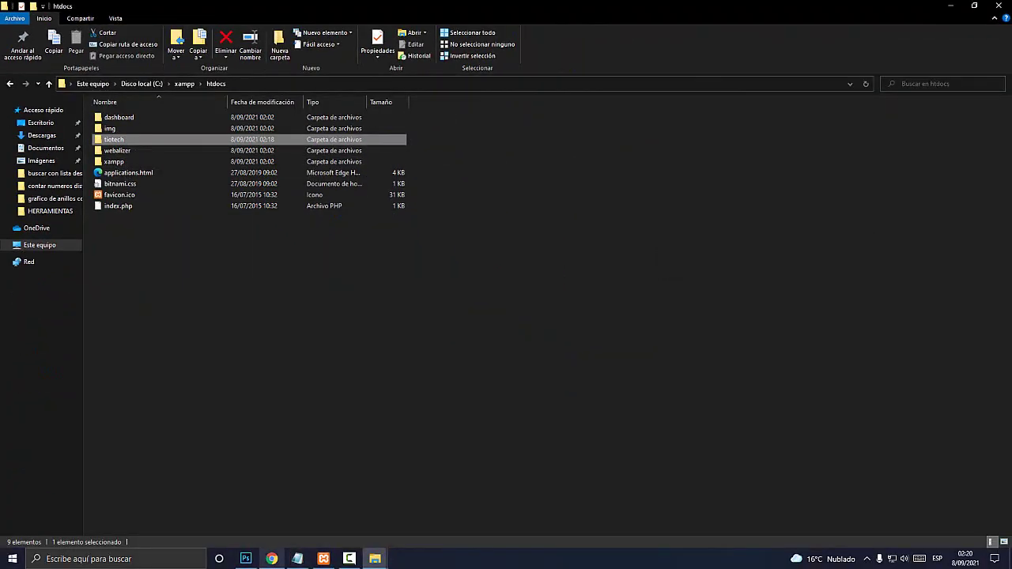
pyautogui.click(271, 559)
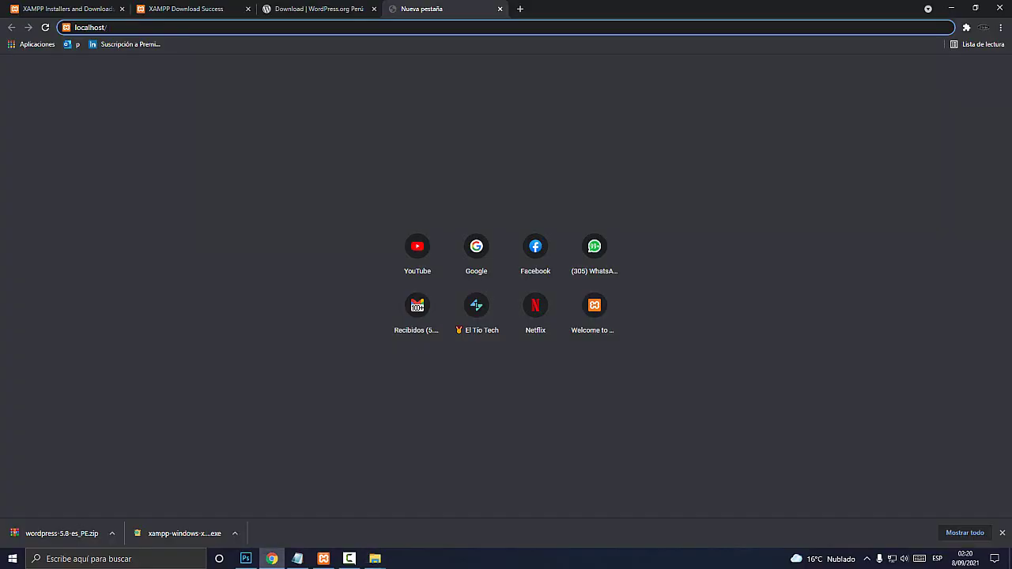
pyautogui.write('tiote')
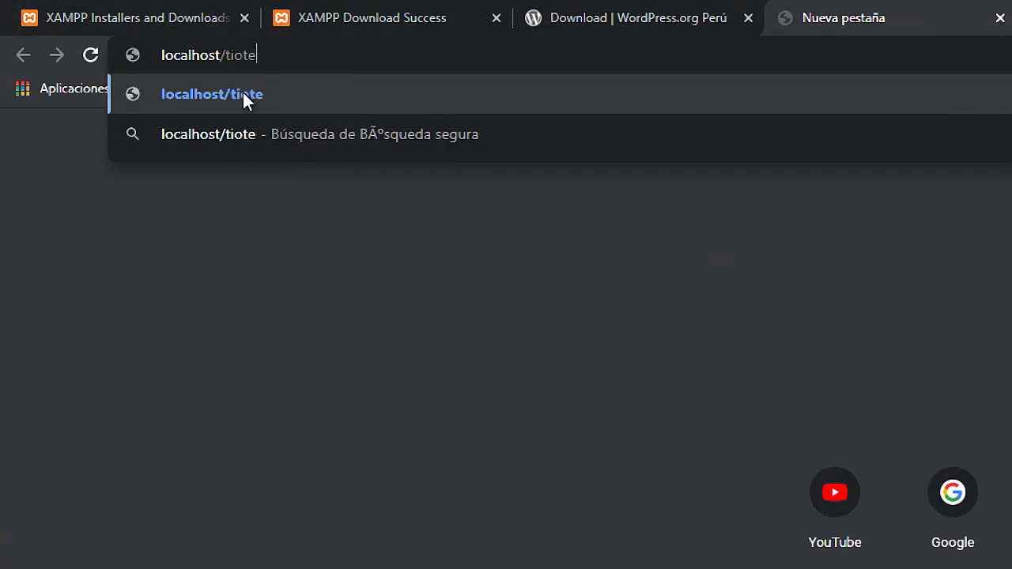
pyautogui.write('ch')
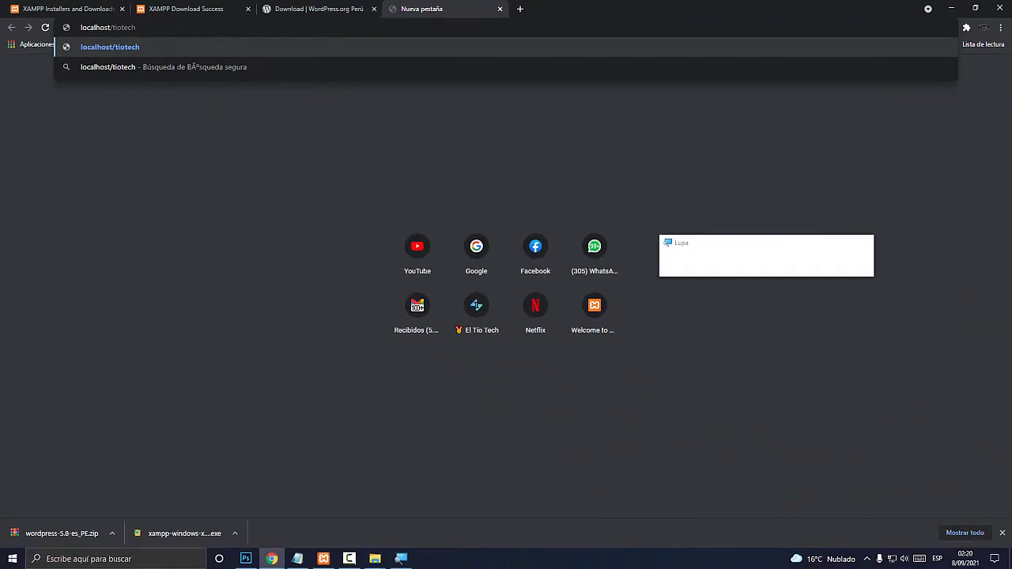
pyautogui.press('Return')
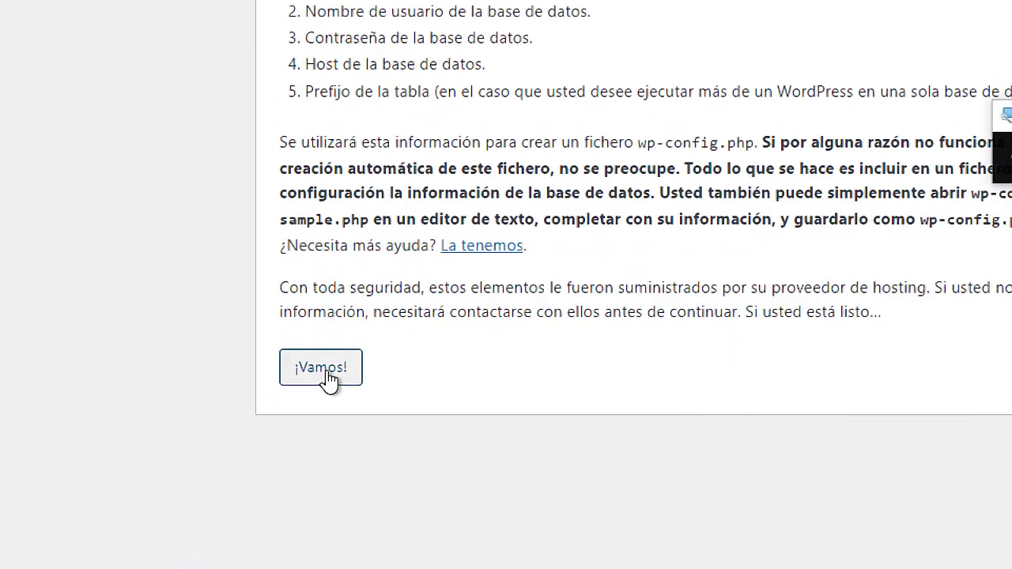
# Start WordPress setup with ¡Vamos!, entering database tiotech, user root and an empty password
pyautogui.click(326, 377)
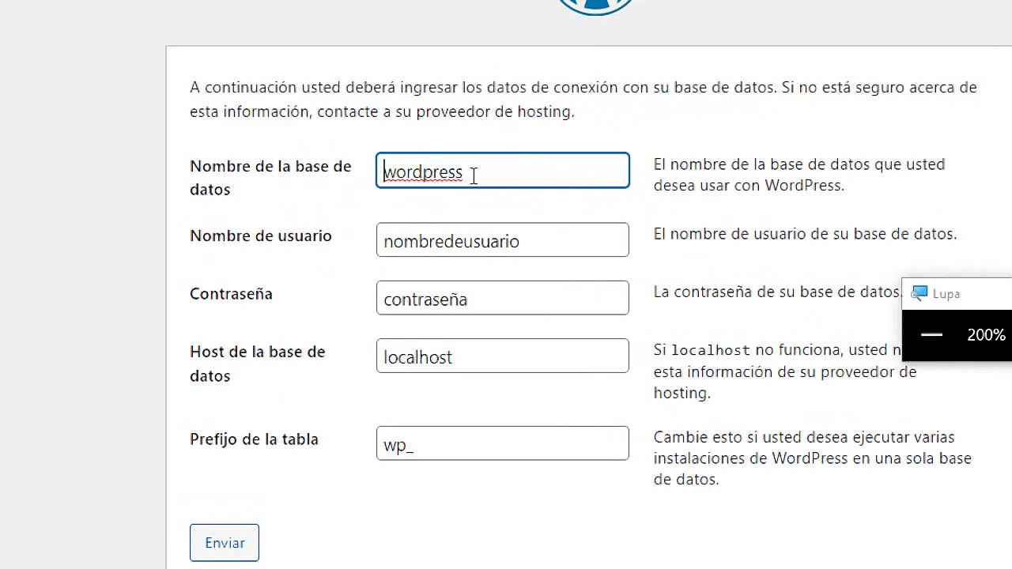
pyautogui.moveTo(444, 182); pyautogui.dragTo(373, 181)
pyautogui.write('t')
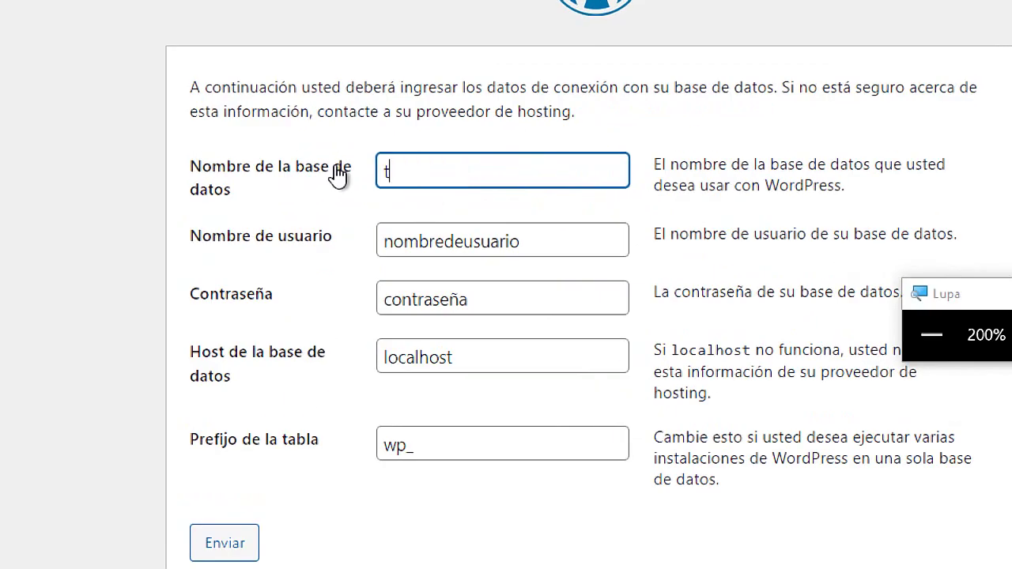
pyautogui.write('iotech')
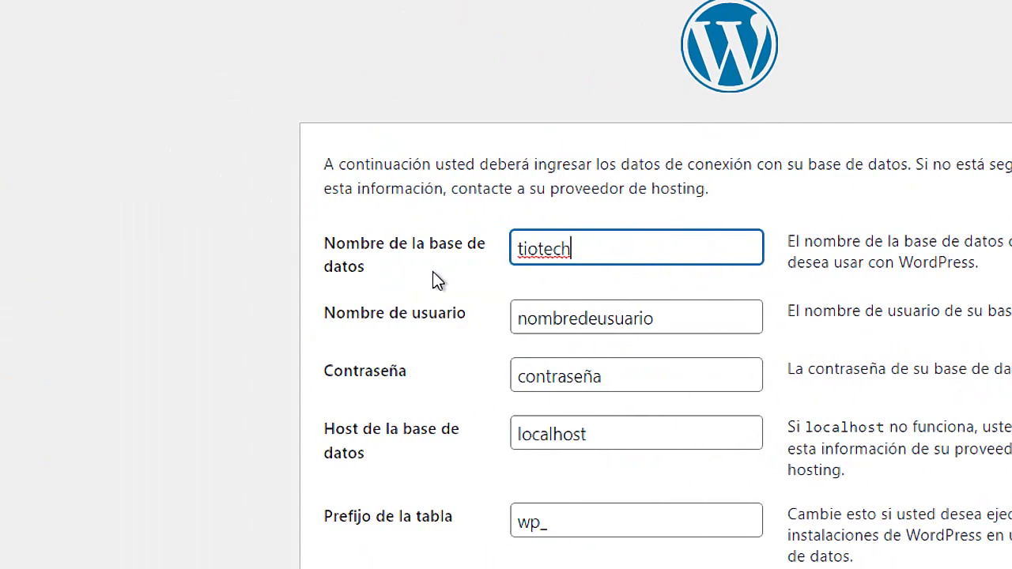
pyautogui.moveTo(675, 318); pyautogui.dragTo(481, 325)
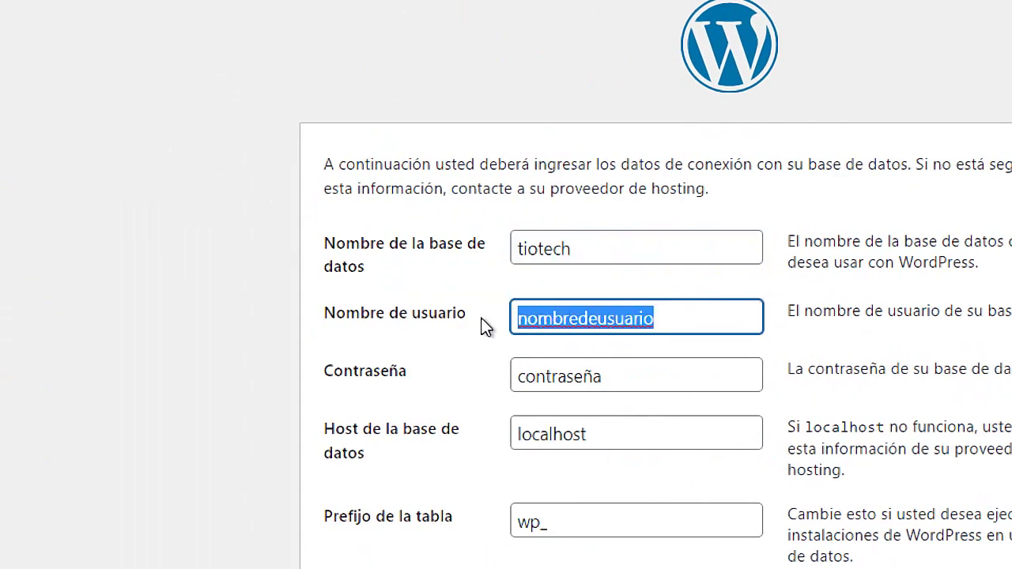
pyautogui.moveTo(583, 253); pyautogui.dragTo(514, 250)
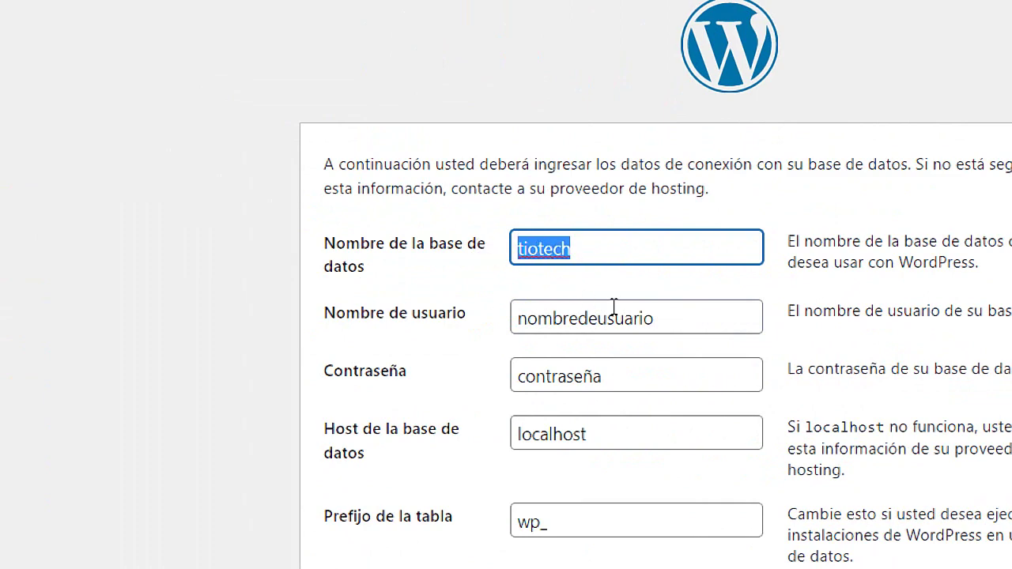
pyautogui.moveTo(651, 319); pyautogui.dragTo(364, 291)
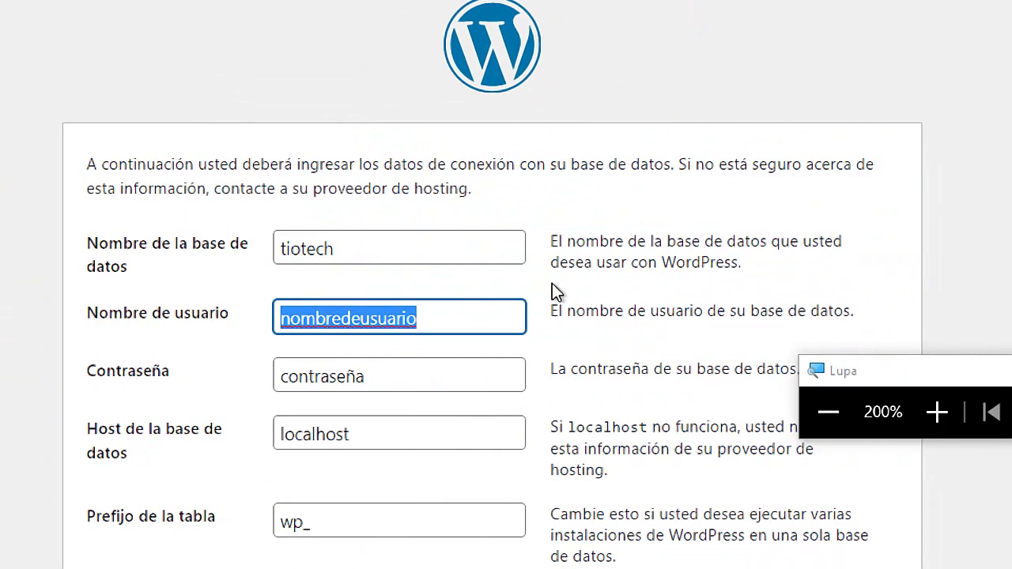
pyautogui.write('root')
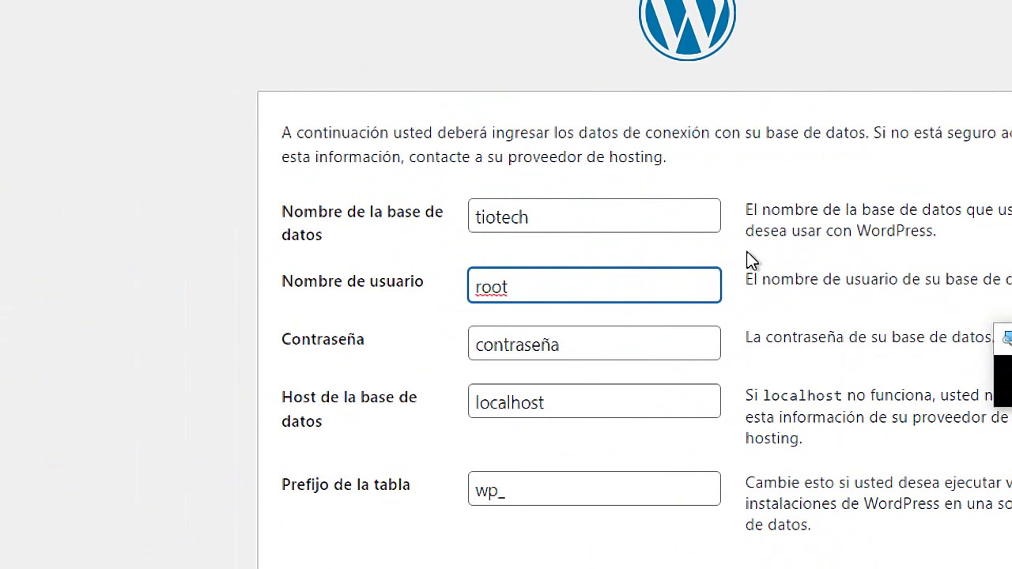
pyautogui.moveTo(571, 350); pyautogui.dragTo(424, 355)
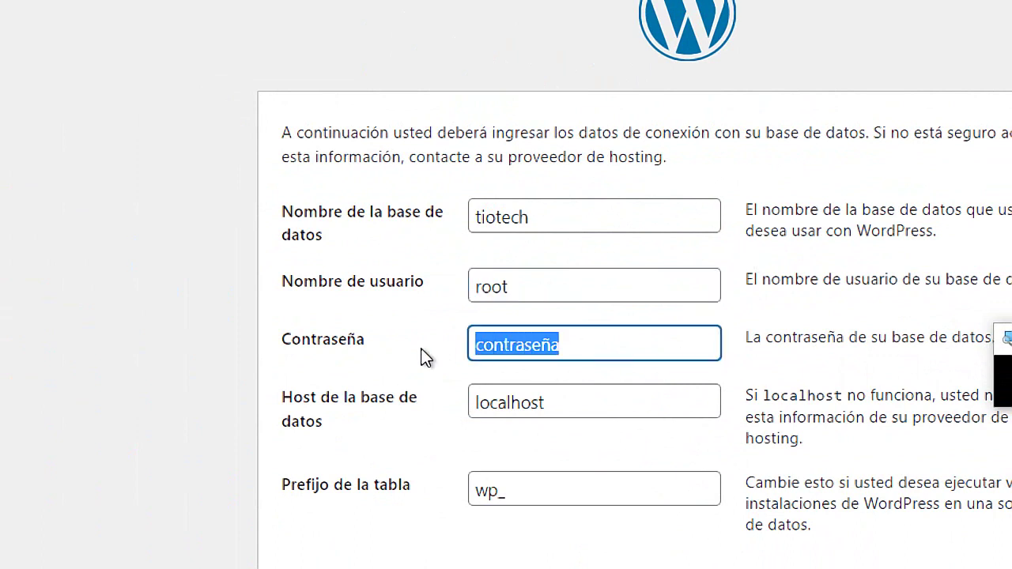
pyautogui.press('BackSpace')
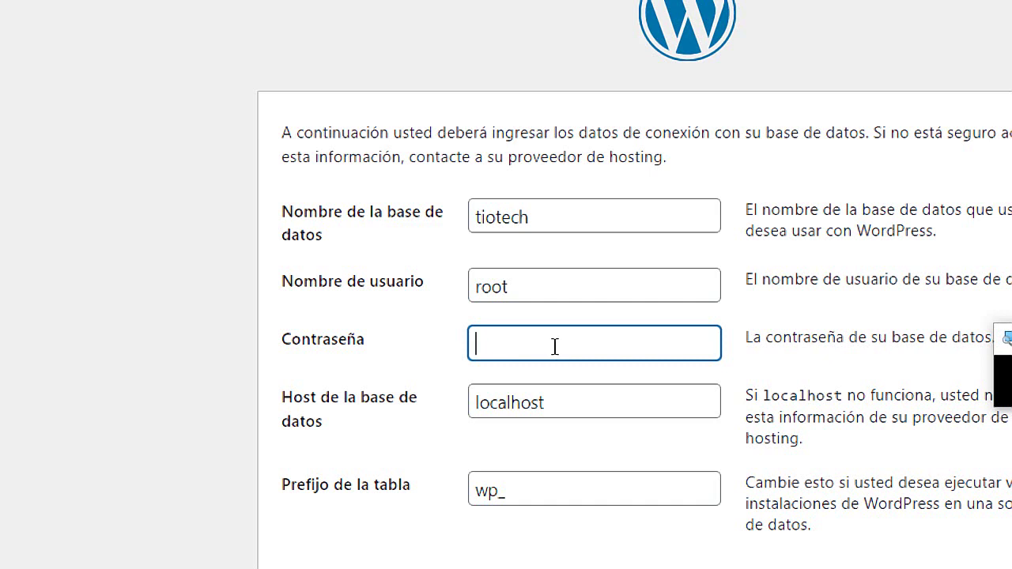
# Keep the database host as localhost and the table prefix as wp_
pyautogui.scroll(-2, 554, 346)
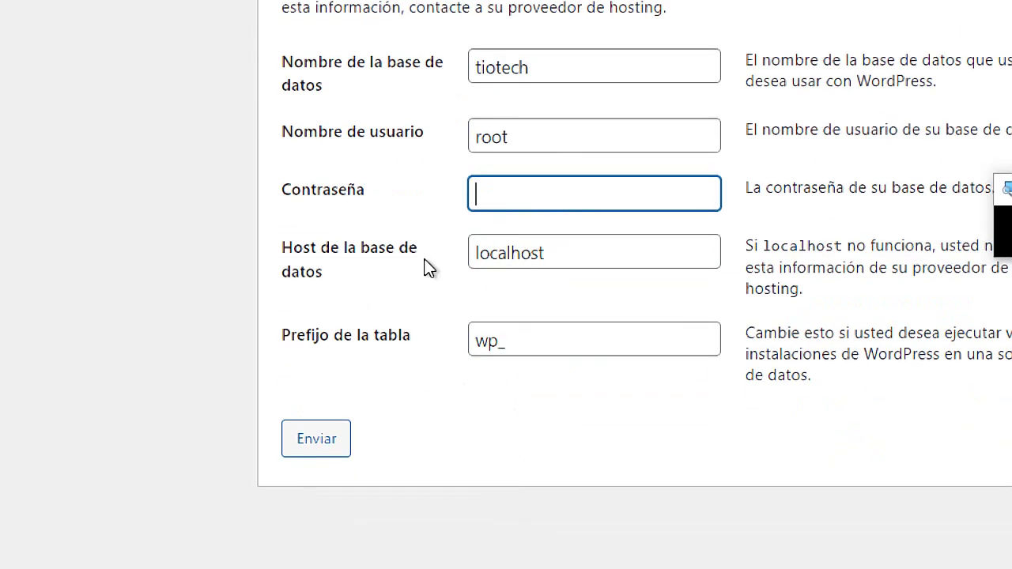
pyautogui.moveTo(553, 253); pyautogui.dragTo(474, 251)
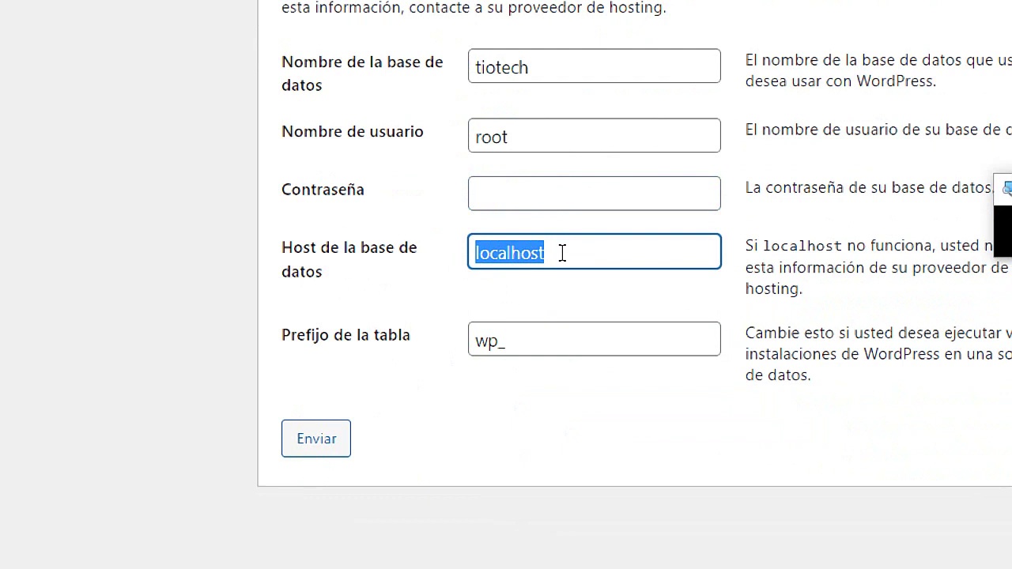
pyautogui.click(496, 341)
pyautogui.moveTo(498, 340); pyautogui.dragTo(464, 350)
pyautogui.click(490, 345)
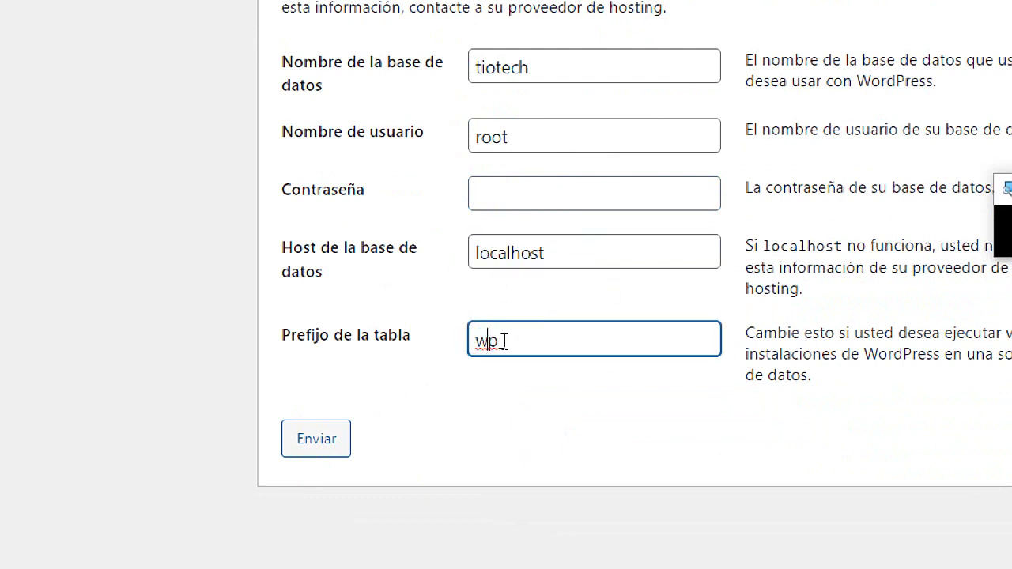
pyautogui.click(522, 339)
pyautogui.moveTo(502, 342); pyautogui.dragTo(474, 343)
pyautogui.click(512, 348)
pyautogui.click(544, 253)
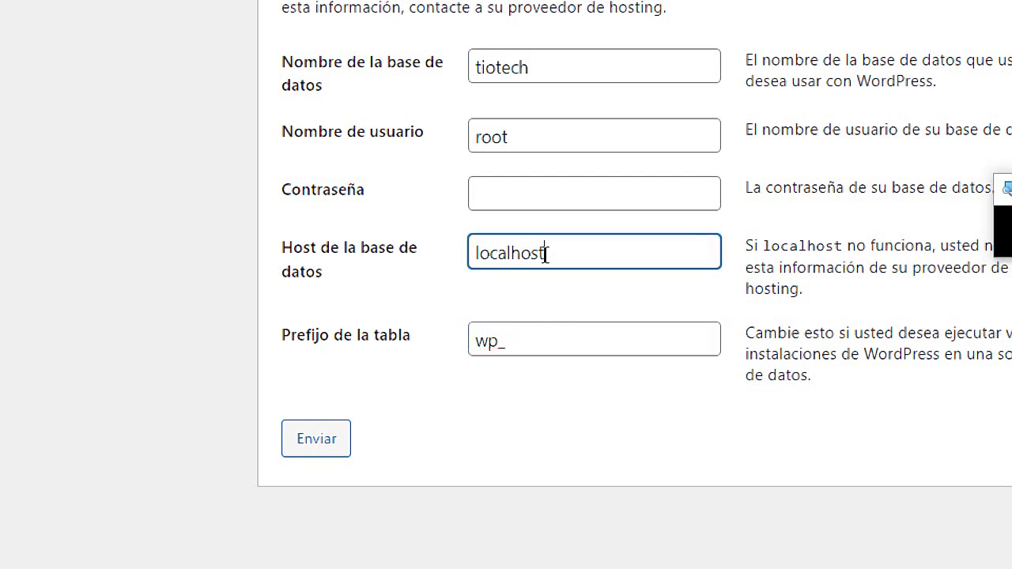
pyautogui.doubleClick(487, 341)
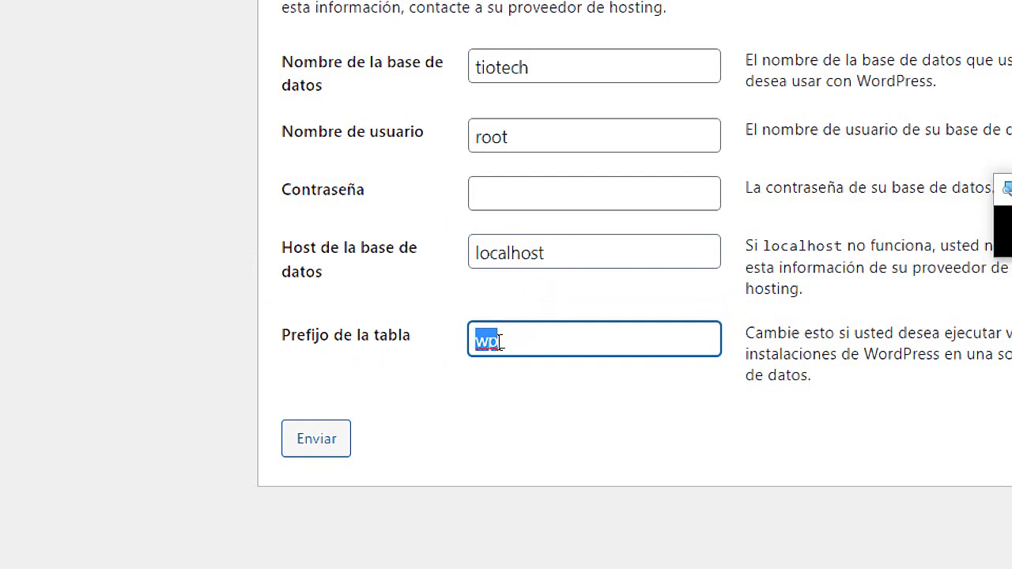
pyautogui.click(499, 341)
pyautogui.moveTo(499, 336); pyautogui.dragTo(455, 341)
pyautogui.moveTo(542, 340); pyautogui.dragTo(432, 346)
# Recheck the tiotech database name, then switch back to the Notepad plan
pyautogui.scroll(1, 492, 27)
pyautogui.moveTo(535, 131); pyautogui.dragTo(463, 144)
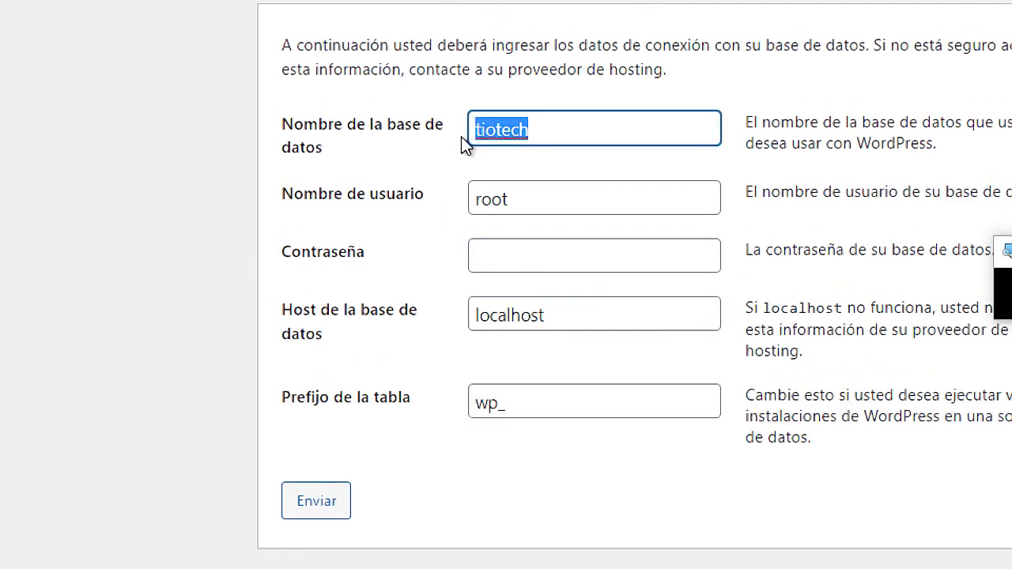
pyautogui.click(551, 135)
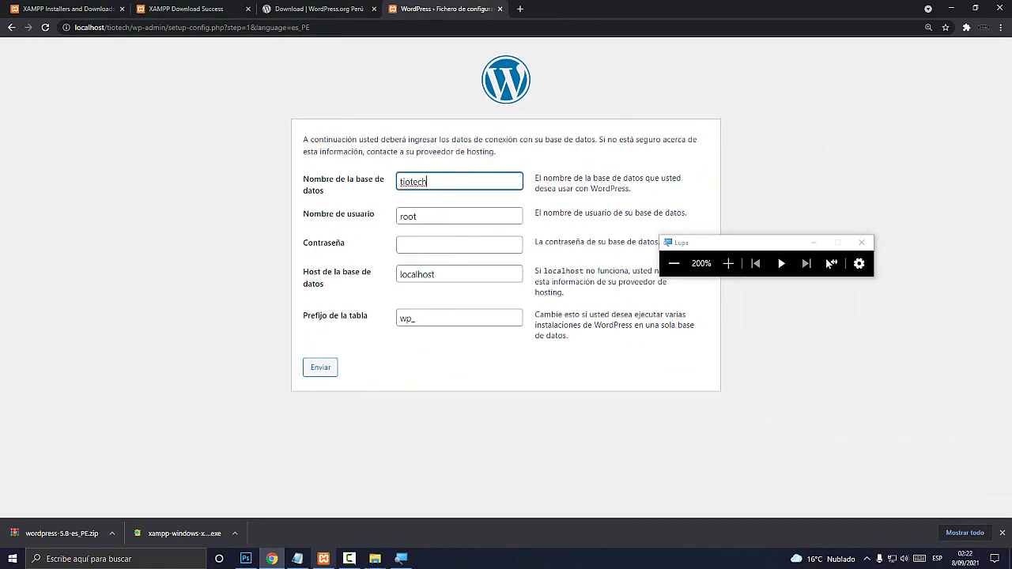
pyautogui.hotkey('alt', 'Tab')
# Clear the old Notepad notes and write the database name line 'BD: tiotech'
pyautogui.click(676, 381)
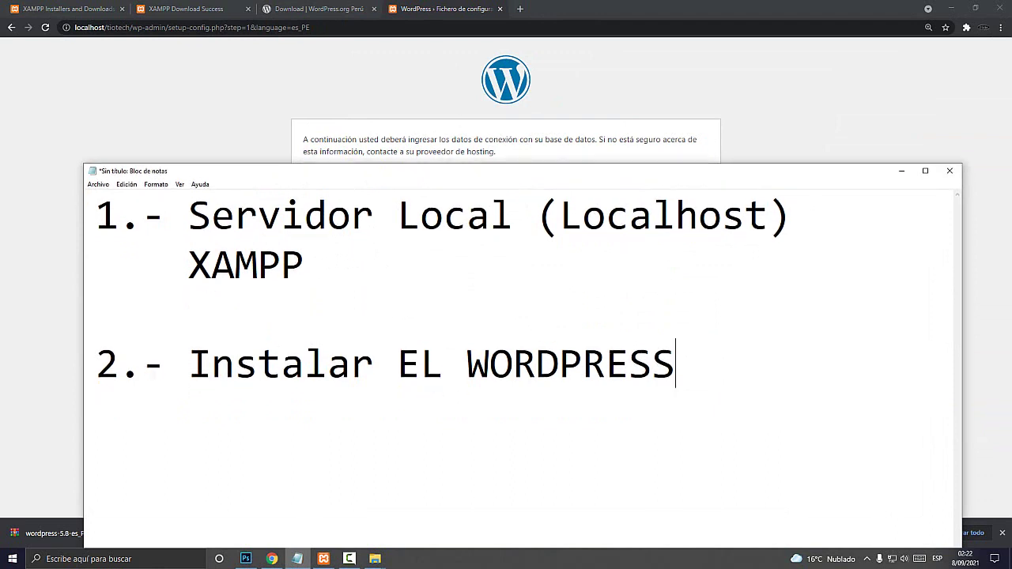
pyautogui.hotkey('ctrl', 'a')
pyautogui.press('BackSpace')
pyautogui.write('VBas')
pyautogui.press('BackSpace')
pyautogui.press('BackSpace')
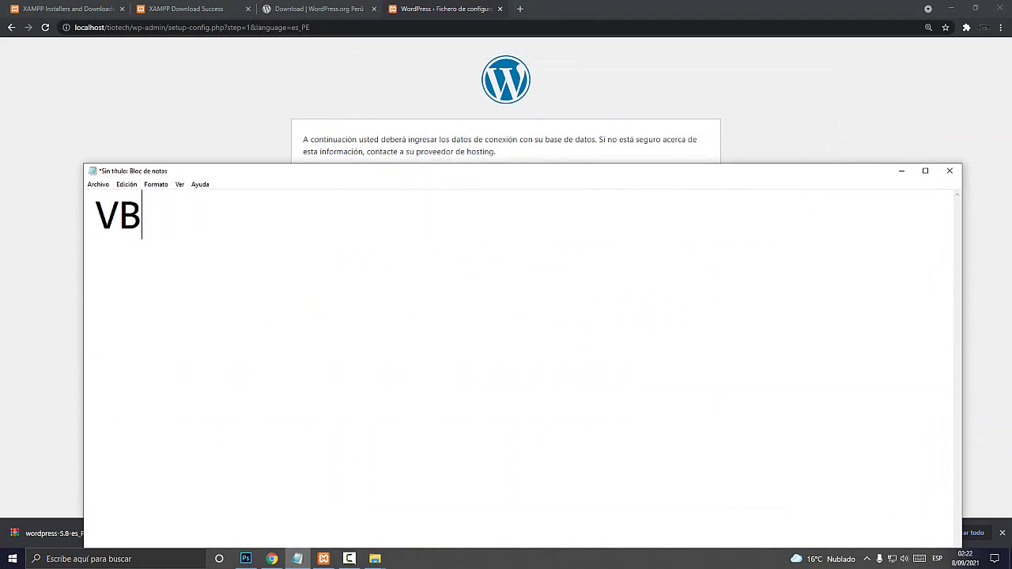
pyautogui.press('BackSpace')
pyautogui.press('BackSpace')
pyautogui.write('BD:')
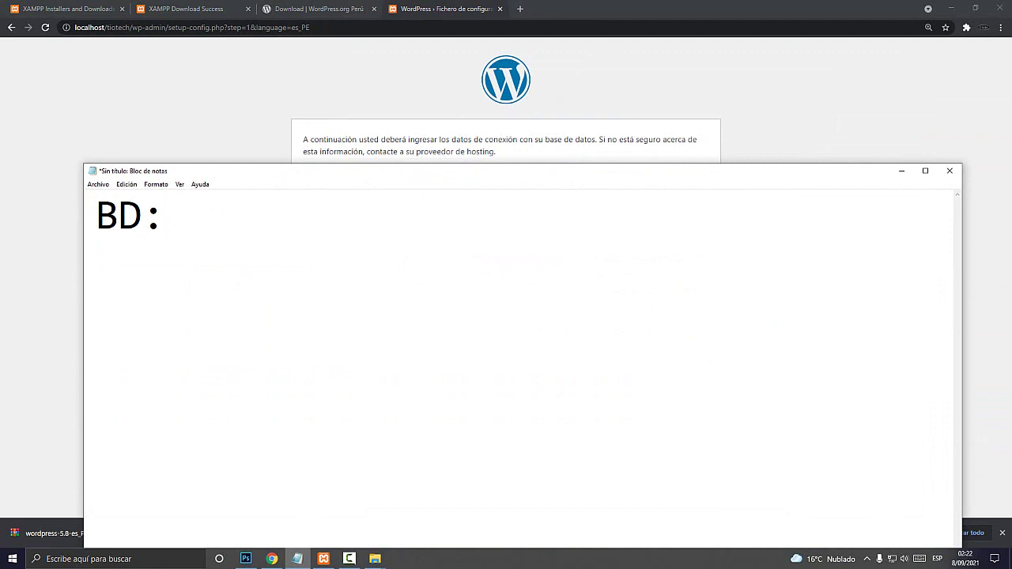
pyautogui.moveTo(329, 168); pyautogui.dragTo(334, 249)
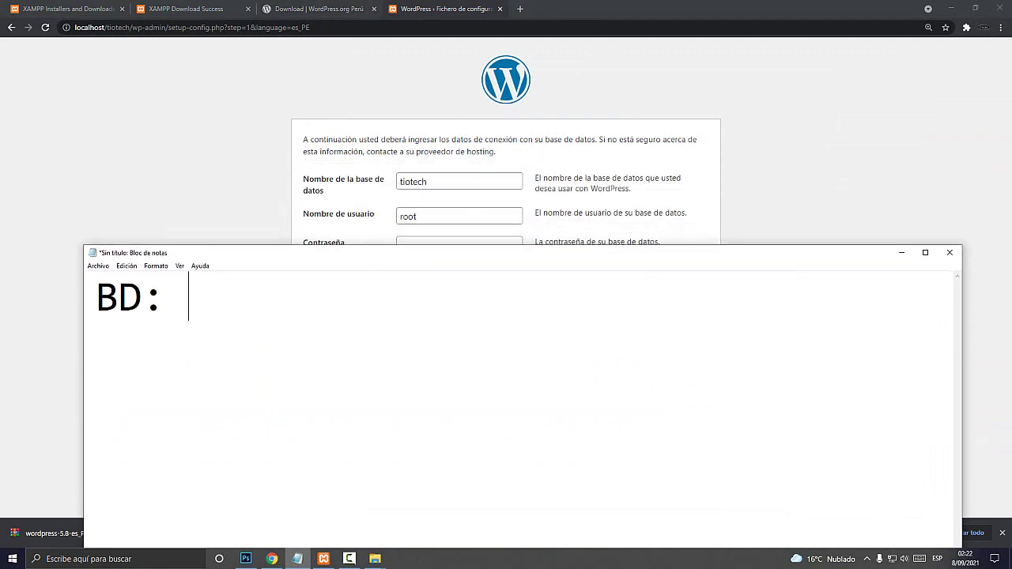
pyautogui.write('tiotech')
pyautogui.press('Return')
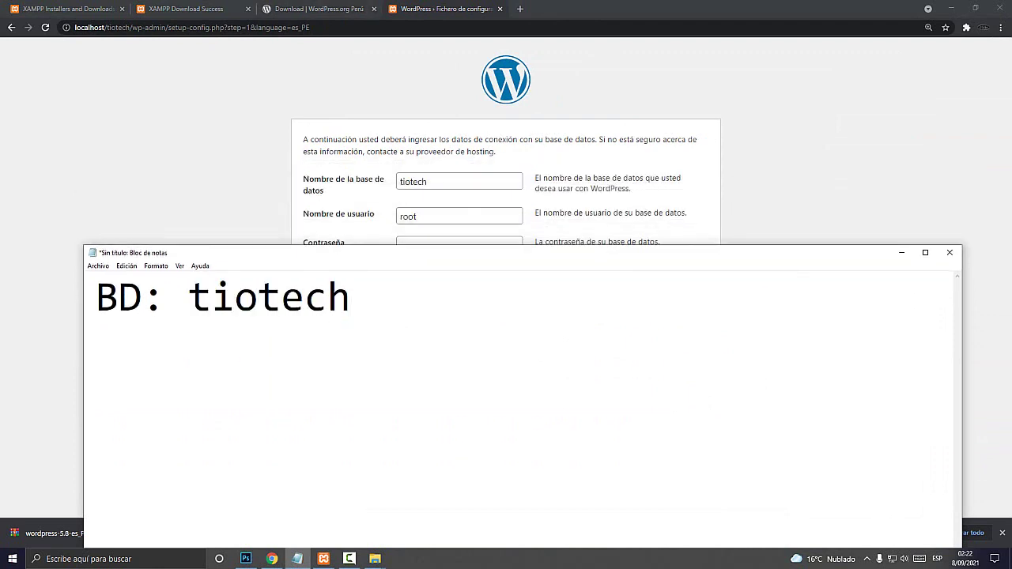
# Add 'usuario BD: root' and an empty 'Pass BD:' line to the notes
pyautogui.write('usua')
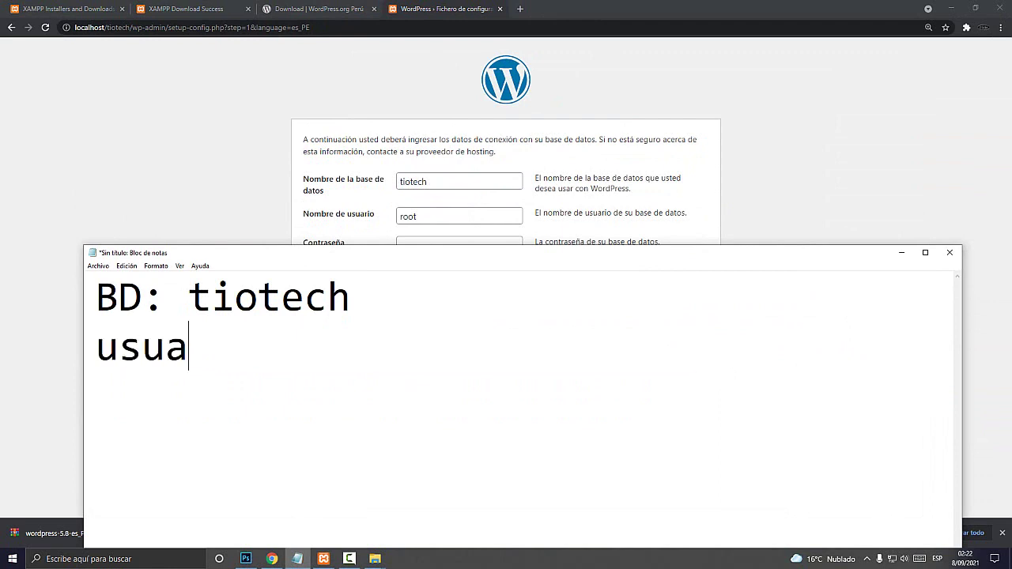
pyautogui.write('rio BV')
pyautogui.press('BackSpace')
pyautogui.write('D: ')
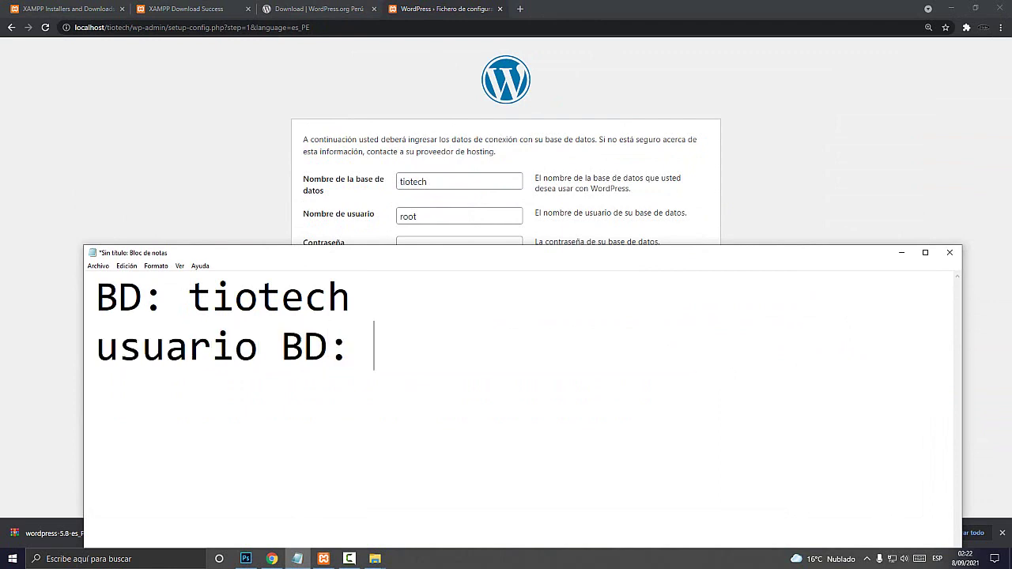
pyautogui.write('root')
pyautogui.press('Return')
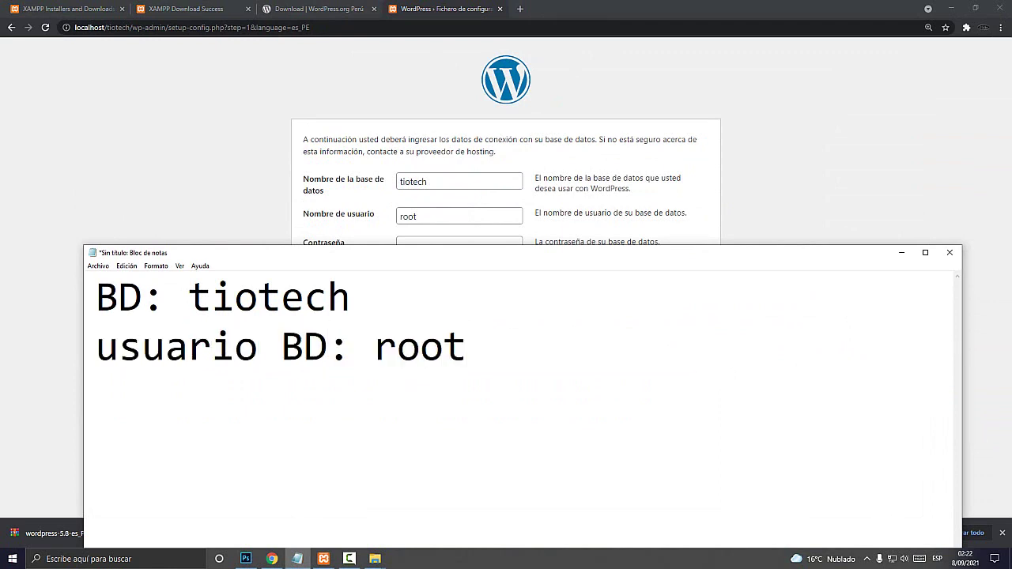
pyautogui.write('Pass BVD')
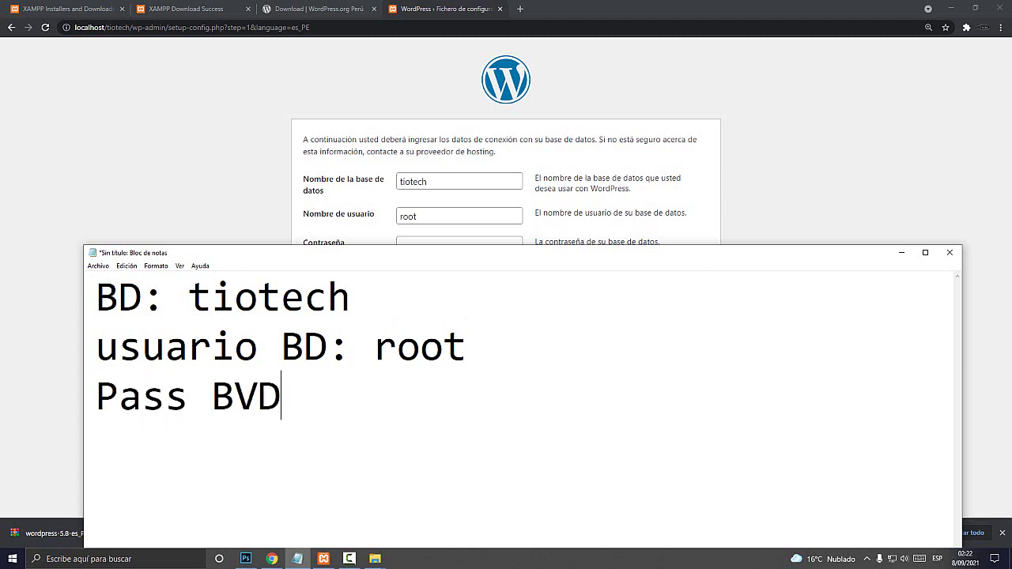
pyautogui.press('BackSpace')
pyautogui.press('BackSpace')
pyautogui.write('D:')
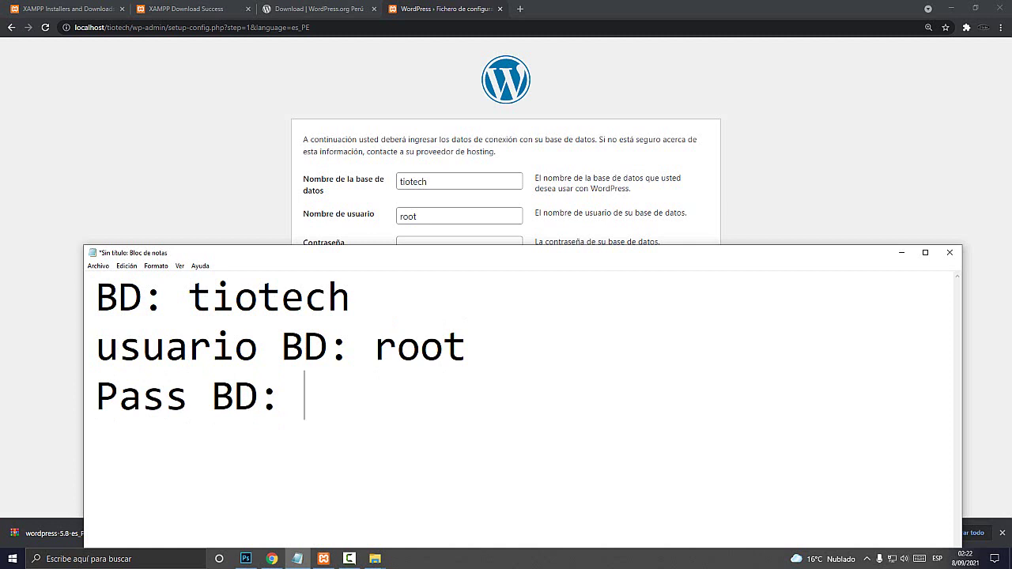
pyautogui.hotkey('alt', 'Tab')
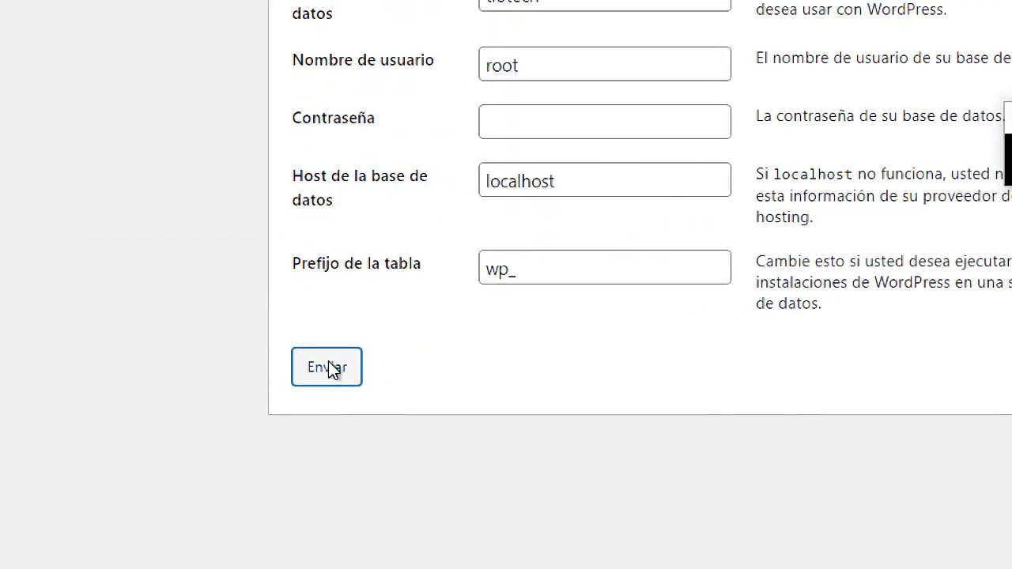
# Submit the database connection details and run the WordPress installation
pyautogui.click(329, 369)
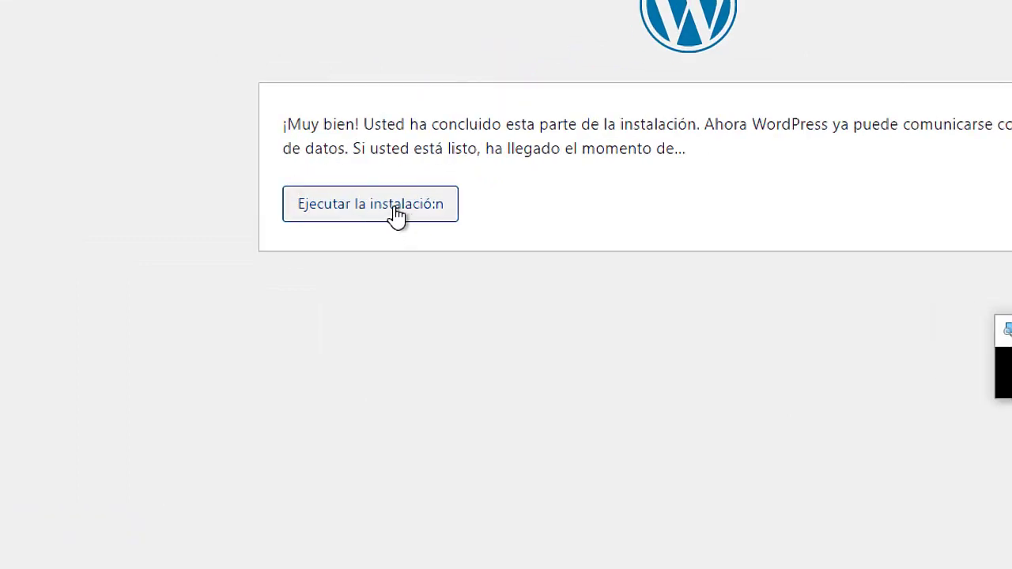
pyautogui.press('super')
pyautogui.press('Escape')
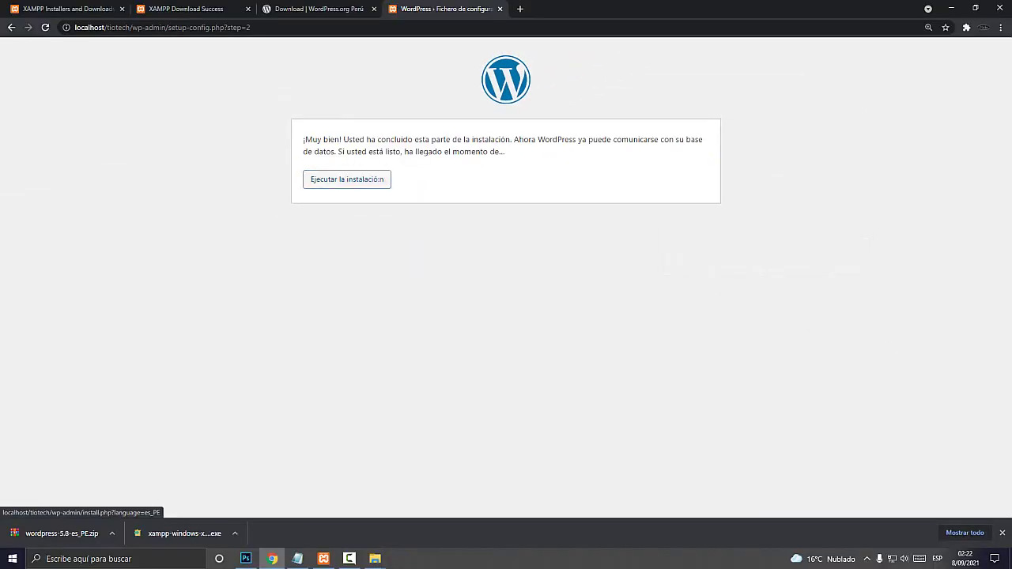
pyautogui.click(379, 179)
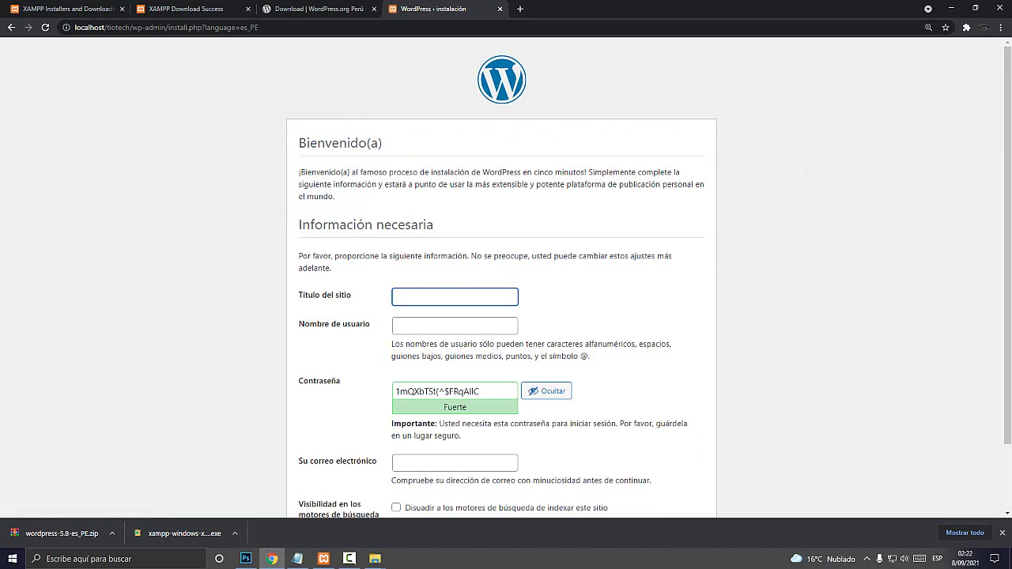
pyautogui.click(1002, 533)
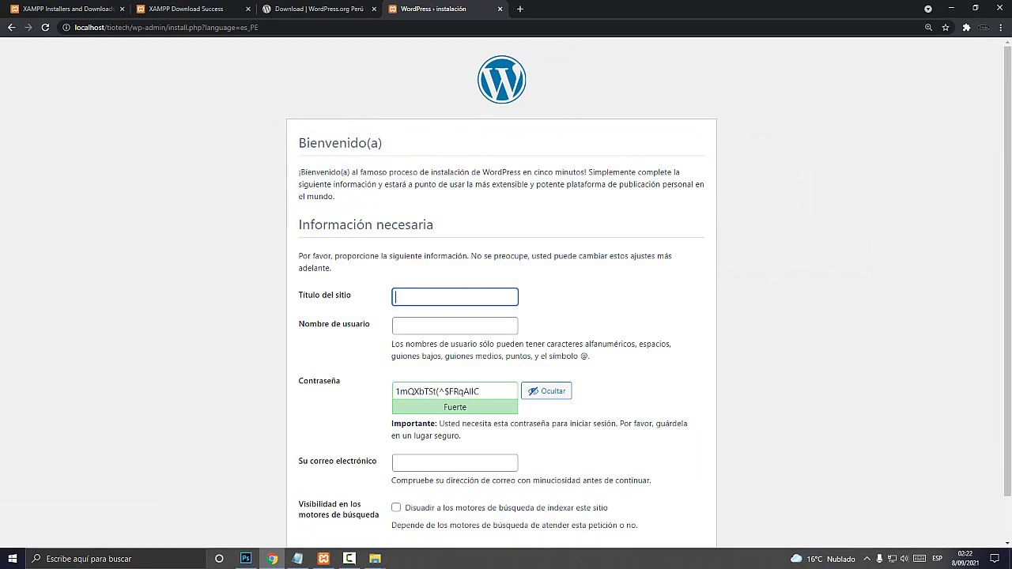
# Enter 'Tutoriales del el tío tech' as the site title
pyautogui.scroll(-1, 506, 316)
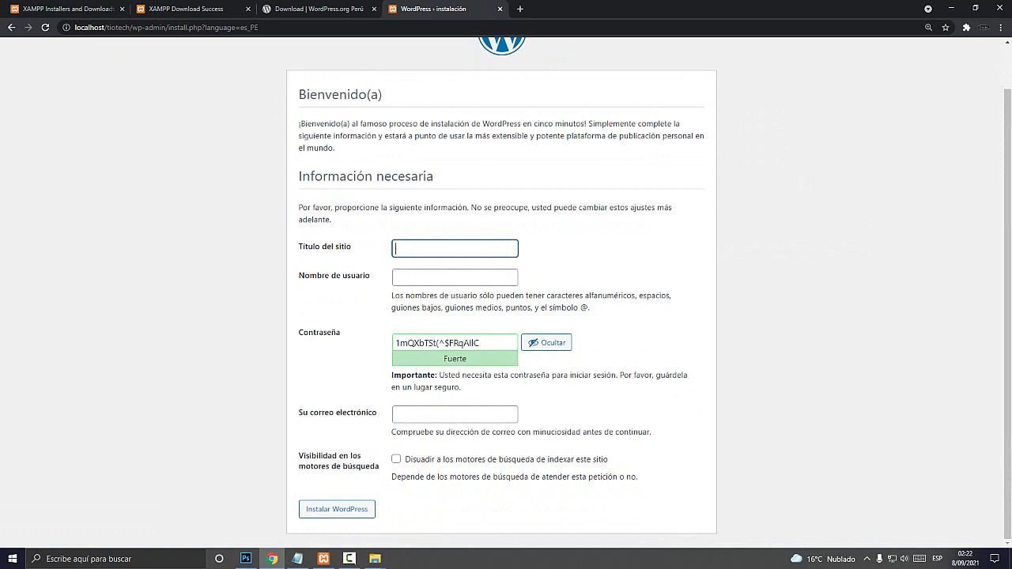
pyautogui.press('super+plus')
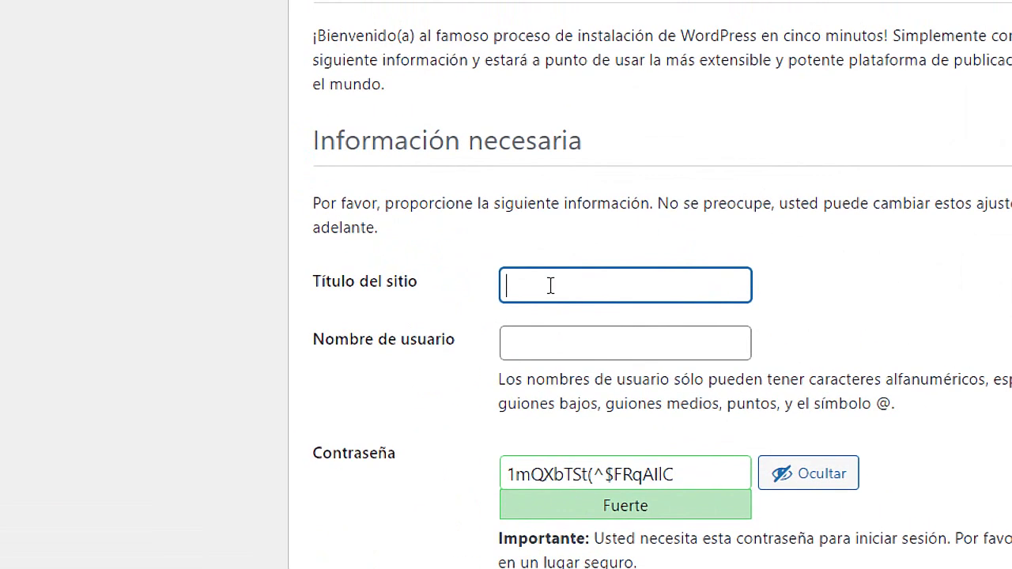
pyautogui.write('Turo')
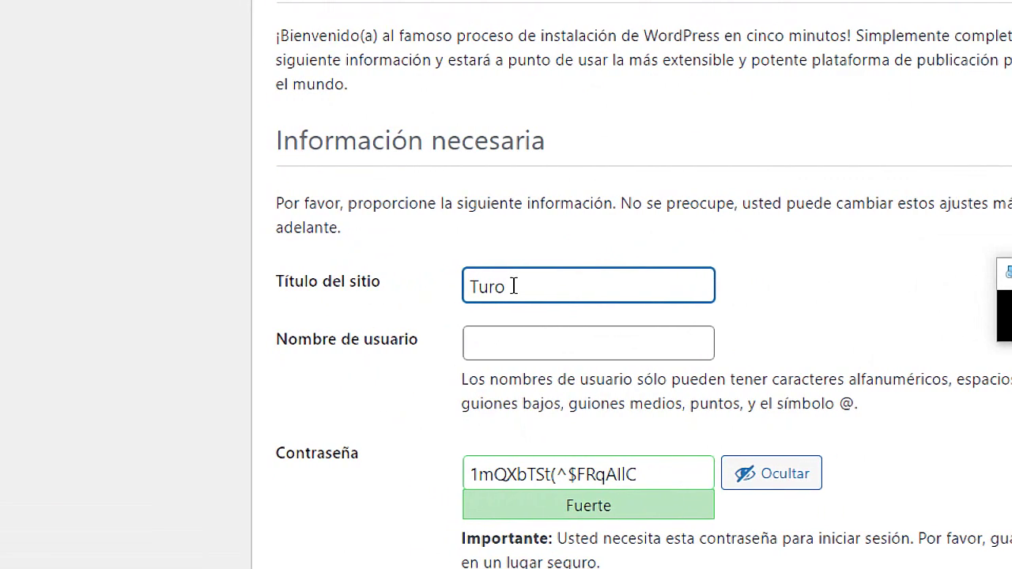
pyautogui.press('BackSpace')
pyautogui.write('oriales del ')
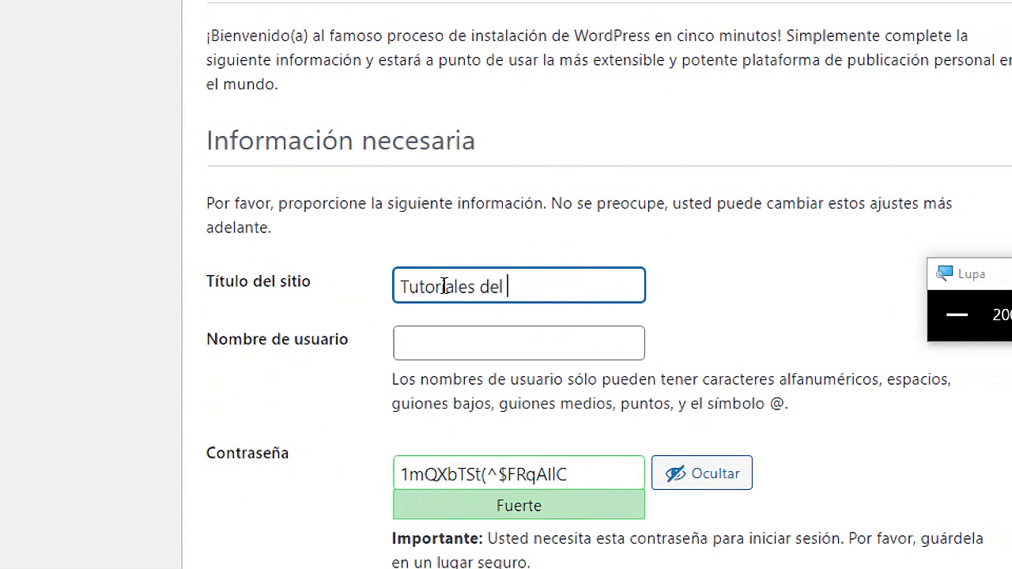
pyautogui.write('el tío tech')
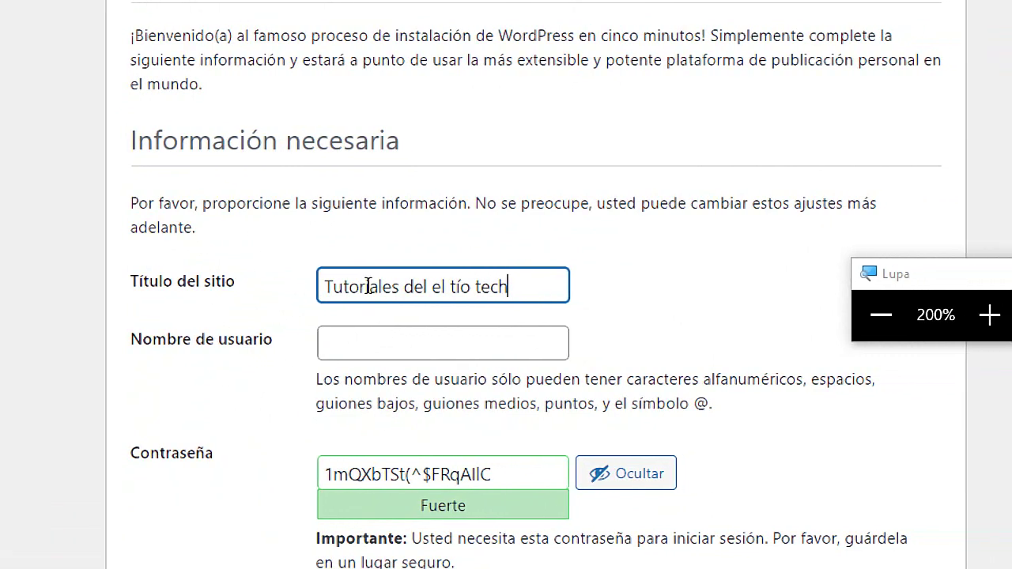
pyautogui.click(370, 341)
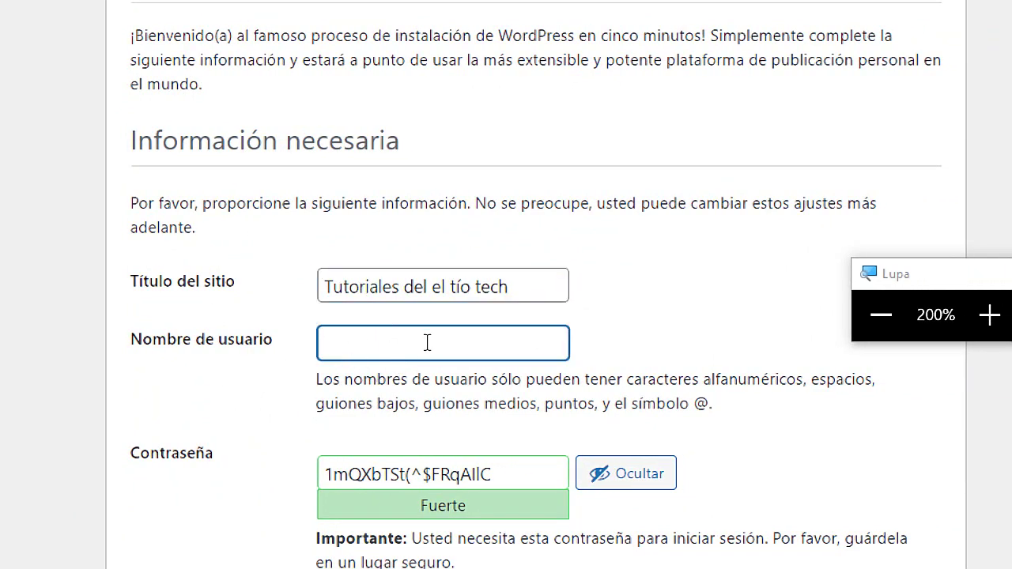
pyautogui.press('super+Escape')
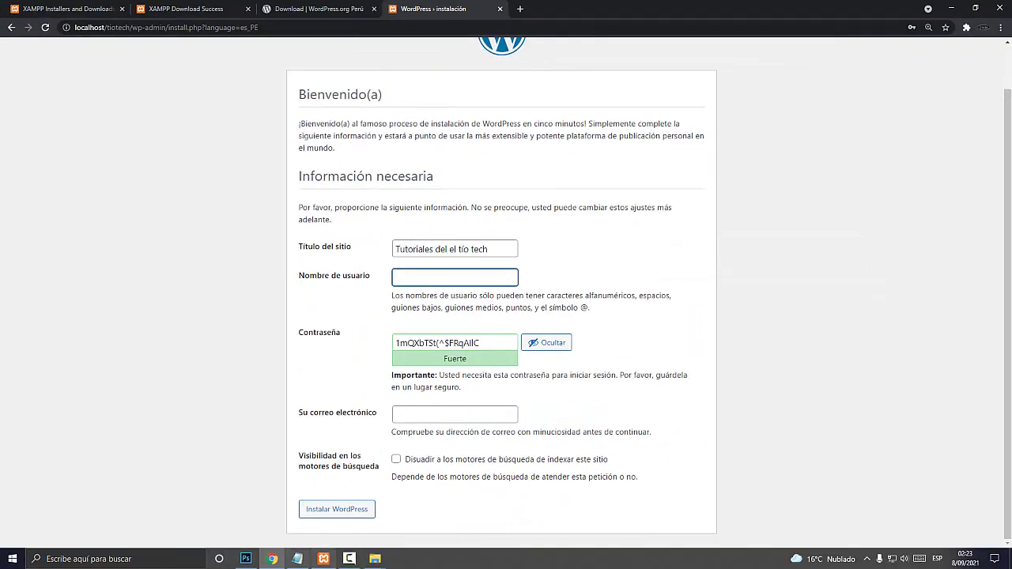
pyautogui.click(297, 559)
# Add an underscore separator line and a 'USUARIO WP:' label to the notes
pyautogui.moveTo(341, 256); pyautogui.dragTo(364, 122)
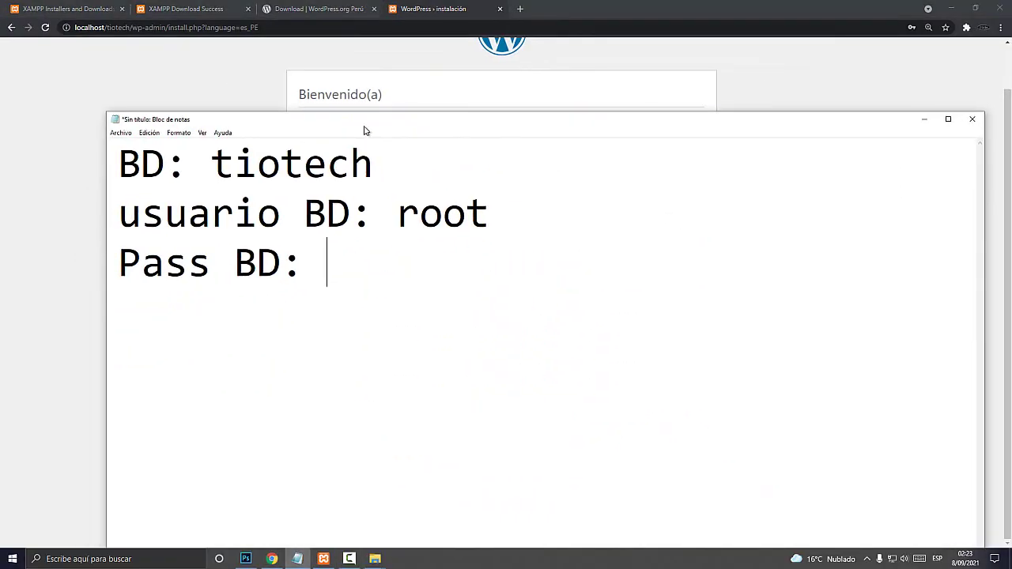
pyautogui.write('_____________________')
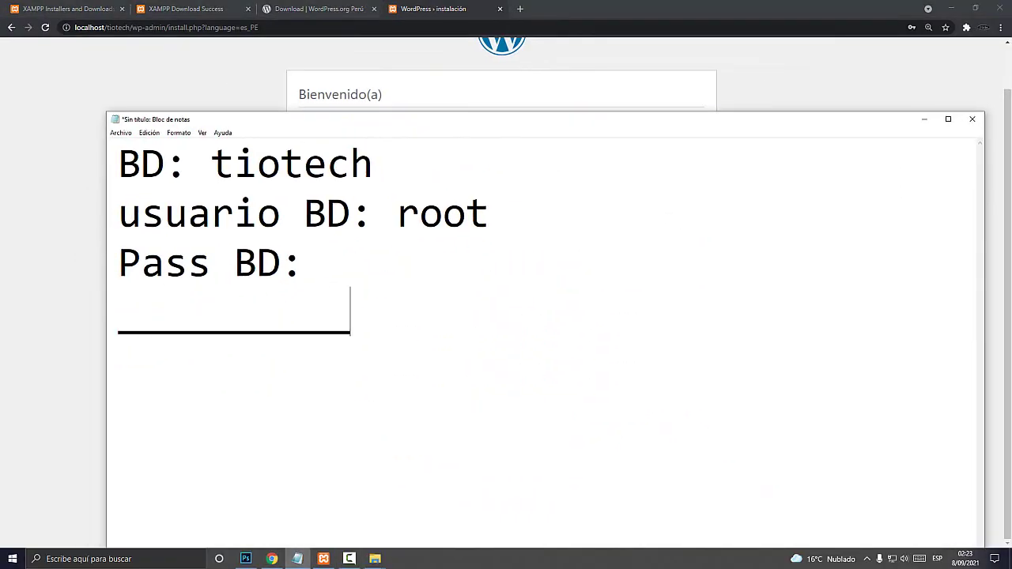
pyautogui.press('Return')
pyautogui.press('Return')
pyautogui.write('US')
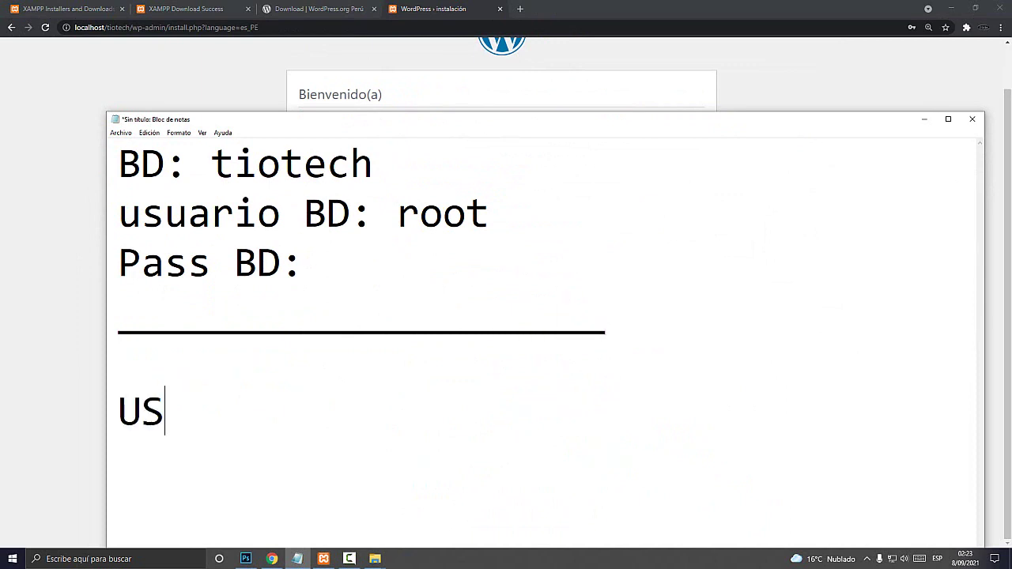
pyautogui.write('UARIO WP')
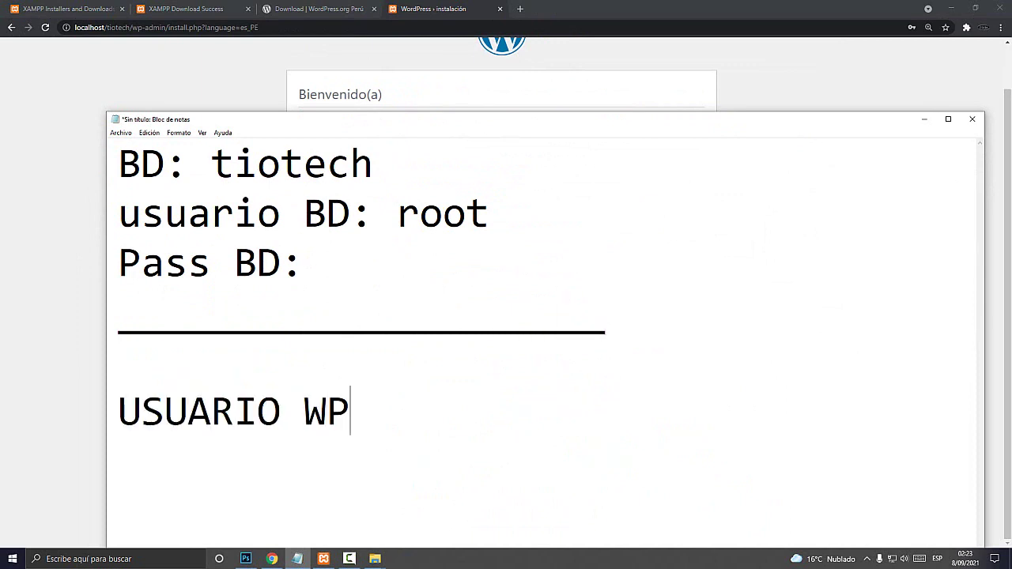
pyautogui.write(':')
# Enter the chosen username in the install form and record it in the notes
pyautogui.hotkey('alt', 'Tab')
pyautogui.click(455, 277)
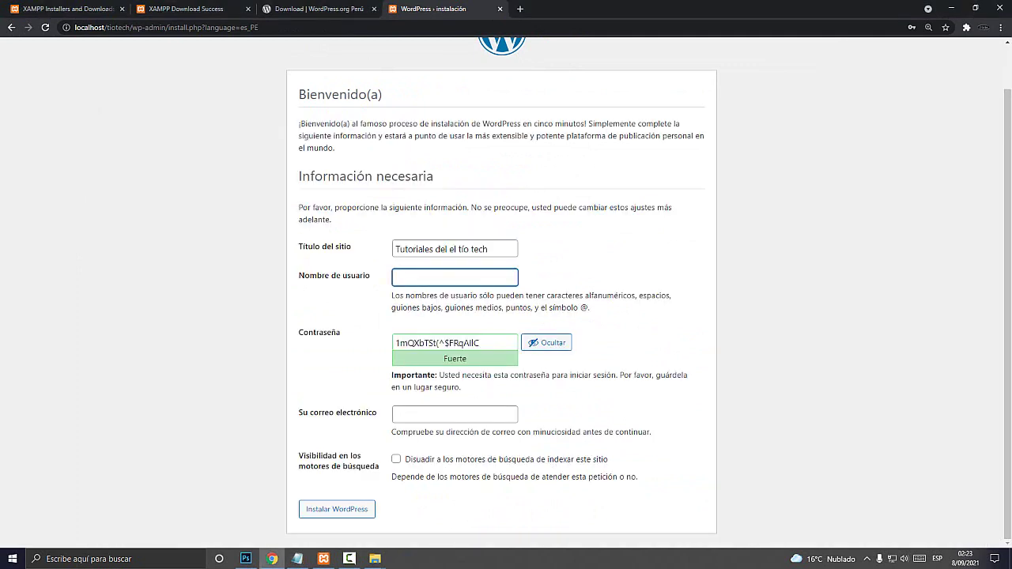
pyautogui.write('luis')
pyautogui.hotkey('alt', 'Tab')
pyautogui.write('luis')
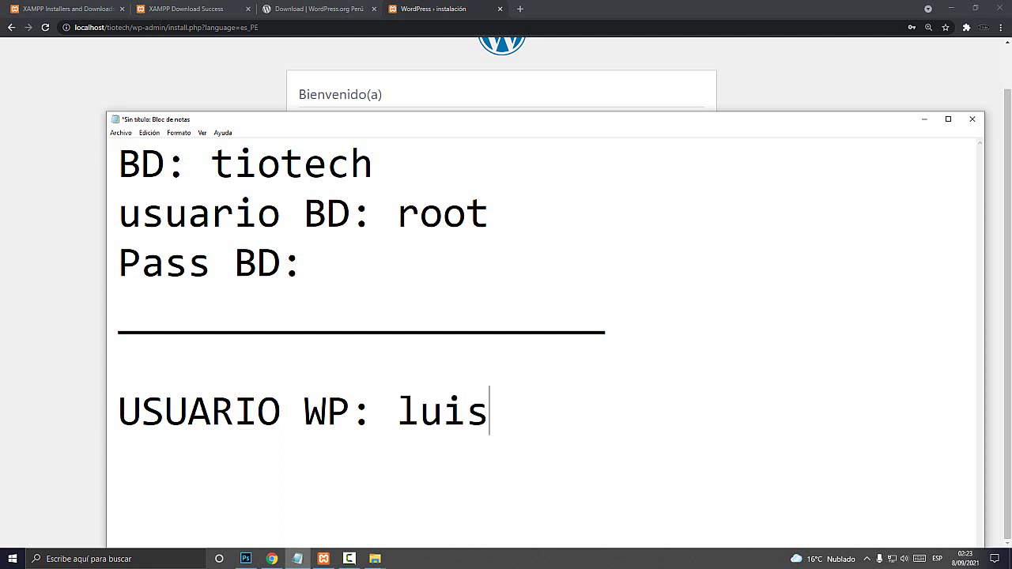
pyautogui.hotkey('shift', 'Home')
pyautogui.hotkey('alt', 'Tab')
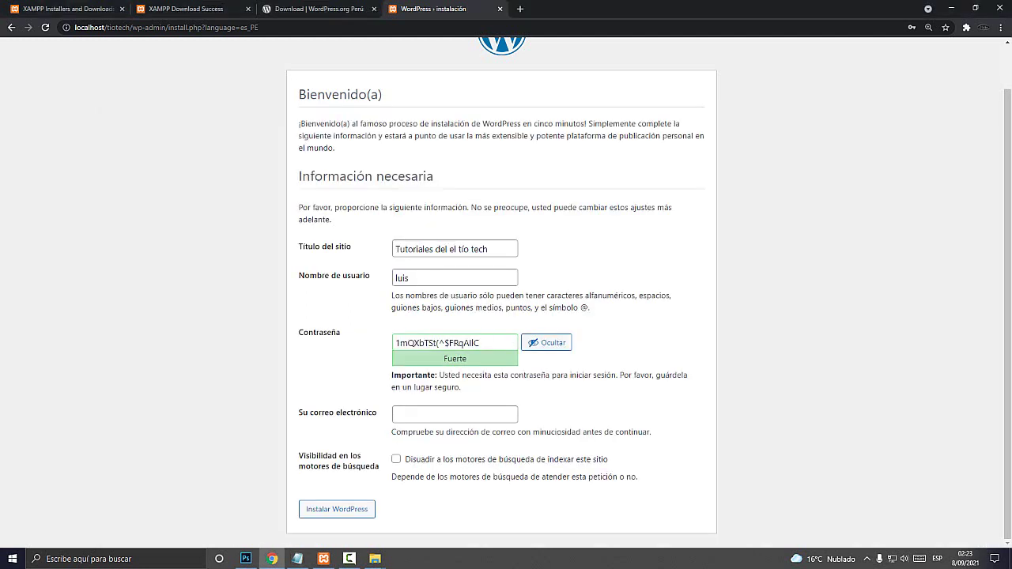
# Replace the generated password with the user's own short password
pyautogui.click(455, 342)
pyautogui.hotkey('ctrl', 'a')
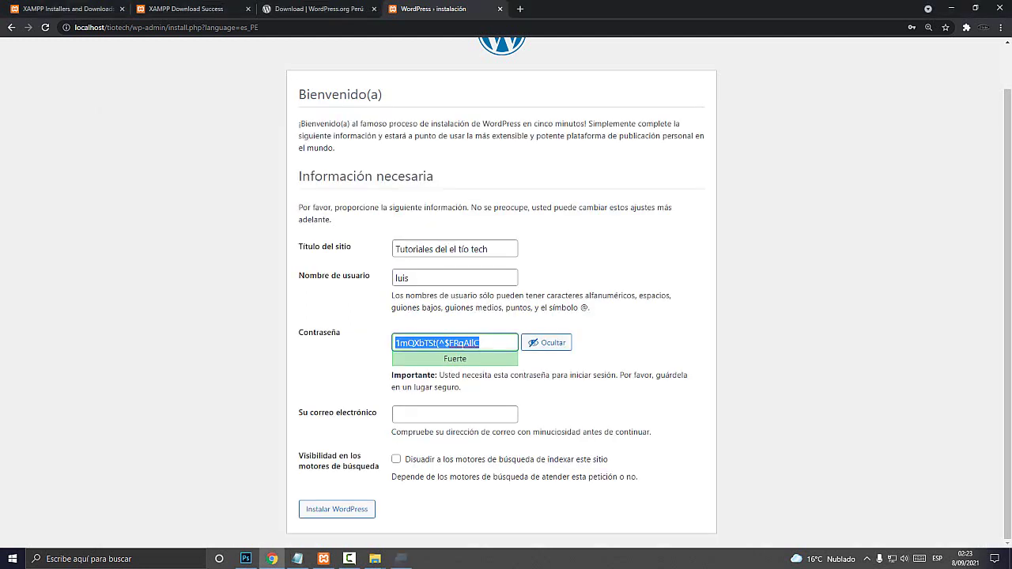
pyautogui.press('super+plus')
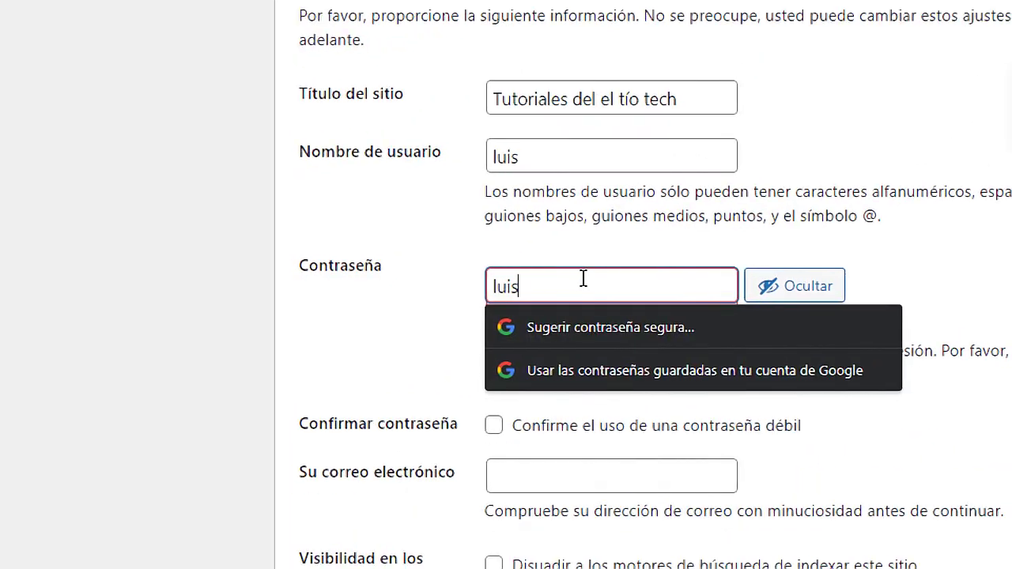
pyautogui.click(398, 328)
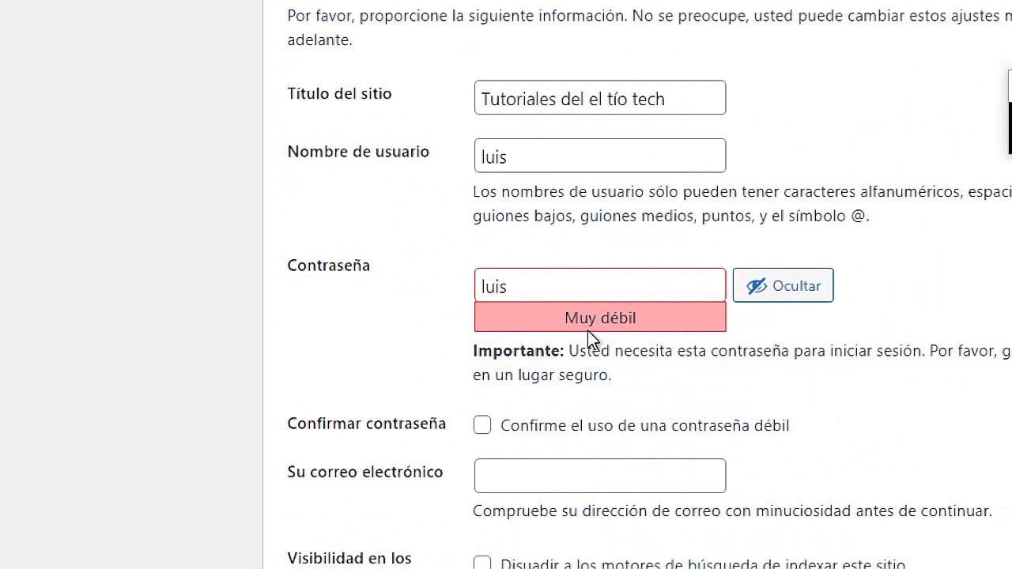
pyautogui.moveTo(533, 290); pyautogui.dragTo(466, 283)
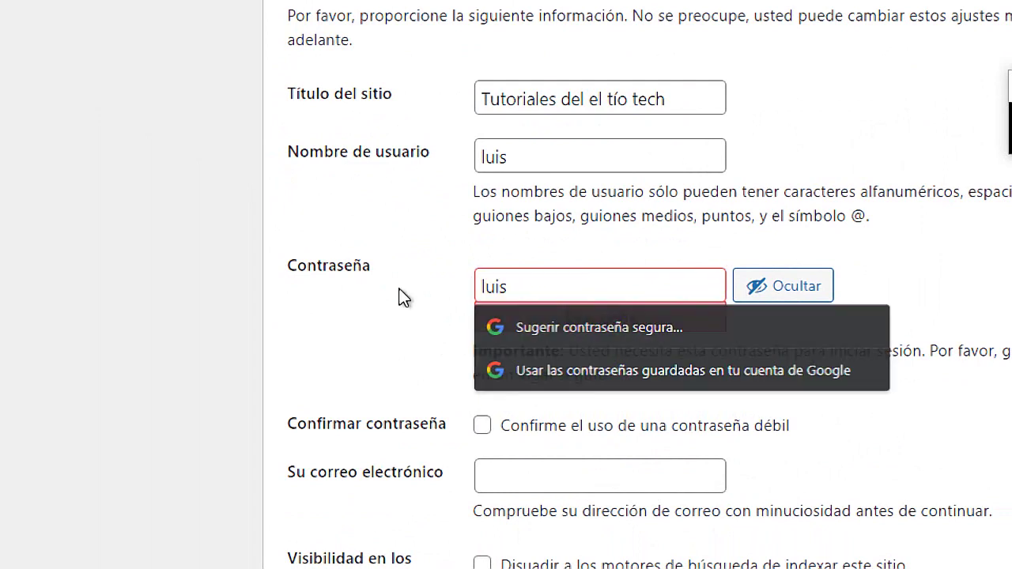
pyautogui.click(421, 356)
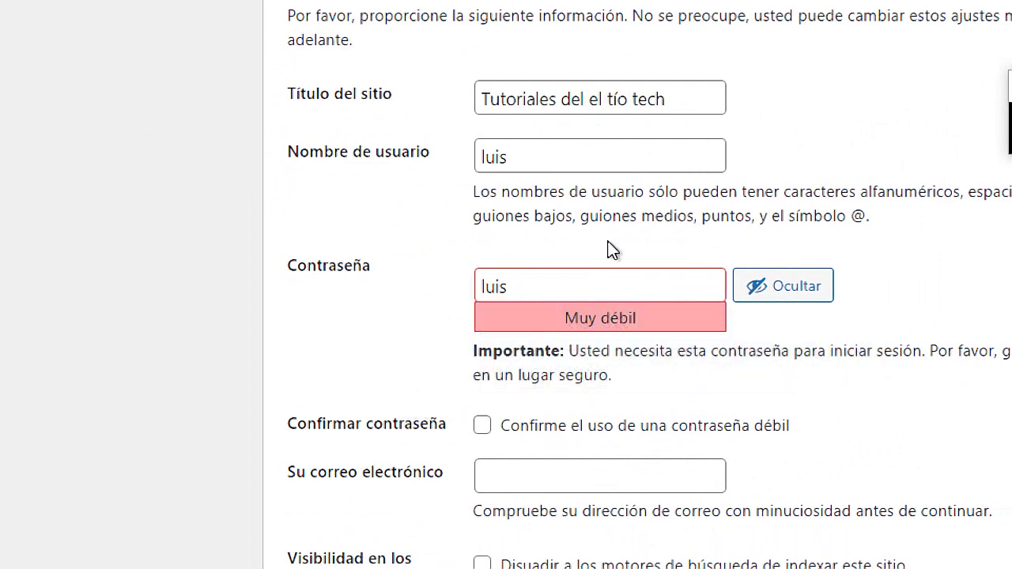
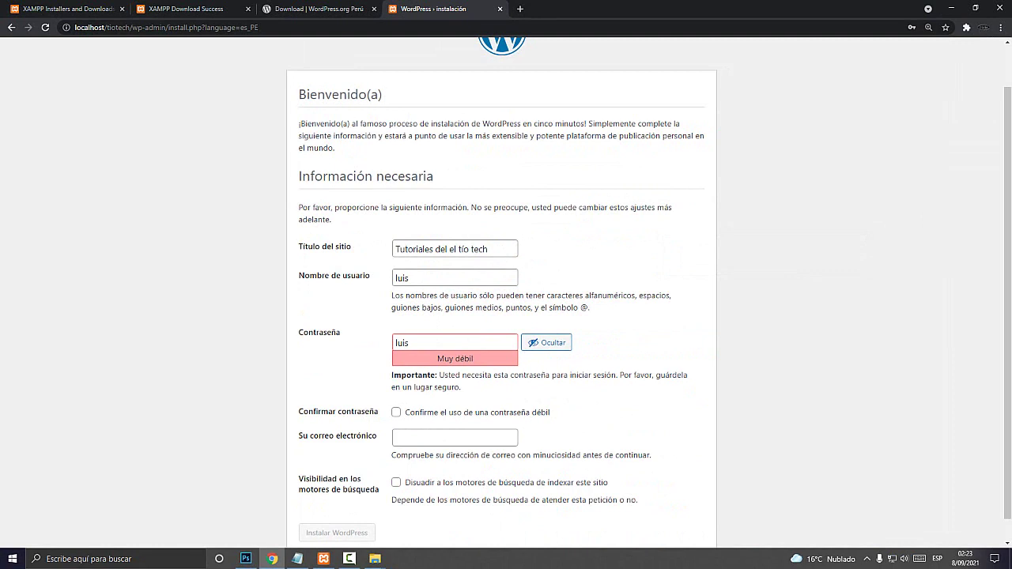
# Magnify the install form to check the weak password, then bring the Notepad credentials notes forward
pyautogui.press('super+plus')
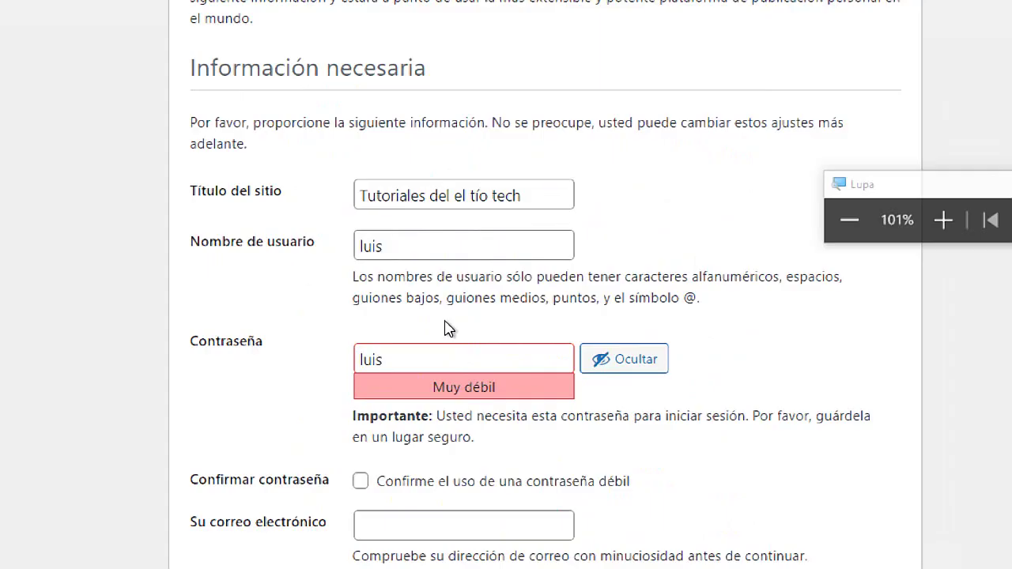
pyautogui.doubleClick(424, 346)
pyautogui.click(355, 362)
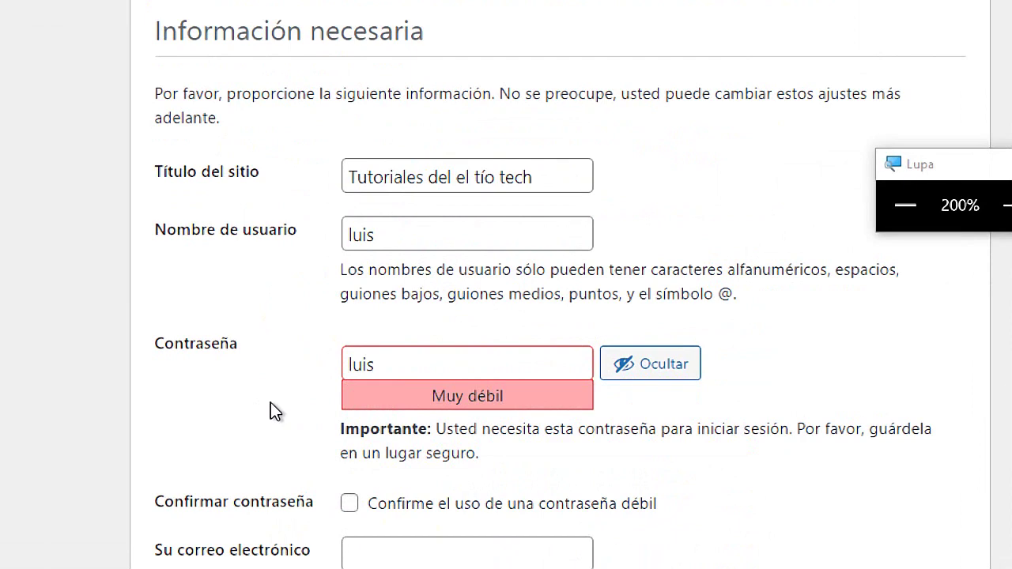
pyautogui.doubleClick(382, 294)
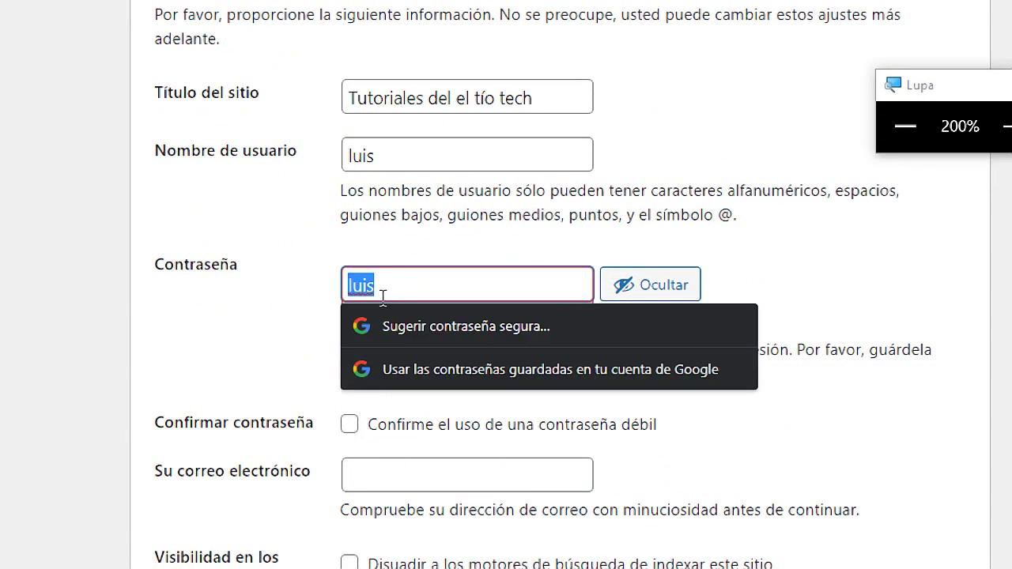
pyautogui.press('super+Escape')
pyautogui.click(298, 558)
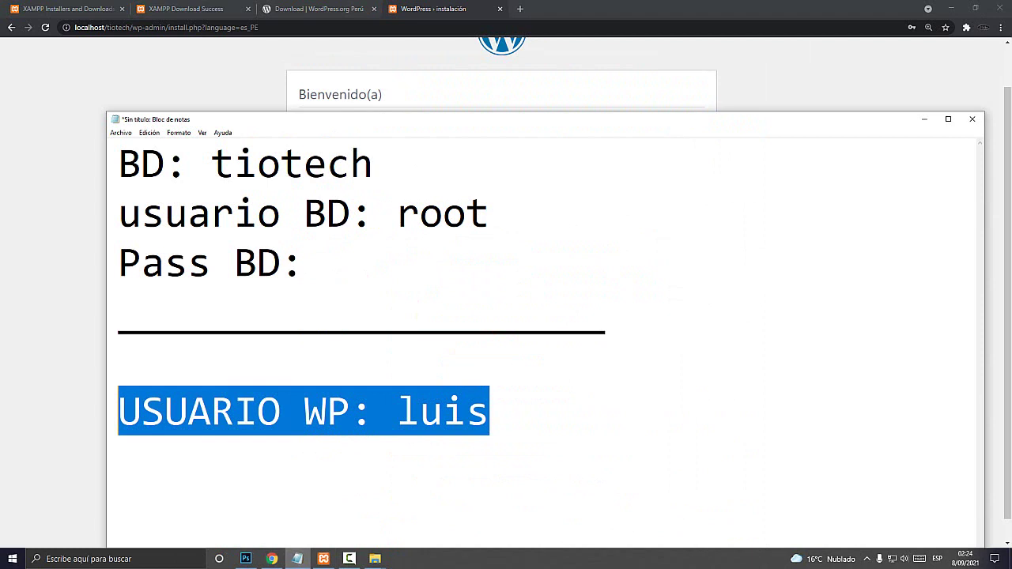
# Add a 'PAss WP' line with the WordPress password below the WordPress user line in the notes
pyautogui.click(118, 360)
pyautogui.click(489, 411)
pyautogui.press('Return')
pyautogui.write('PAs')
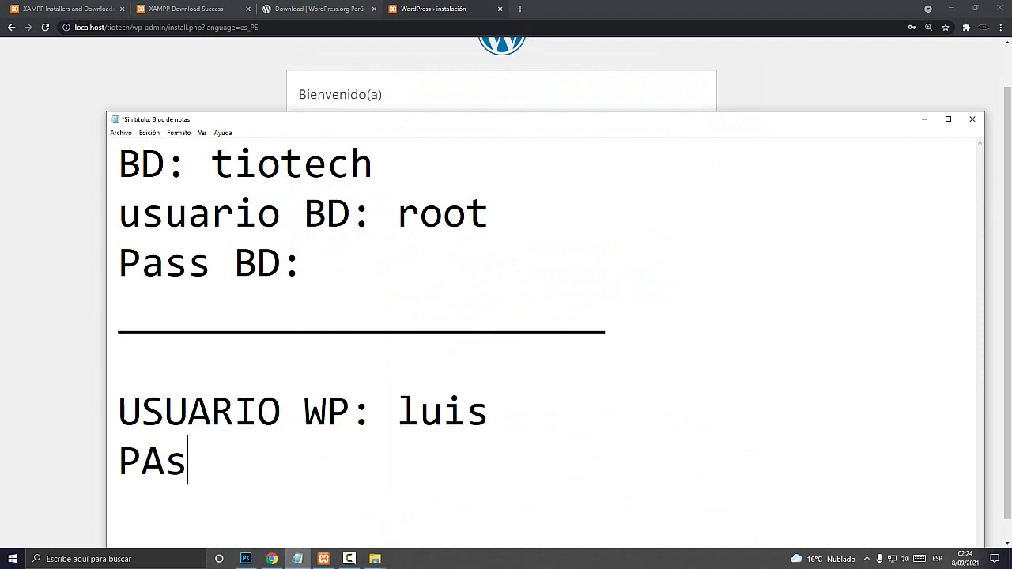
pyautogui.write('s WO')
pyautogui.press('BackSpace')
pyautogui.write('P')
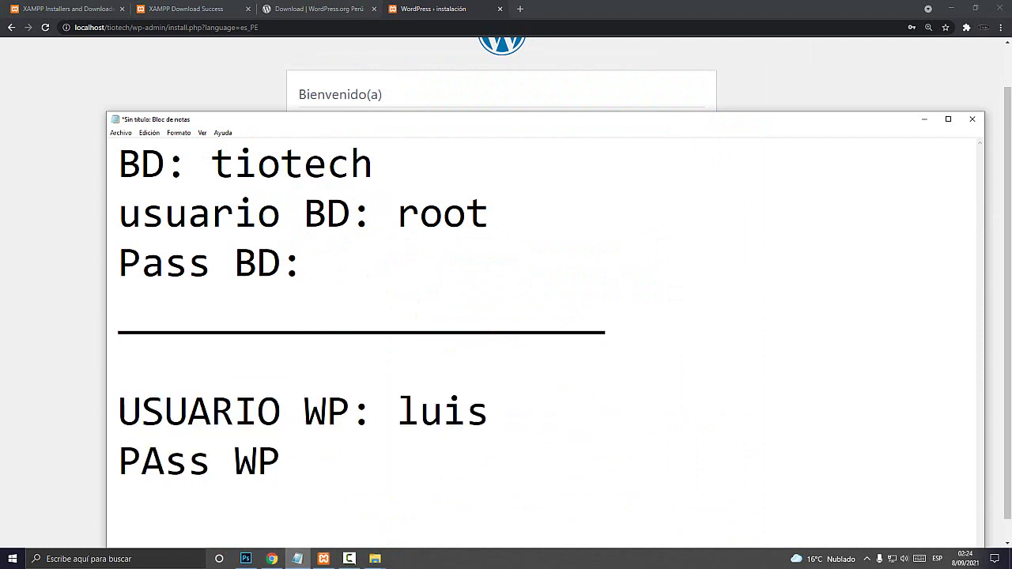
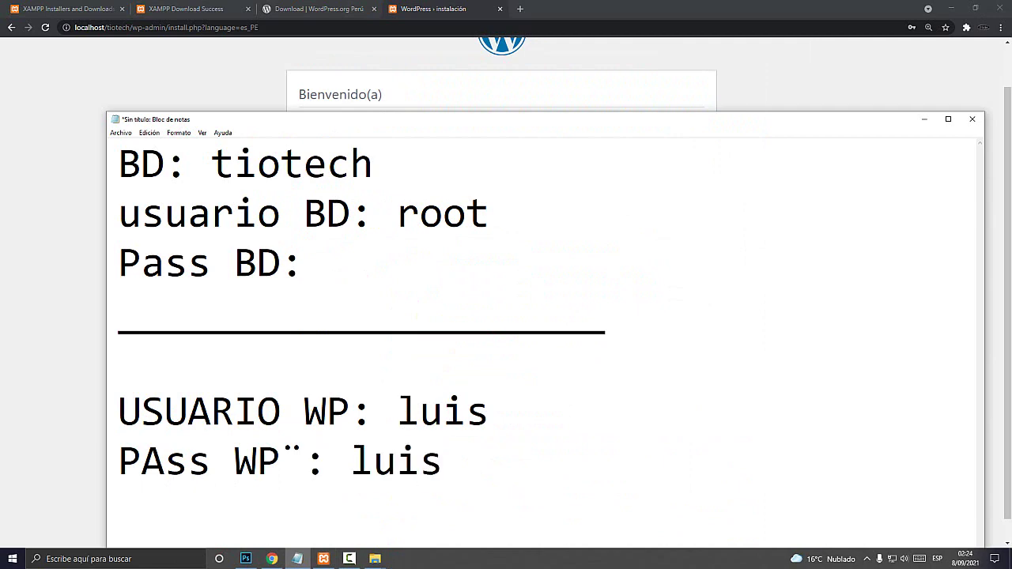
pyautogui.hotkey('alt', 'Tab')
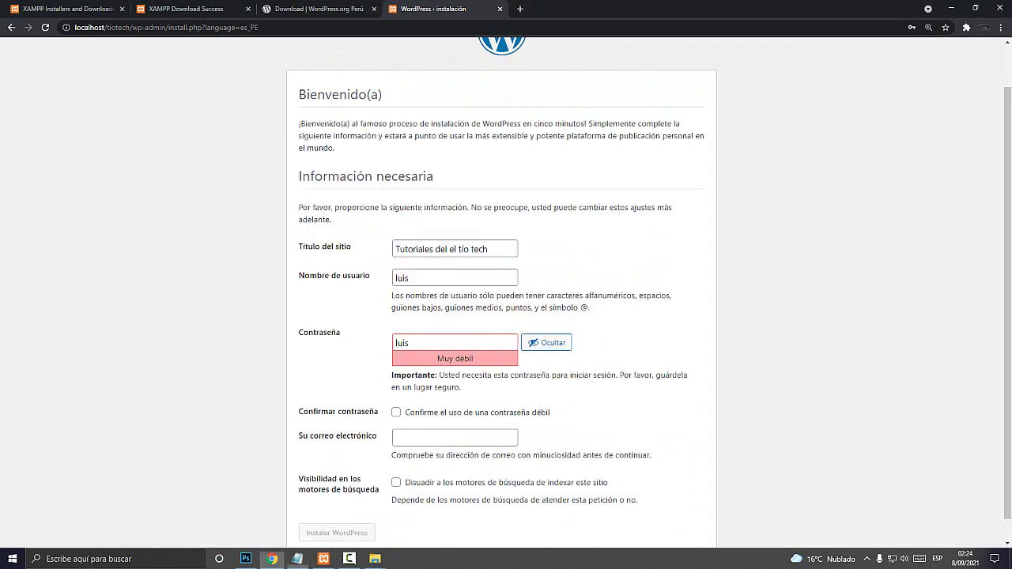
# Confirm using the weak password, enter the admin e-mail address, and run the WordPress installation
pyautogui.scroll(-1, 501, 300)
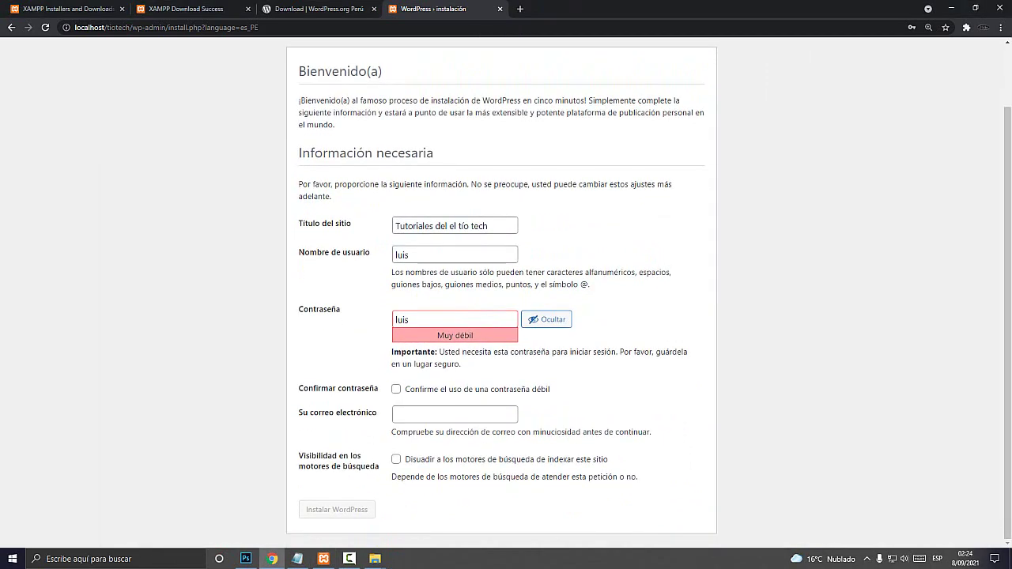
pyautogui.press('super+plus')
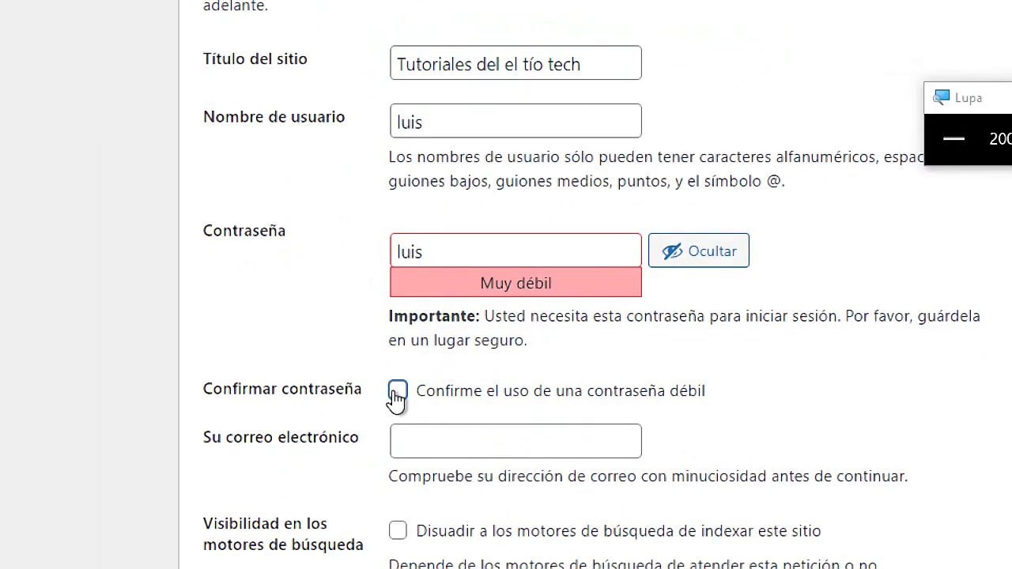
pyautogui.click(397, 390)
pyautogui.press('super+Escape')
pyautogui.click(455, 414)
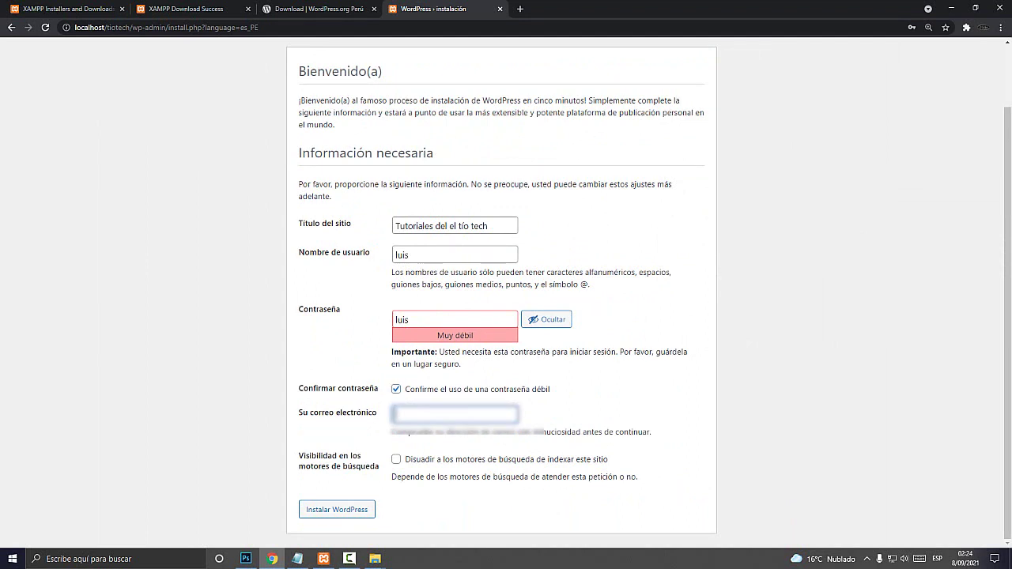
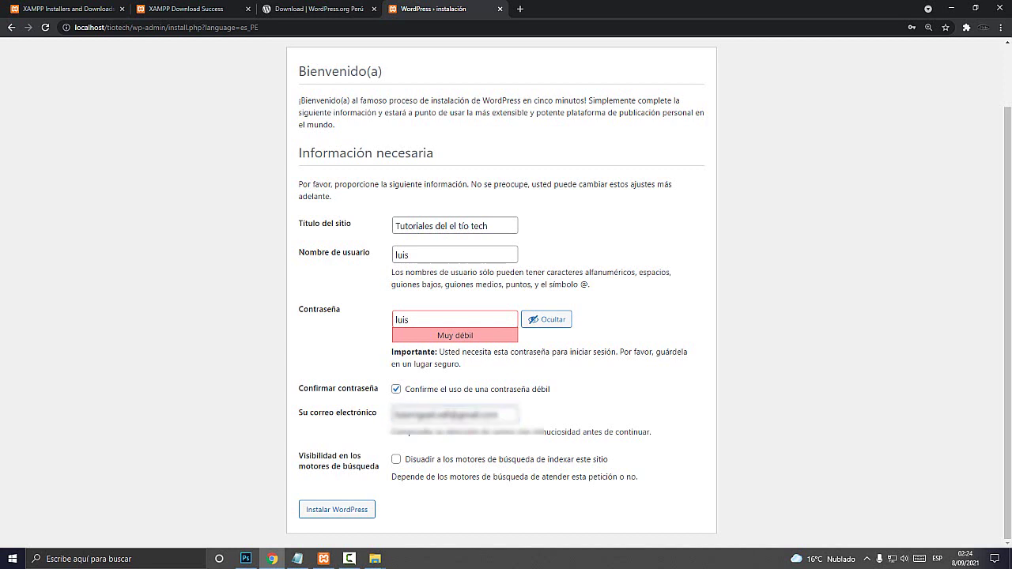
pyautogui.click(337, 510)
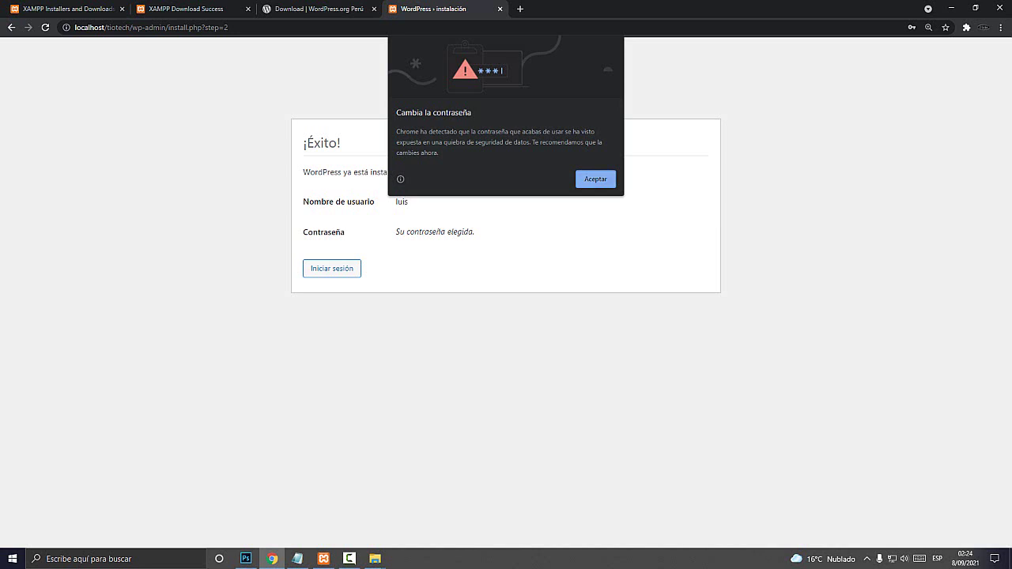
# Dismiss Chrome's breach warning, go to the WordPress login page, and bring the notes back up
pyautogui.press('Return')
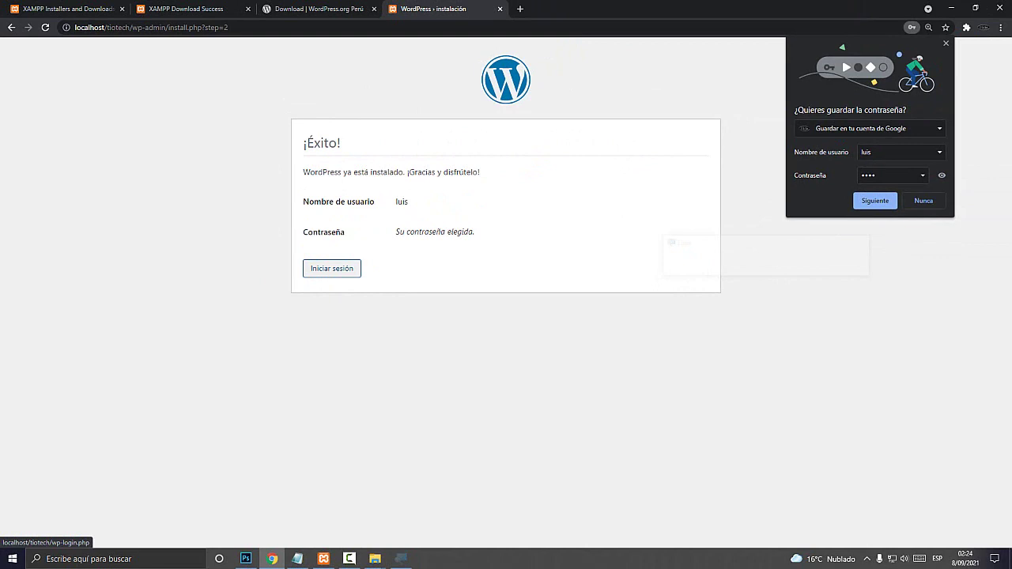
pyautogui.click(332, 269)
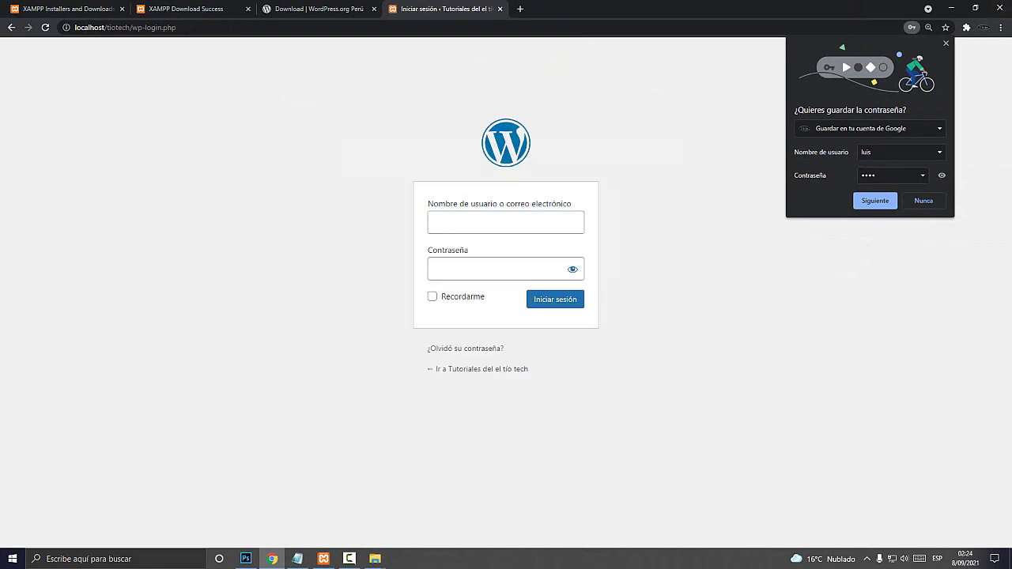
pyautogui.click(297, 558)
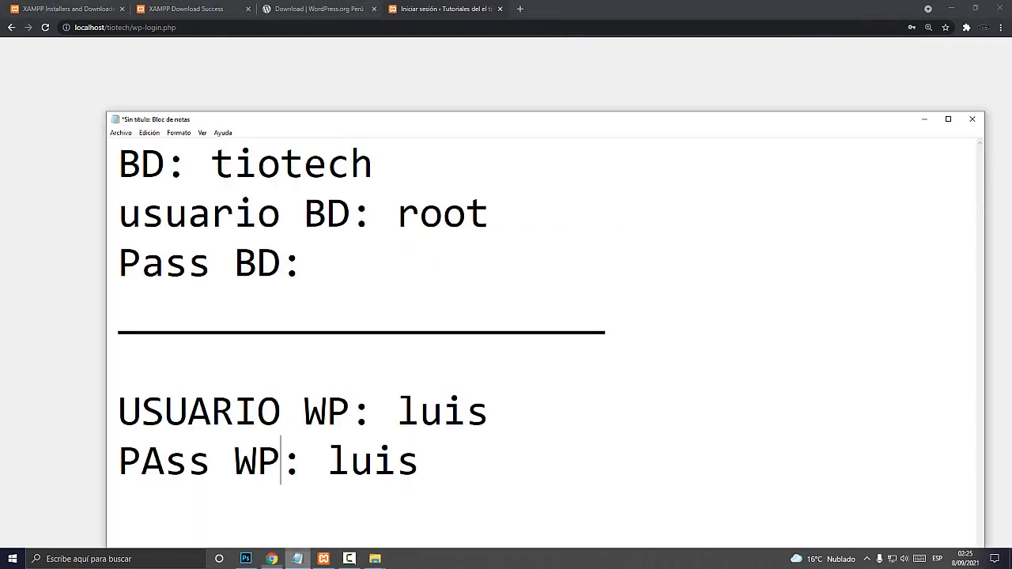
# Sign in with the username copied from the notes and the account password
pyautogui.moveTo(489, 411); pyautogui.dragTo(396, 411)
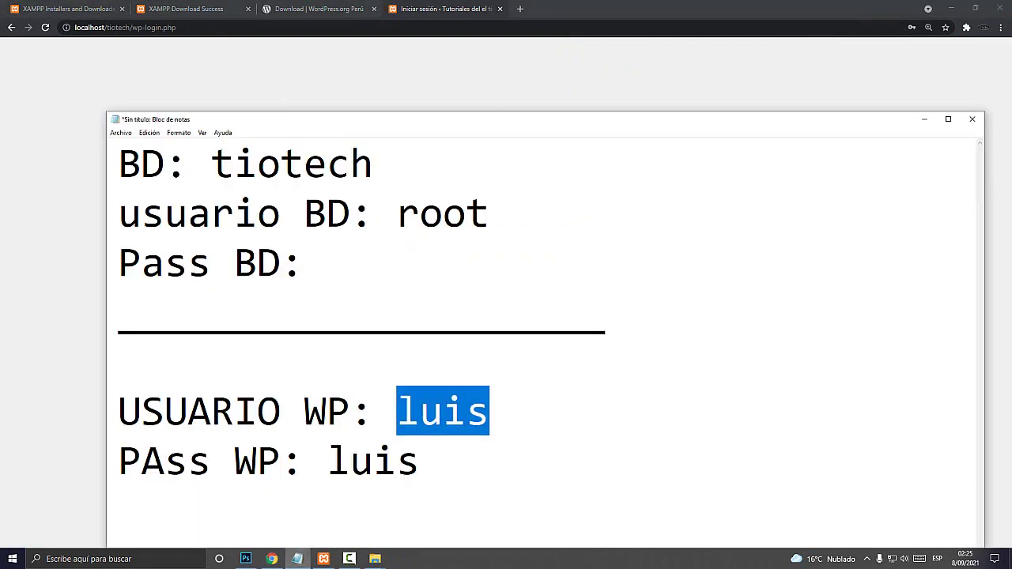
pyautogui.hotkey('ctrl', 'c')
pyautogui.hotkey('alt', 'Tab')
pyautogui.hotkey('ctrl', 'v')
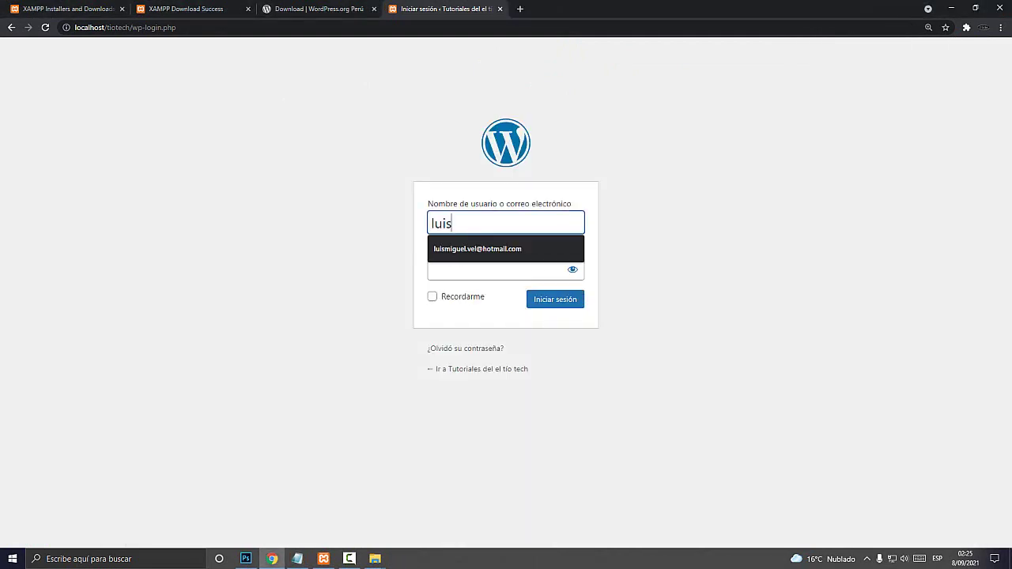
pyautogui.click(498, 268)
pyautogui.click(572, 269)
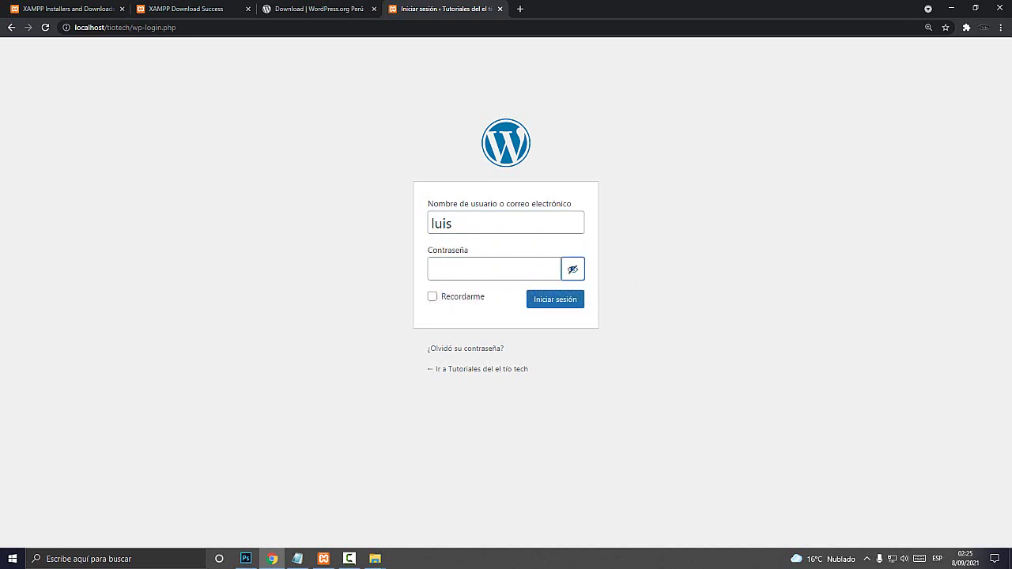
pyautogui.click(494, 269)
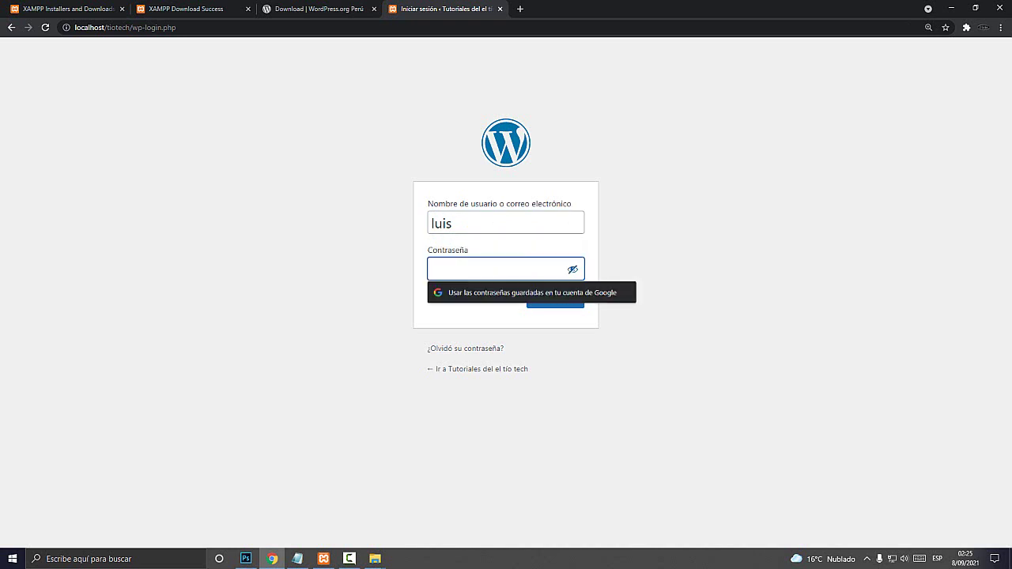
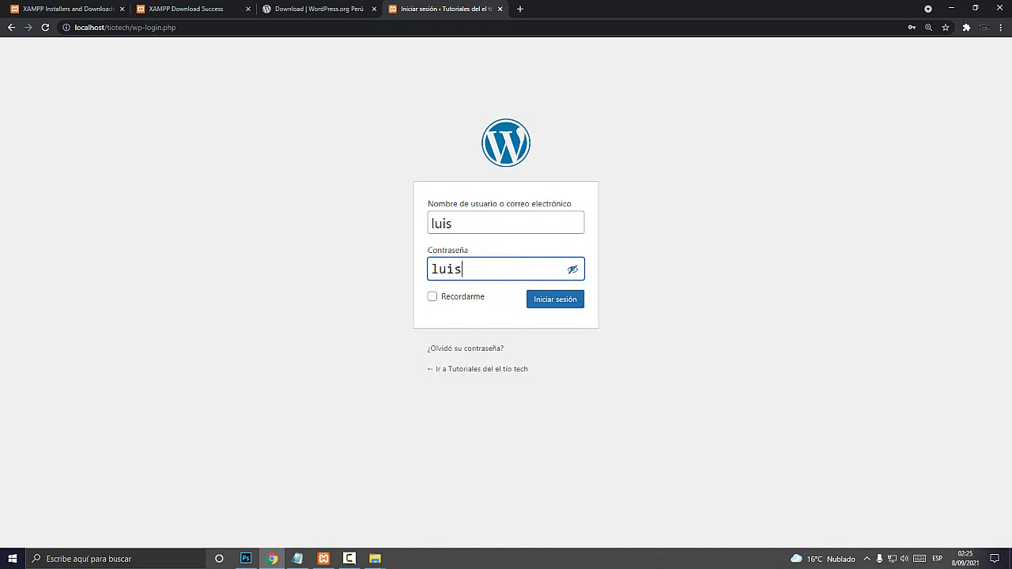
pyautogui.click(555, 299)
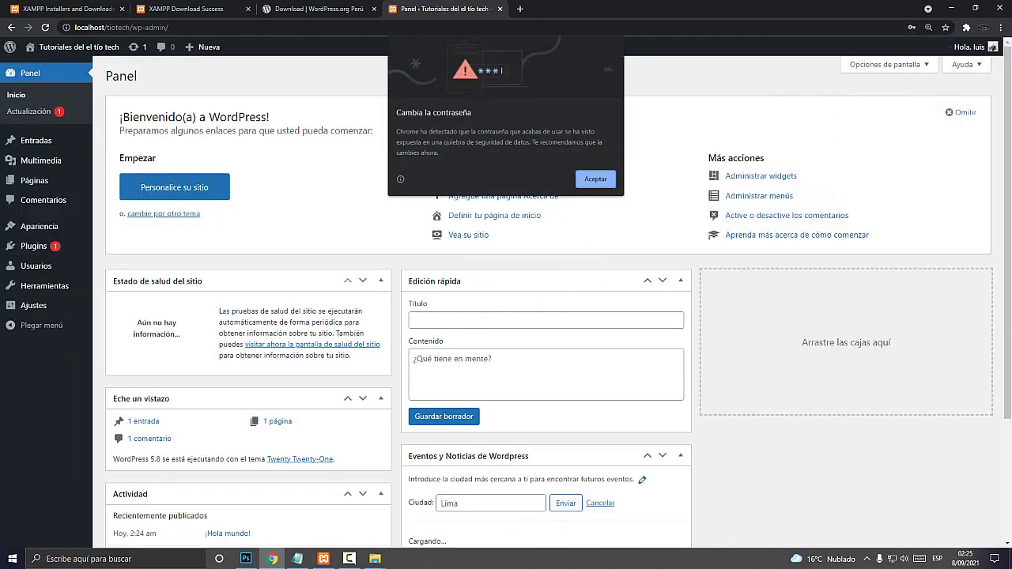
pyautogui.press('Return')
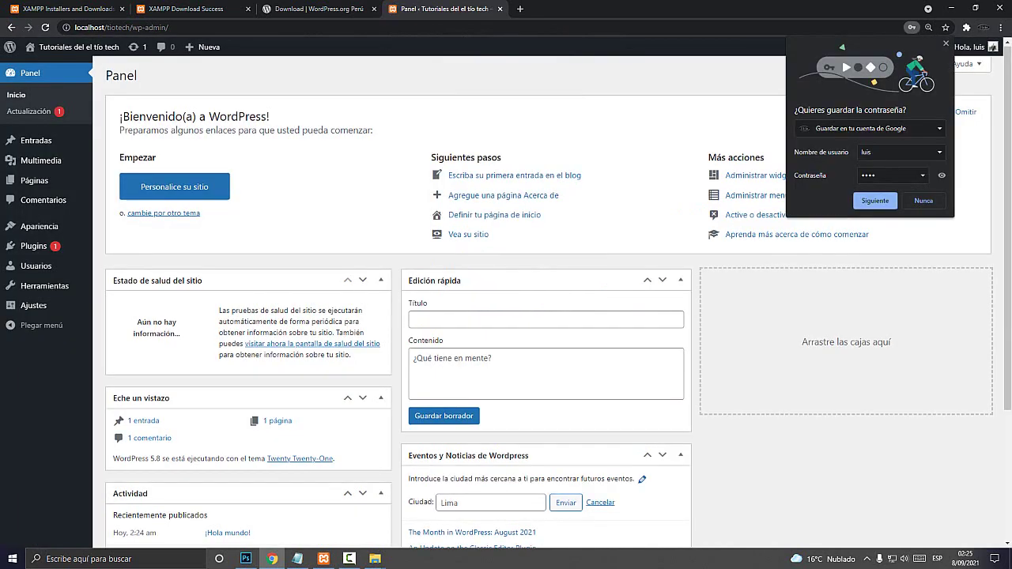
pyautogui.scroll(-3, 545, 316)
pyautogui.scroll(3, 545, 316)
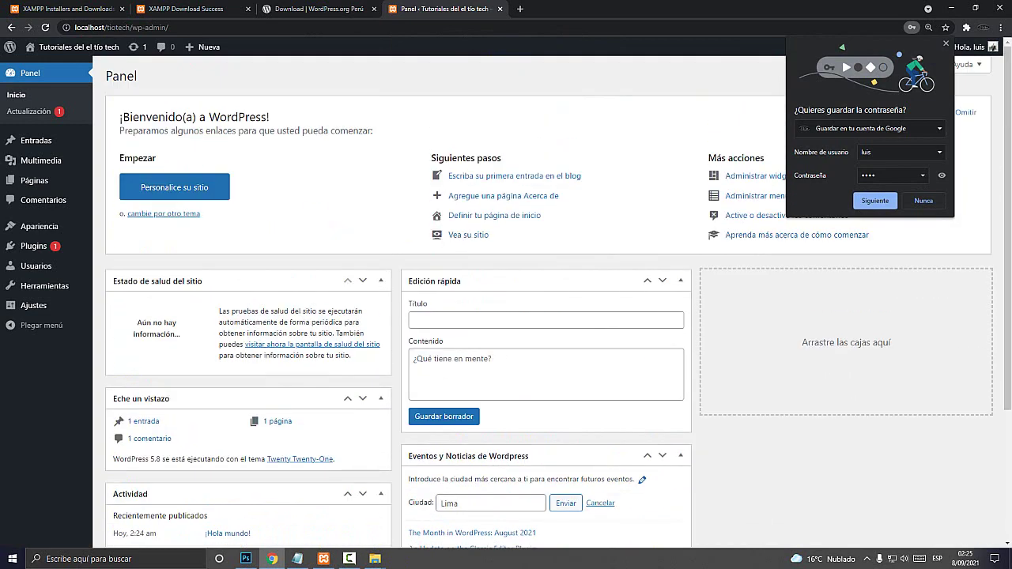
pyautogui.click(946, 43)
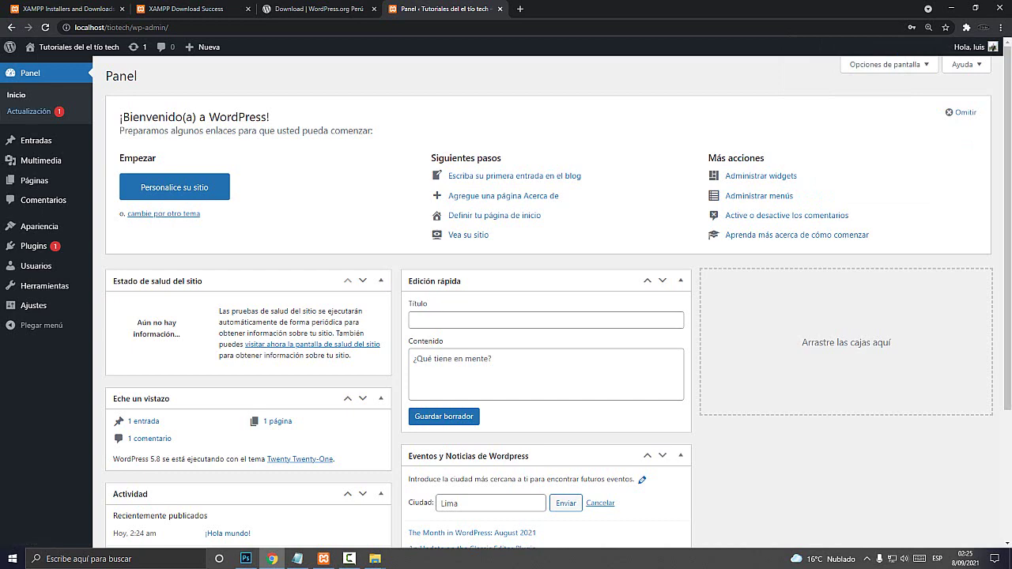
pyautogui.moveTo(36, 139)
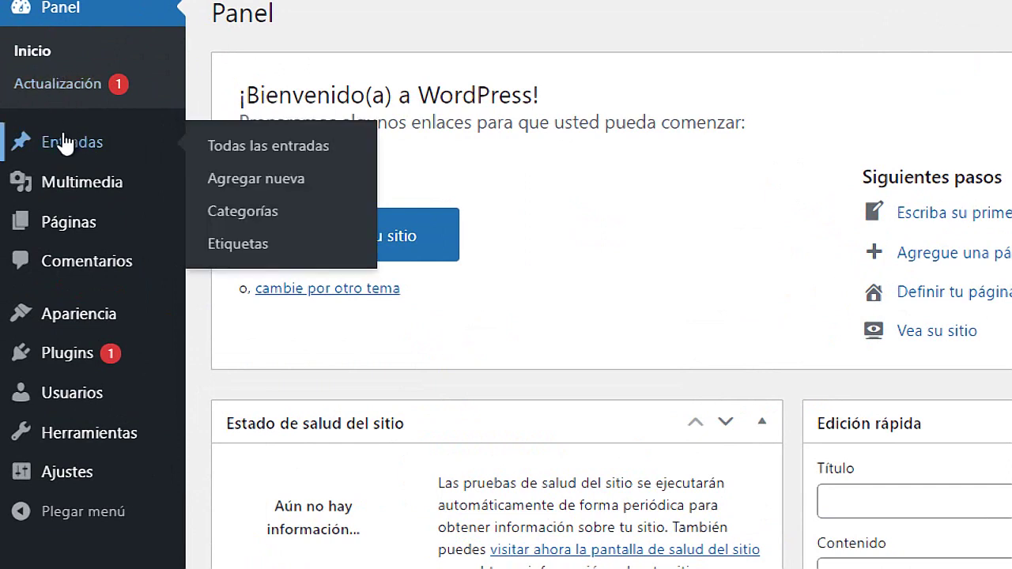
pyautogui.moveTo(74, 181)
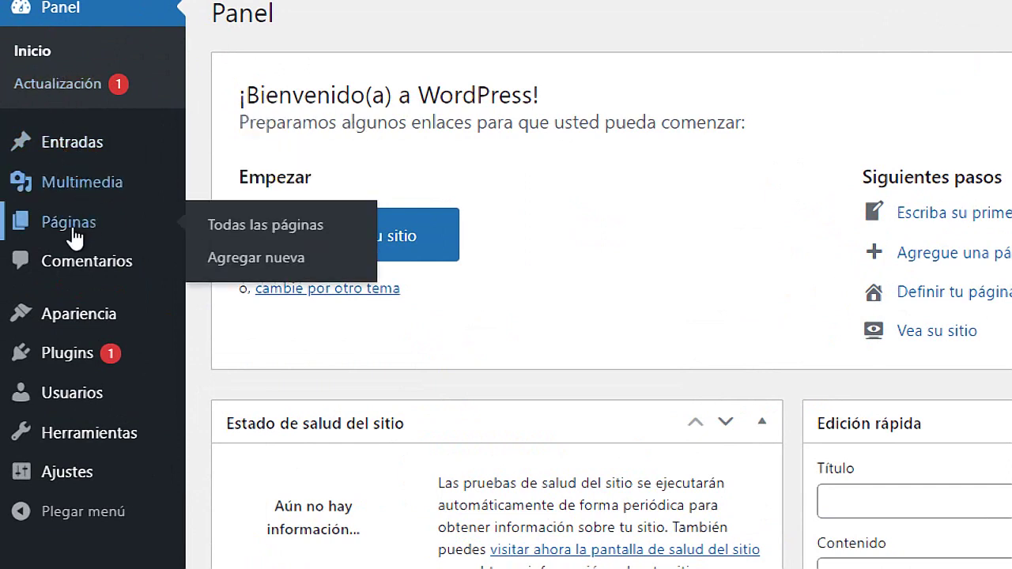
pyautogui.moveTo(75, 362)
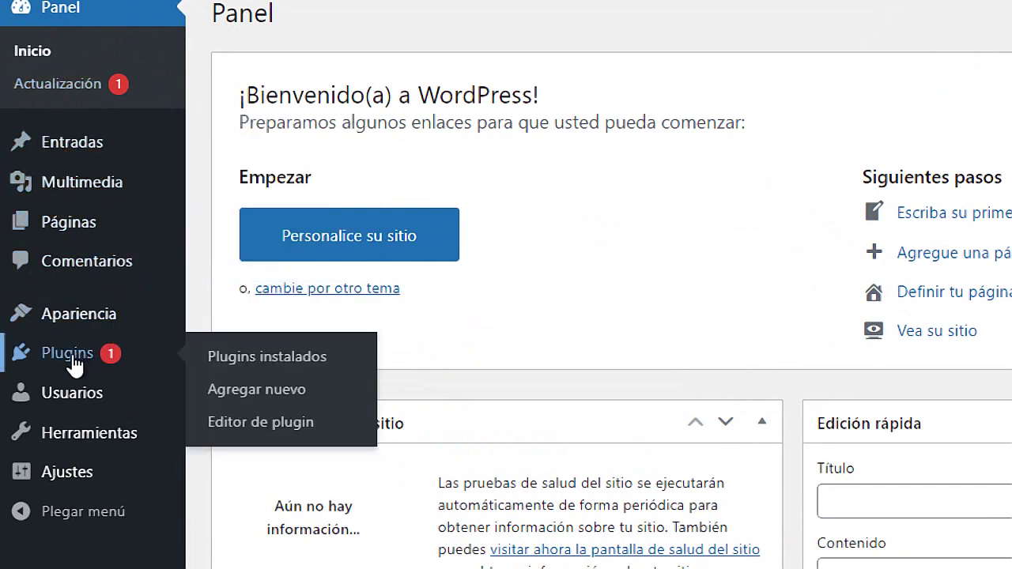
pyautogui.moveTo(90, 475)
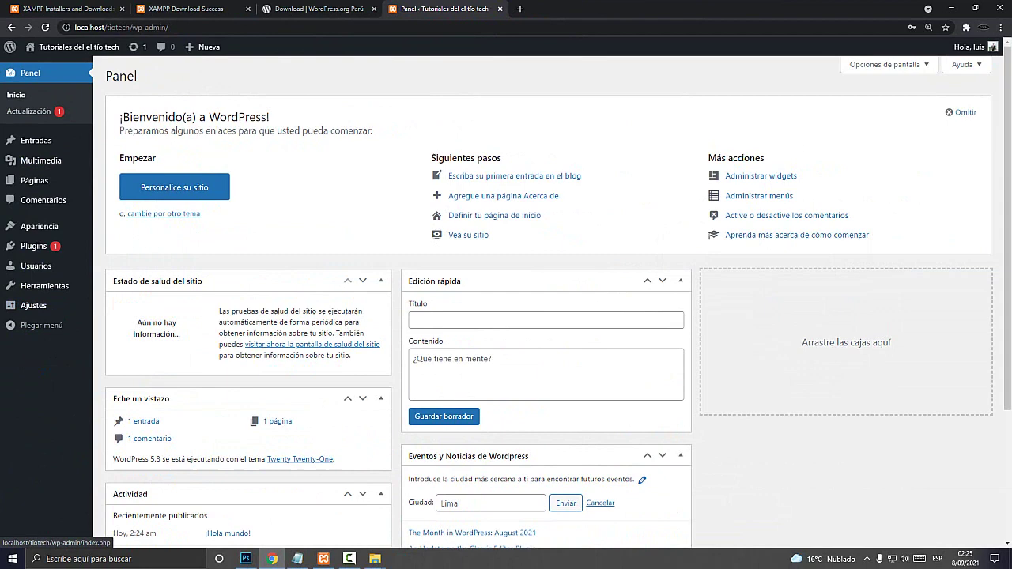
pyautogui.moveTo(75, 47)
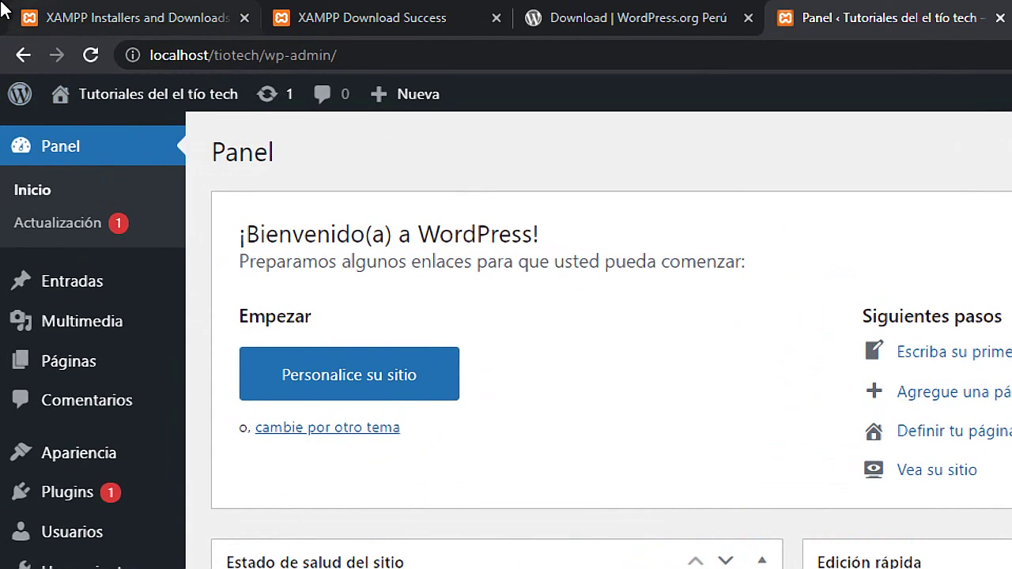
# Open Visitar sitio in a new tab and scroll through the public front page
pyautogui.moveTo(106, 99)
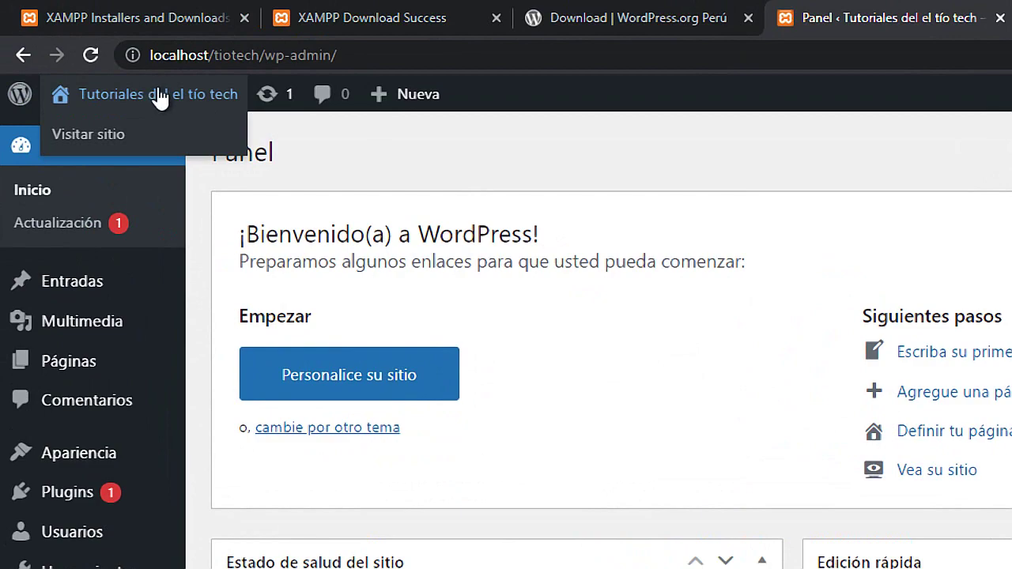
pyautogui.rightClick(95, 136)
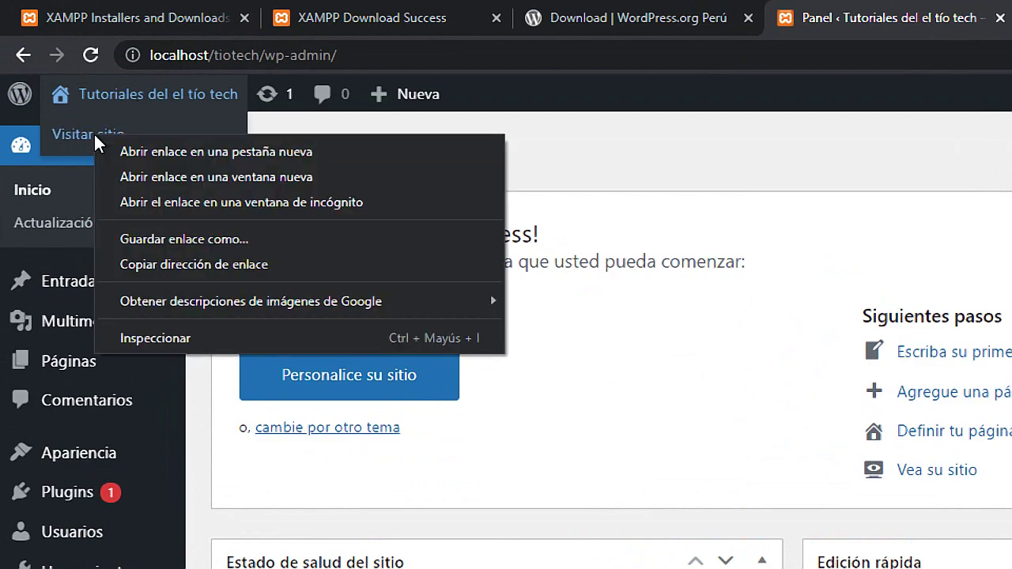
pyautogui.click(228, 154)
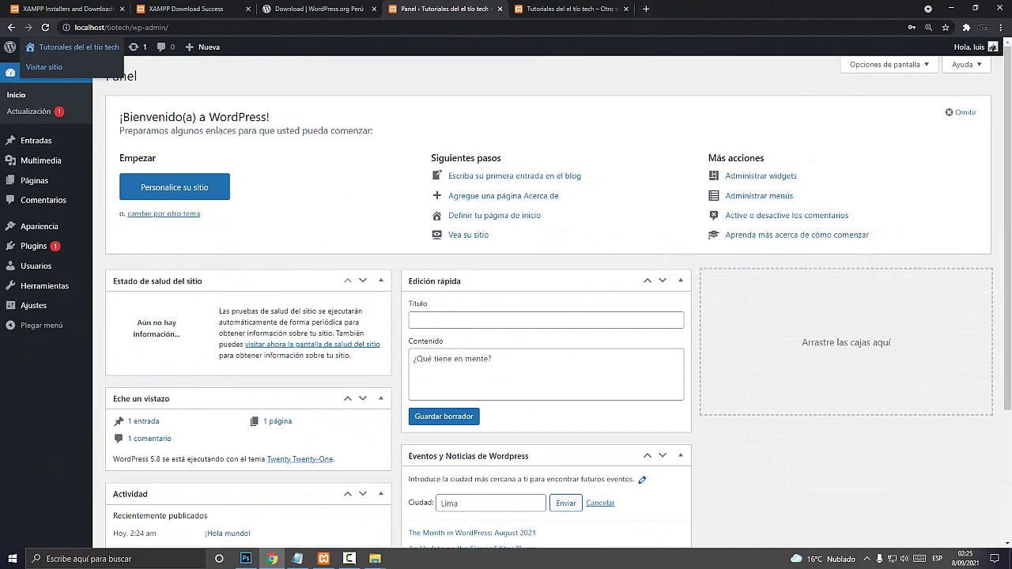
pyautogui.hotkey('ctrl', 'Tab')
pyautogui.scroll(-5, 506, 300)
pyautogui.scroll(5, 506, 300)
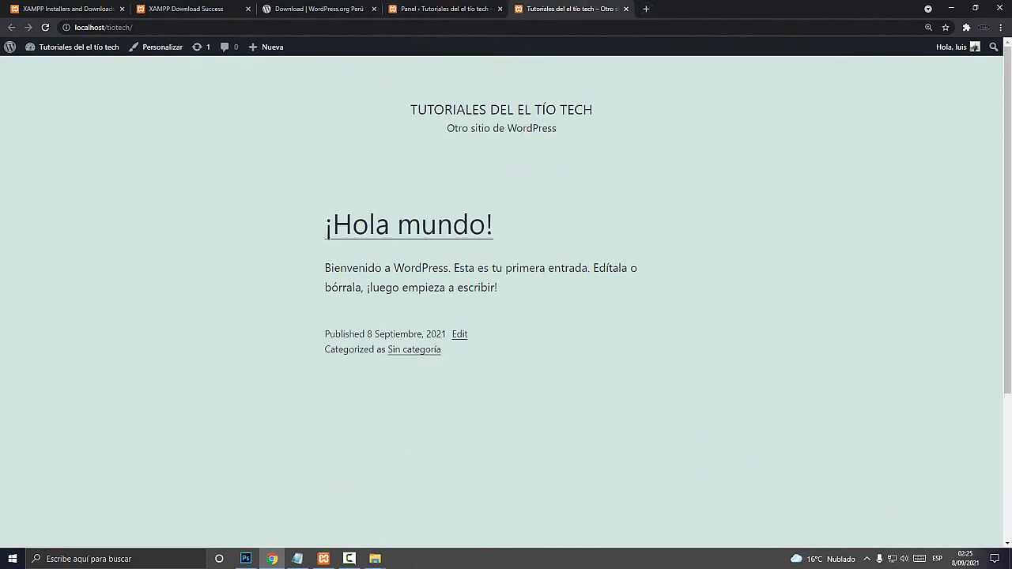
pyautogui.scroll(-5, 506, 300)
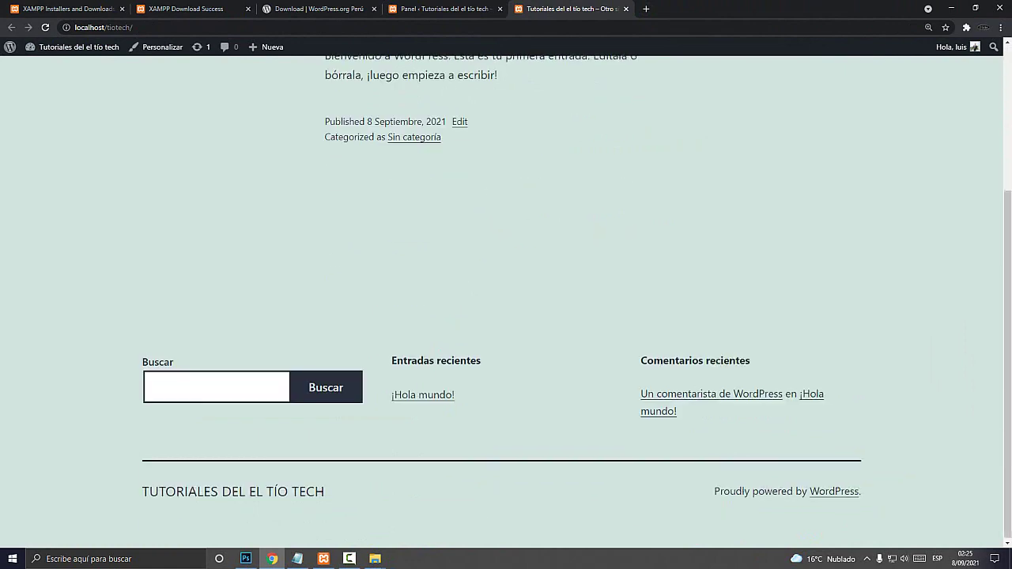
pyautogui.scroll(5, 506, 301)
# Compare the dashboard tab with the public site tab, returning to the front page
pyautogui.hotkey('ctrl', 'shift', 'Tab')
pyautogui.moveTo(75, 47)
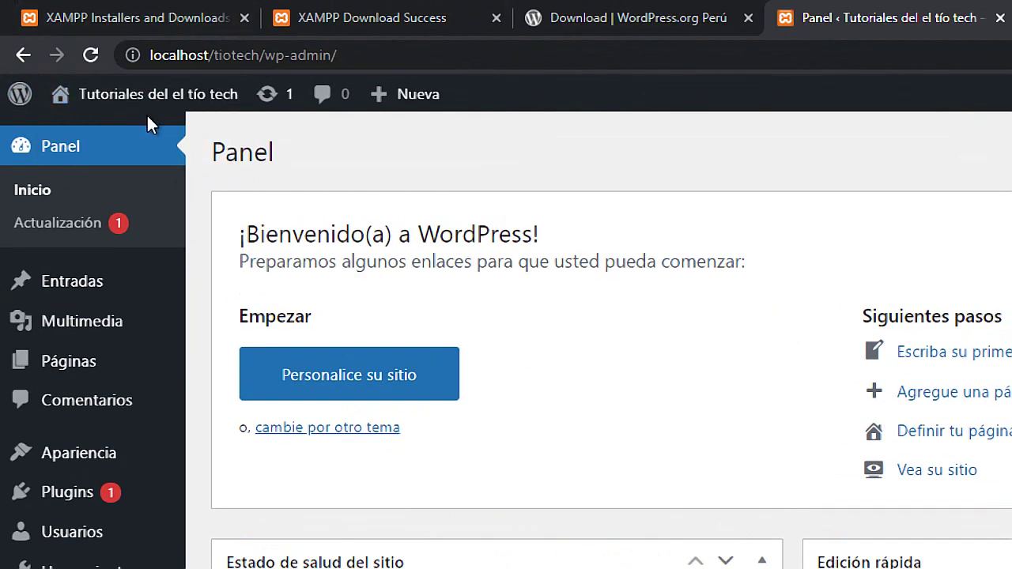
pyautogui.moveTo(79, 106)
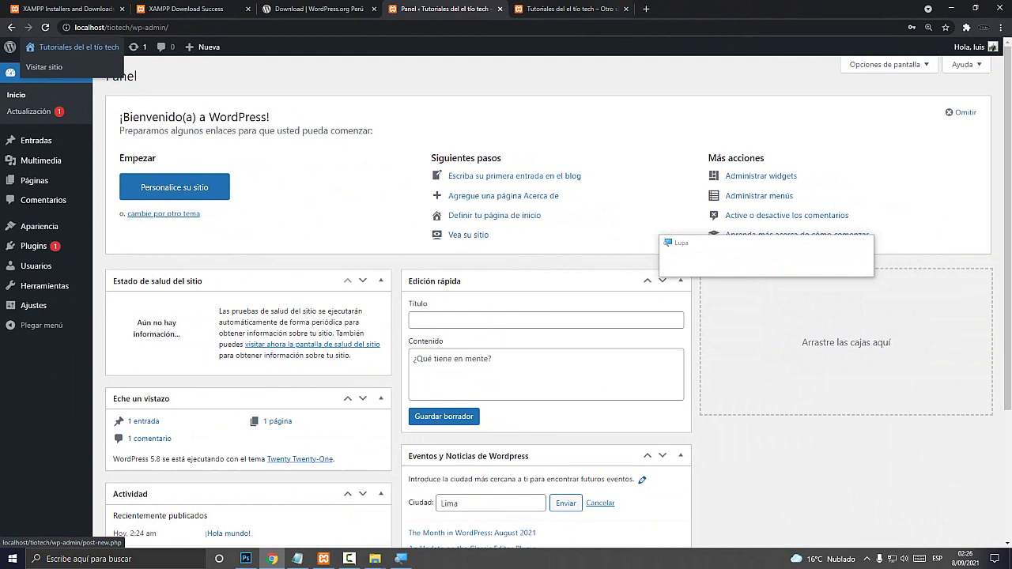
pyautogui.hotkey('ctrl', 'Tab')
pyautogui.scroll(-3, 506, 301)
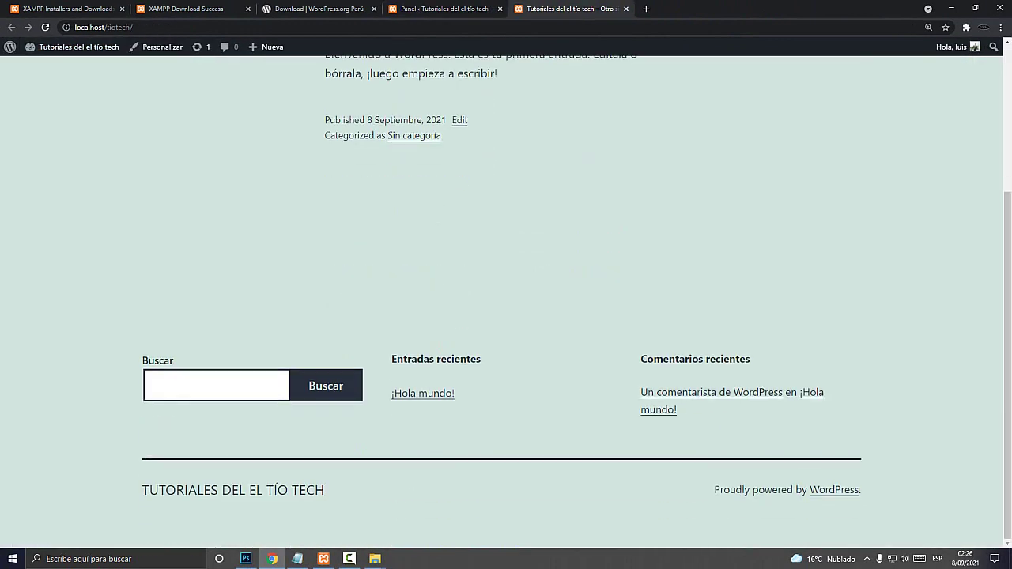
# Stop the Apache and MySQL modules in the XAMPP Control Panel
pyautogui.press('super+d')
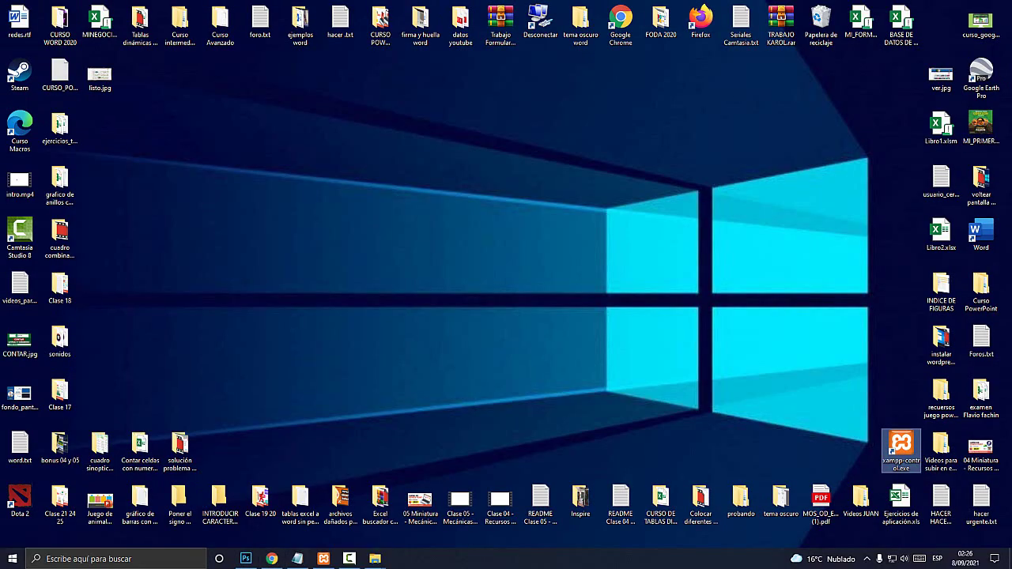
pyautogui.click(324, 558)
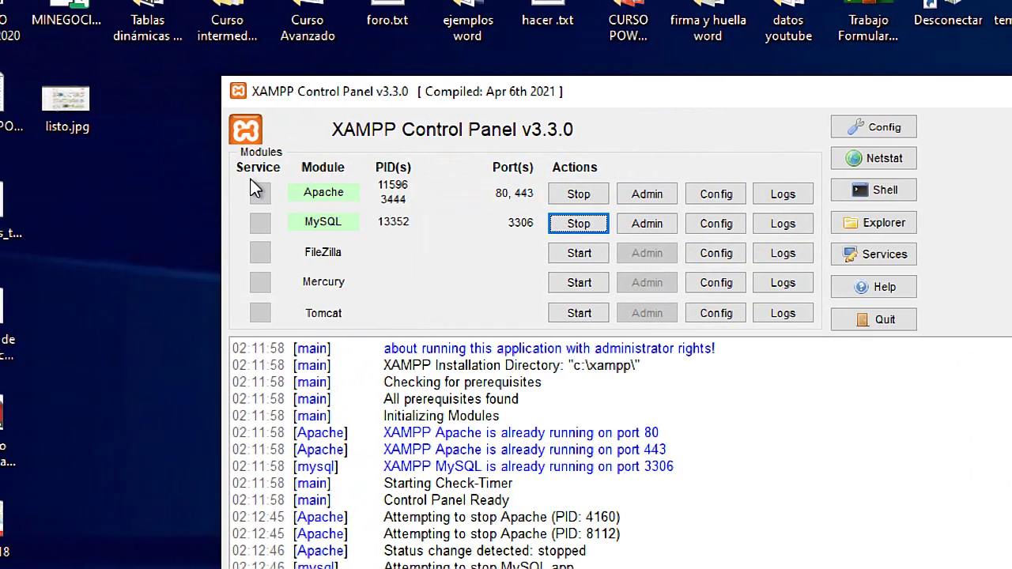
pyautogui.click(354, 196)
pyautogui.click(578, 225)
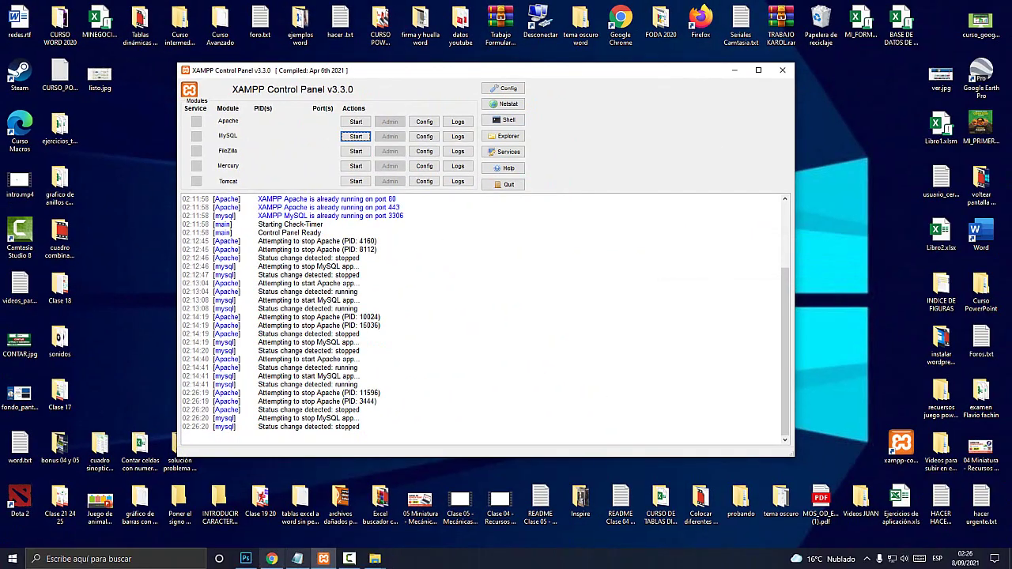
# Reload the local site to confirm it no longer loads, then close the XAMPP Control Panel
pyautogui.click(271, 559)
pyautogui.press('F5')
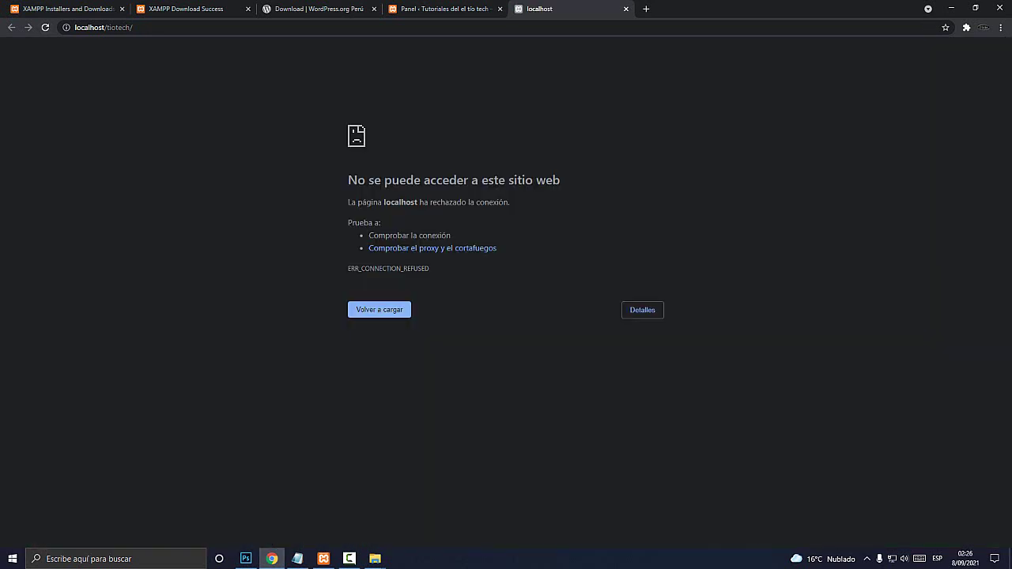
pyautogui.press('F5')
pyautogui.click(951, 8)
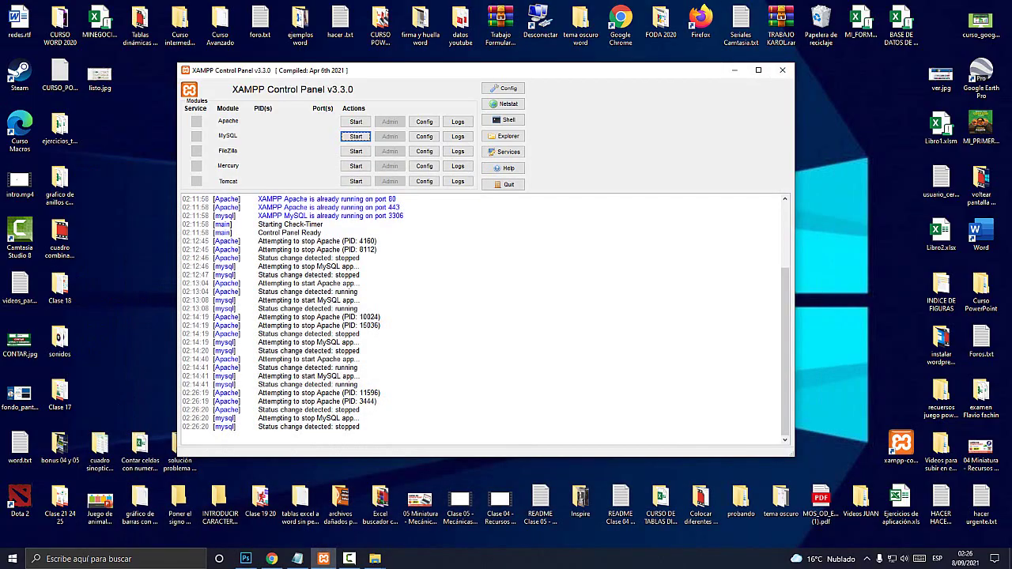
pyautogui.press('super+plus')
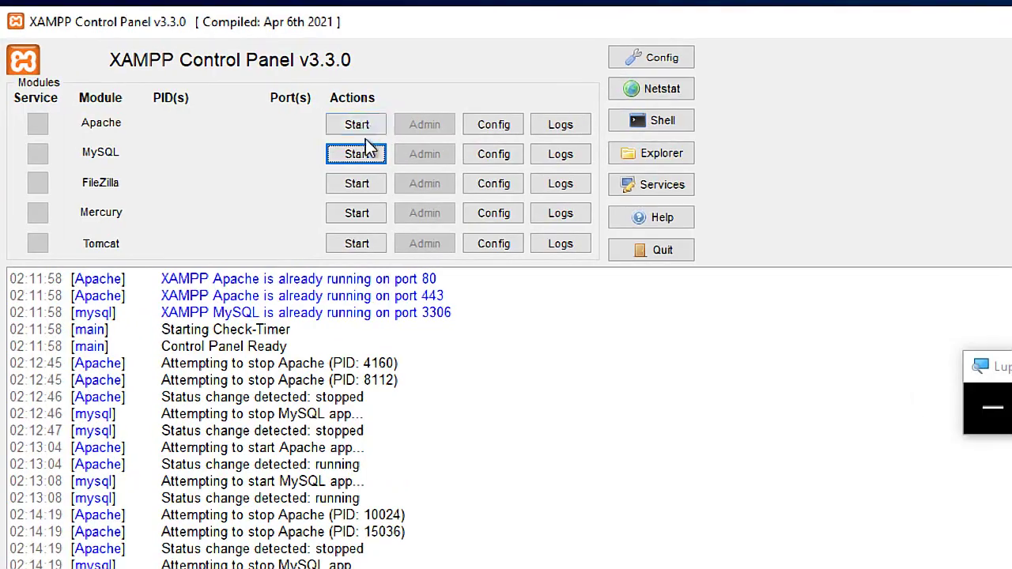
pyautogui.press('super+Escape')
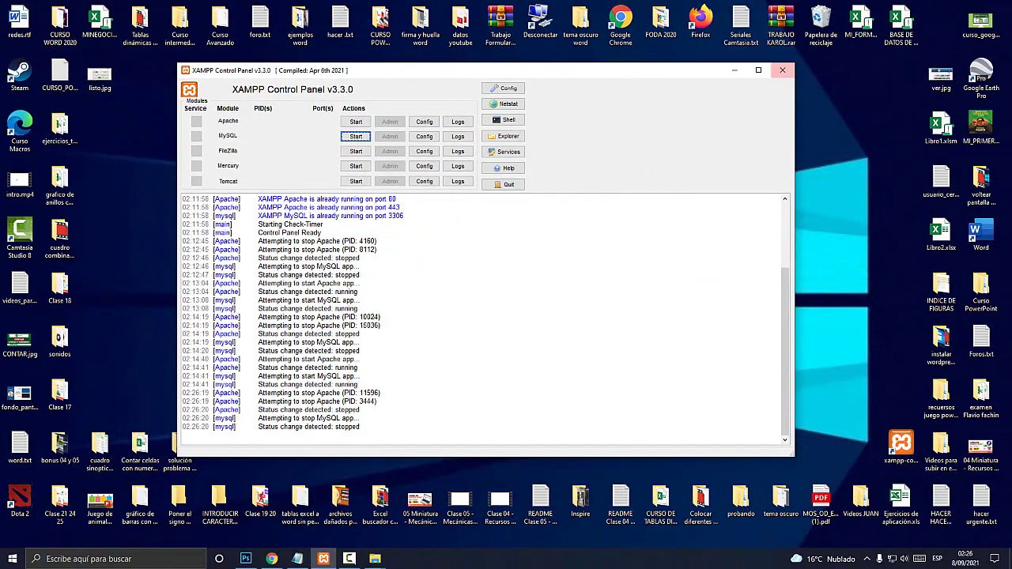
pyautogui.click(783, 70)
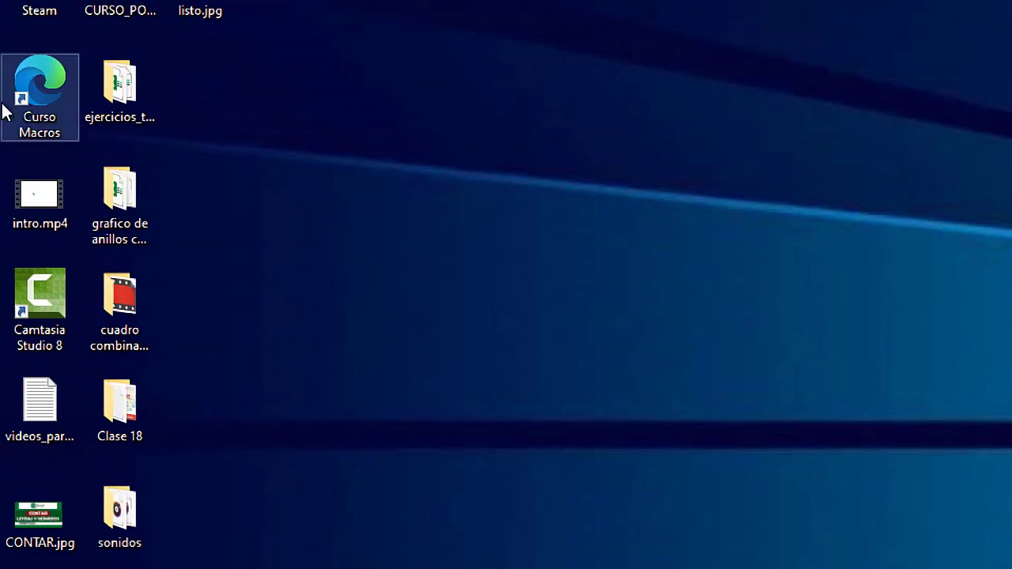
# Start a new desktop shortcut and pick C:\xampp\xampp-control.exe as its target
pyautogui.rightClick(206, 191)
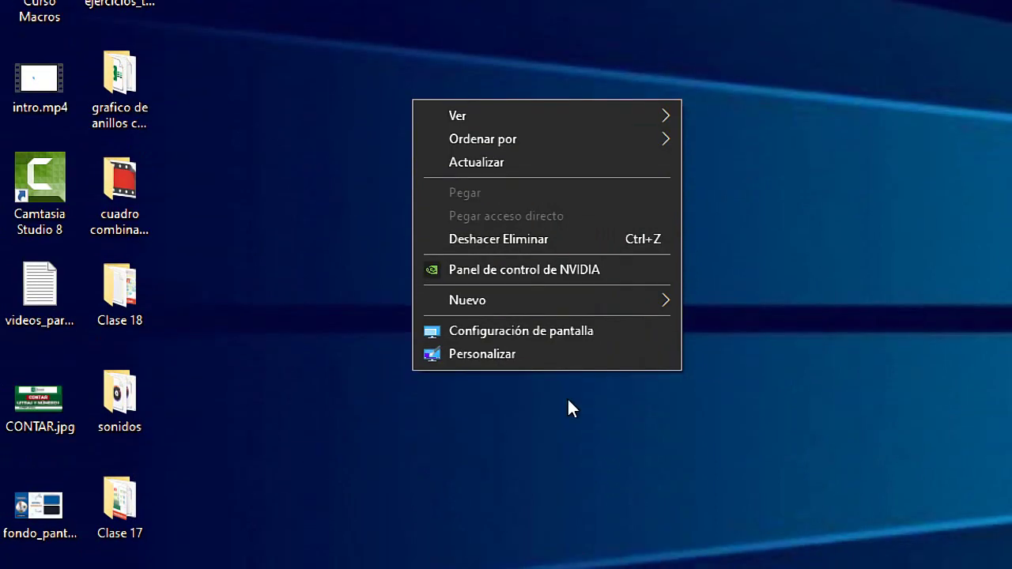
pyautogui.moveTo(545, 305)
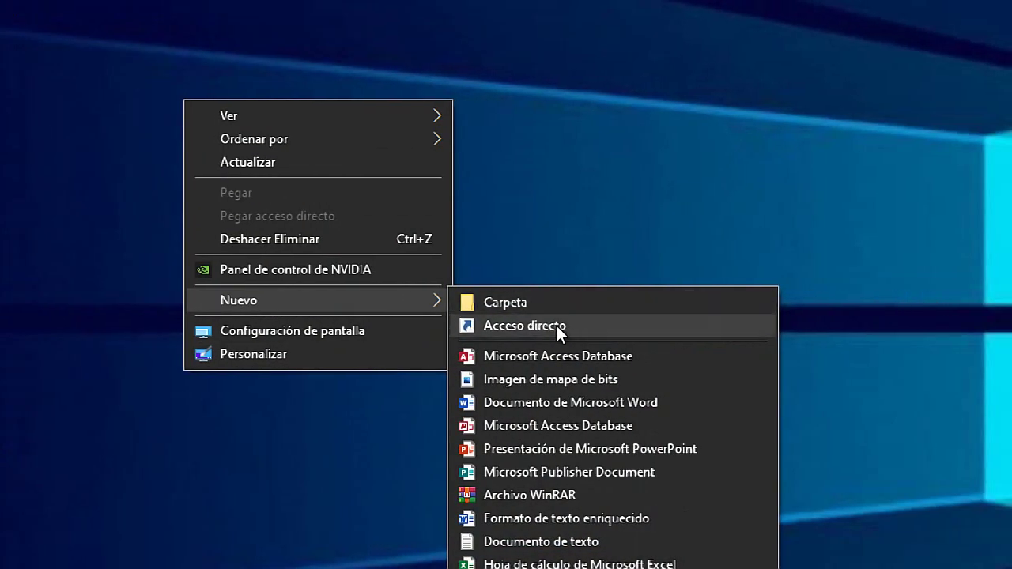
pyautogui.click(570, 324)
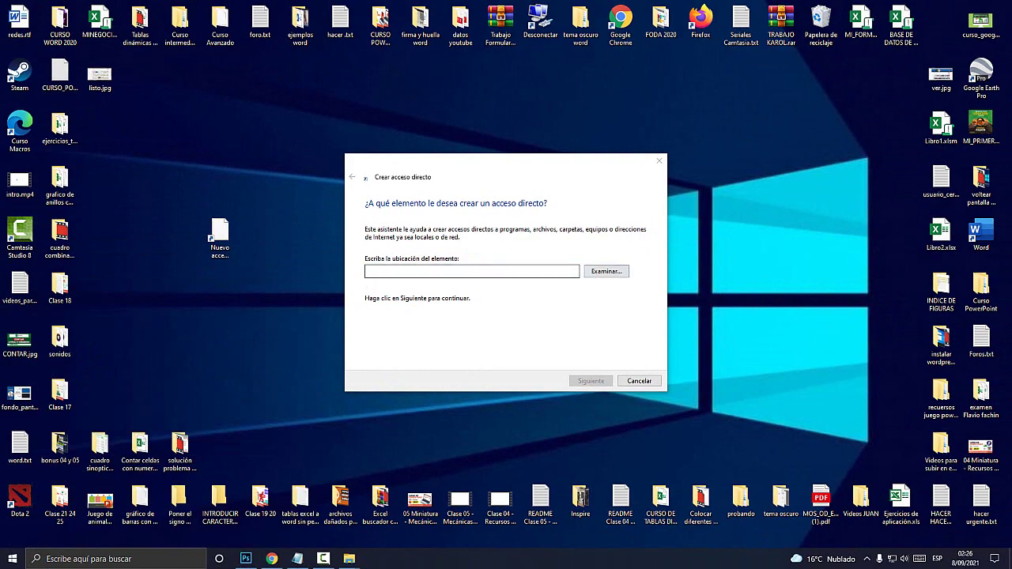
pyautogui.press('super+plus')
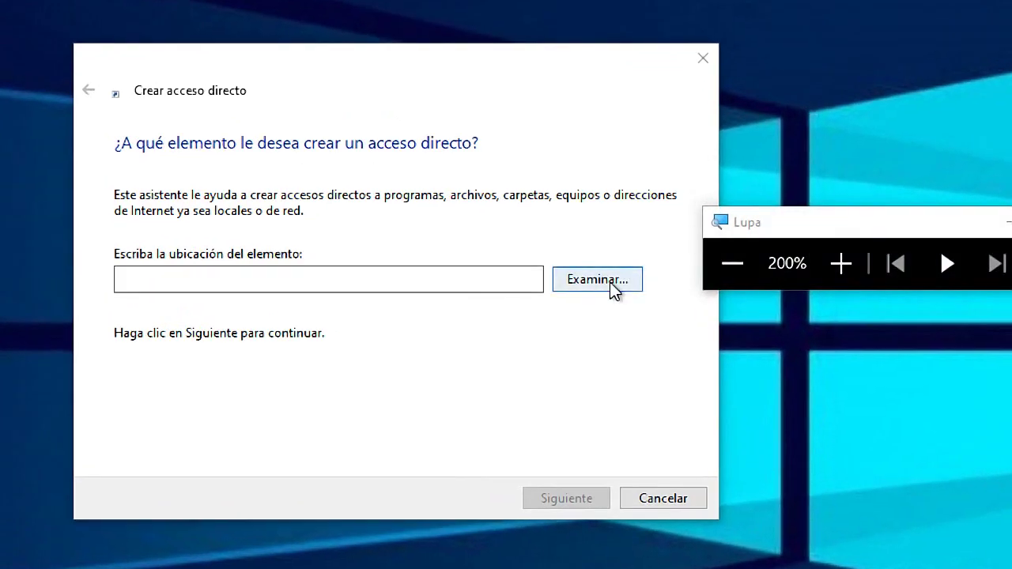
pyautogui.click(606, 272)
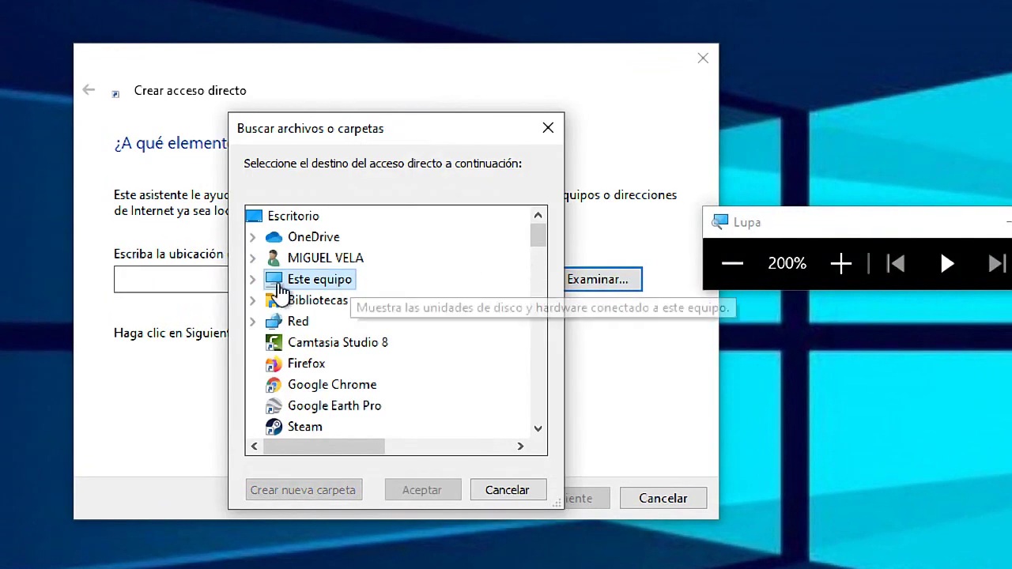
pyautogui.click(250, 279)
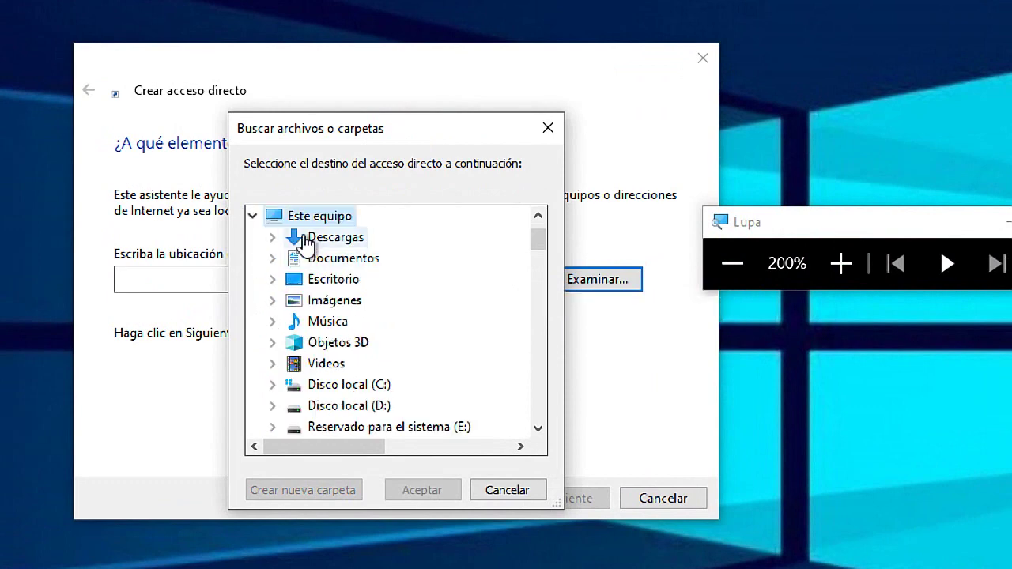
pyautogui.doubleClick(352, 386)
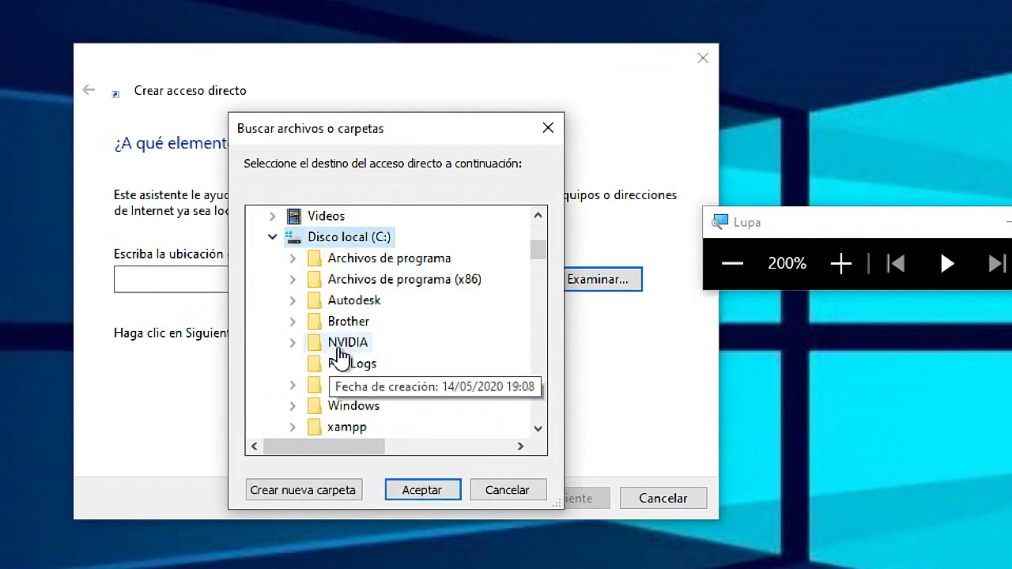
pyautogui.scroll(-1, 347, 348)
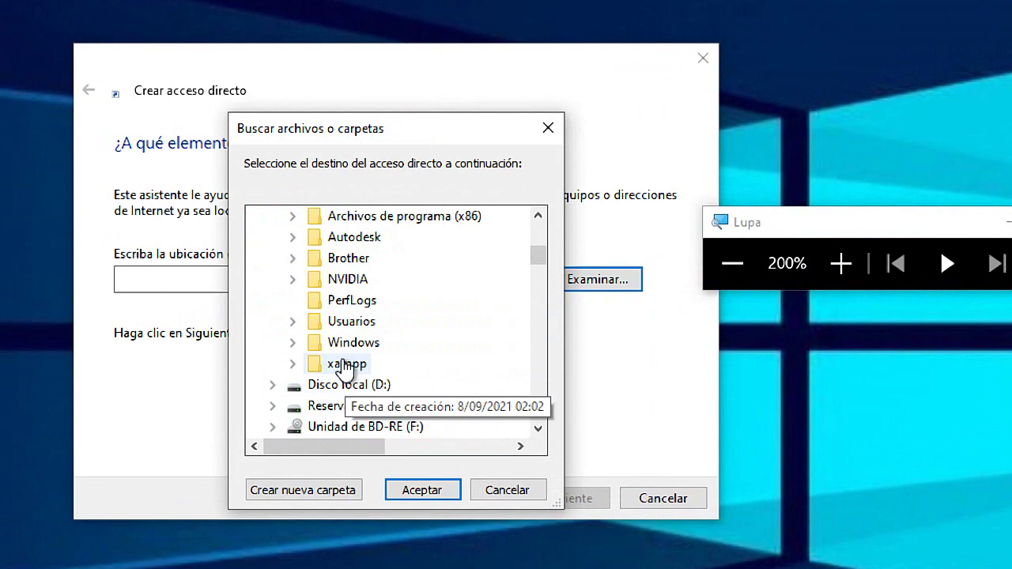
pyautogui.doubleClick(346, 365)
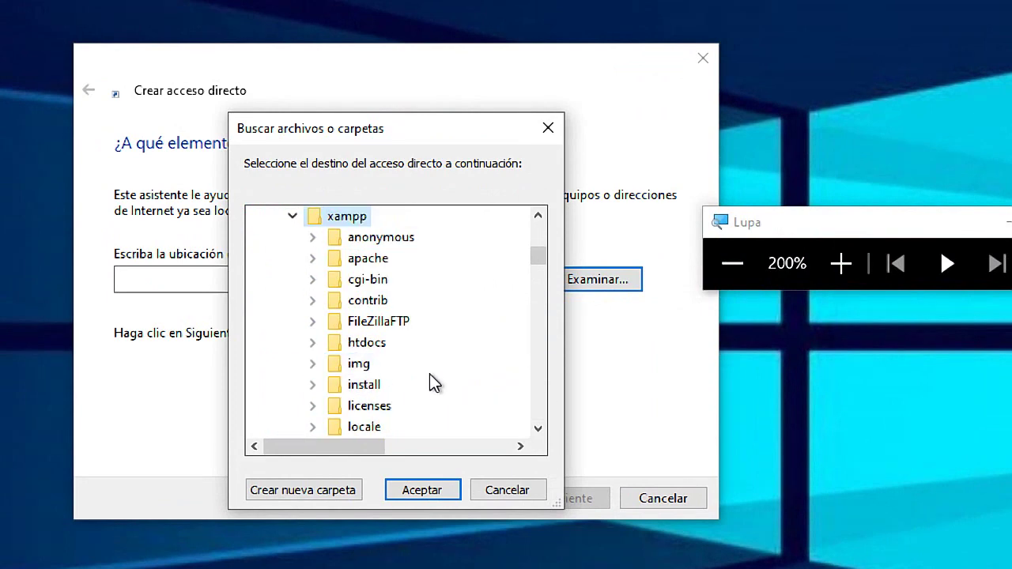
pyautogui.scroll(-10, 429, 372)
pyautogui.scroll(-4, 429, 367)
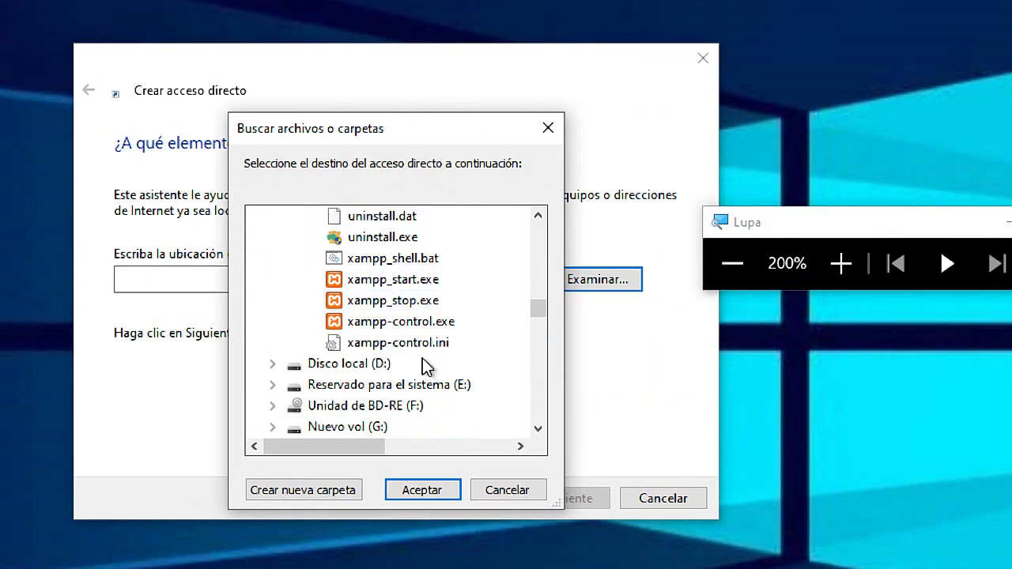
pyautogui.click(387, 323)
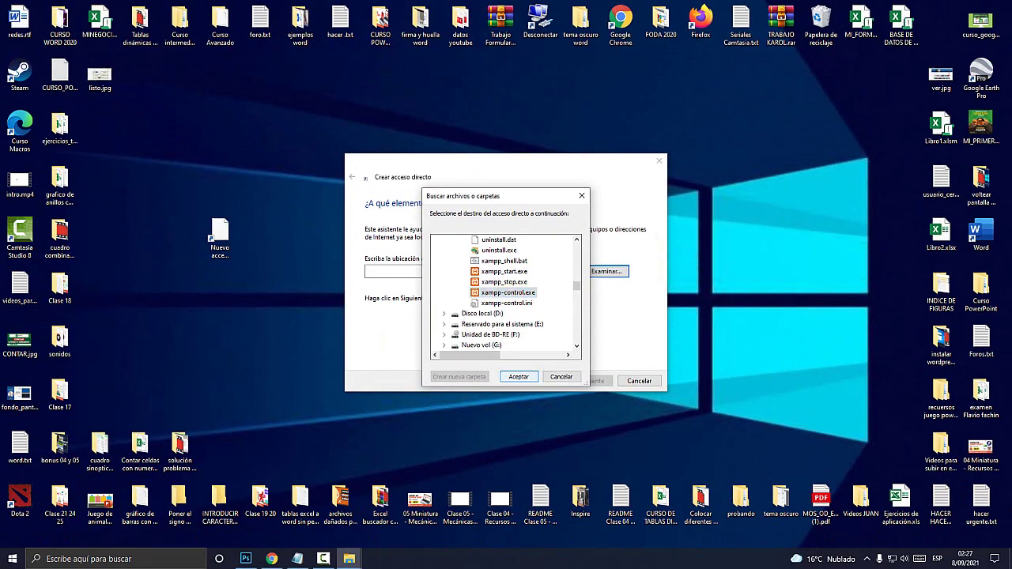
# Finish the shortcut with the default name xampp-control.exe and move its icon higher on the desktop
pyautogui.click(425, 489)
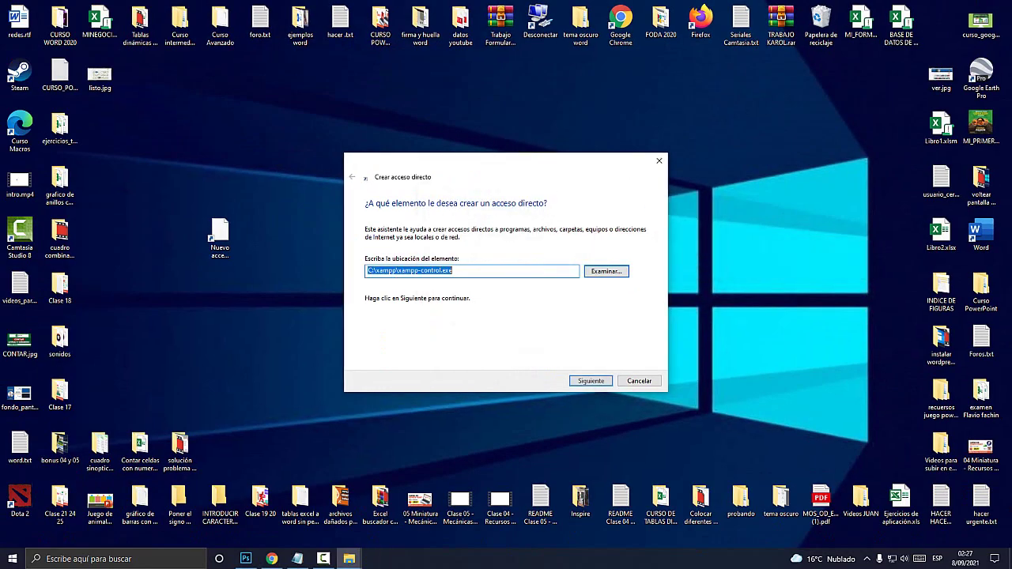
pyautogui.press('Return')
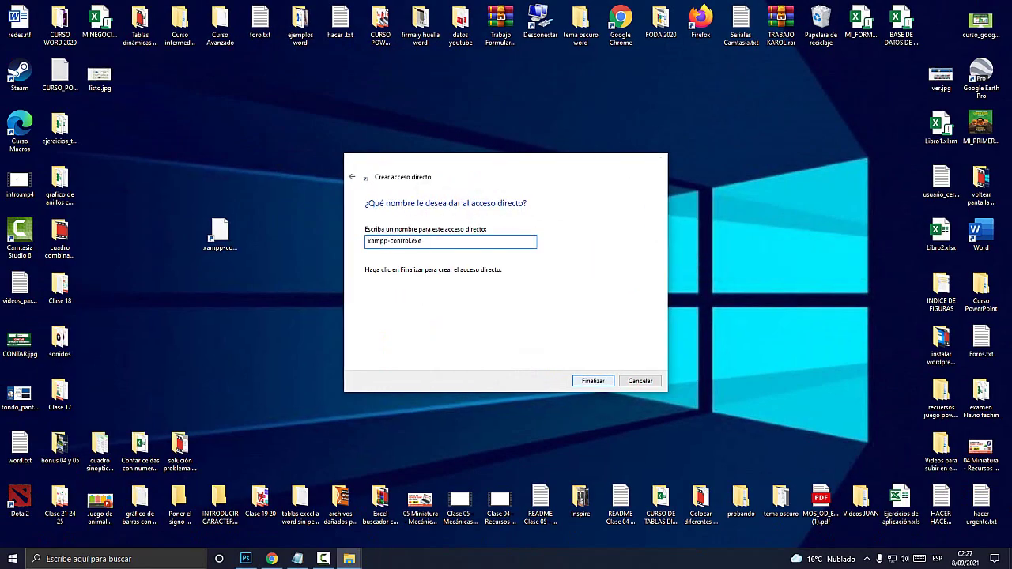
pyautogui.press('Return')
pyautogui.moveTo(280, 126); pyautogui.dragTo(277, 128)
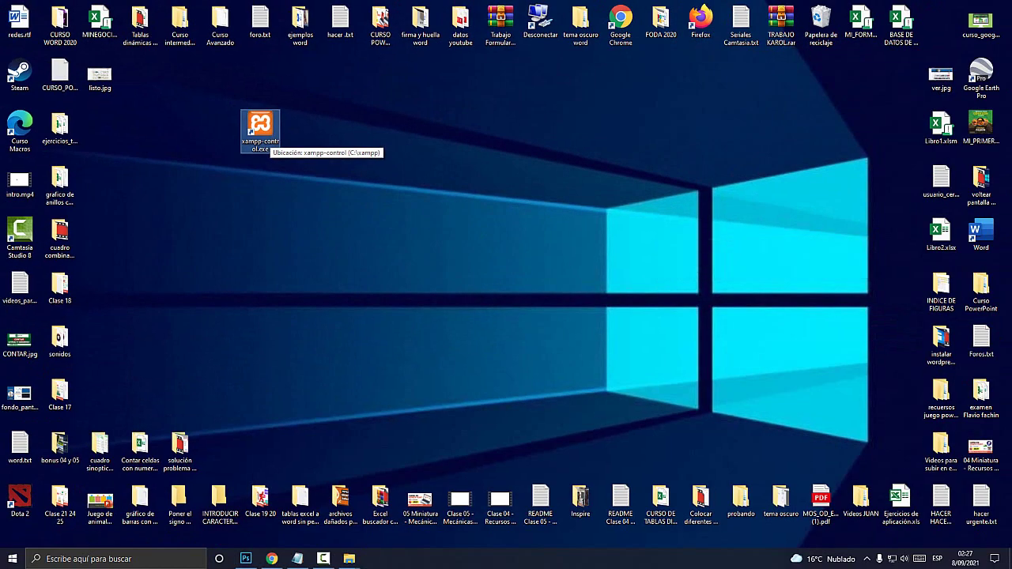
# Launch XAMPP from the new shortcut, start Apache and MySQL, and reload the site in Chrome
pyautogui.doubleClick(260, 125)
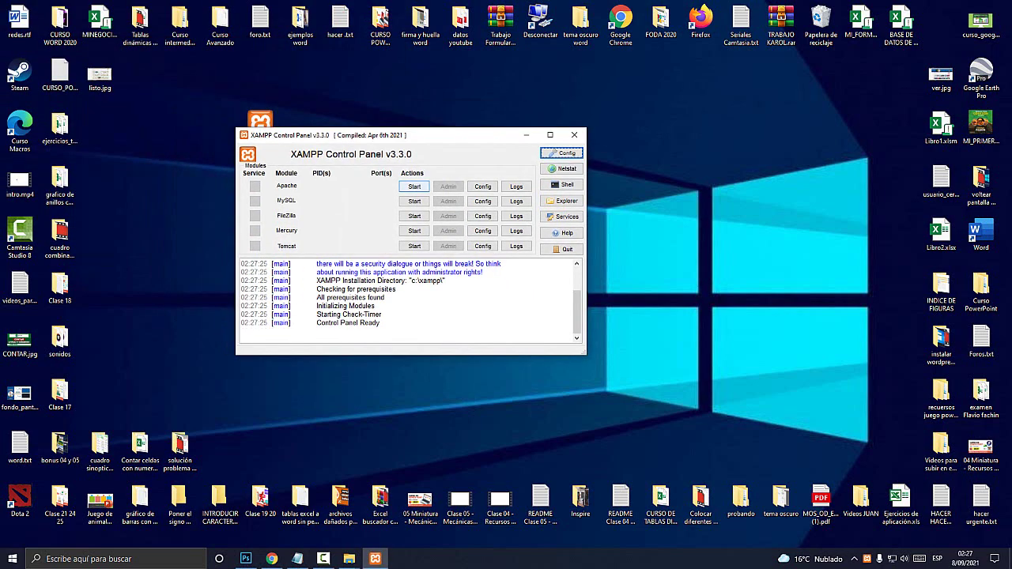
pyautogui.press('super+plus')
pyautogui.click(414, 185)
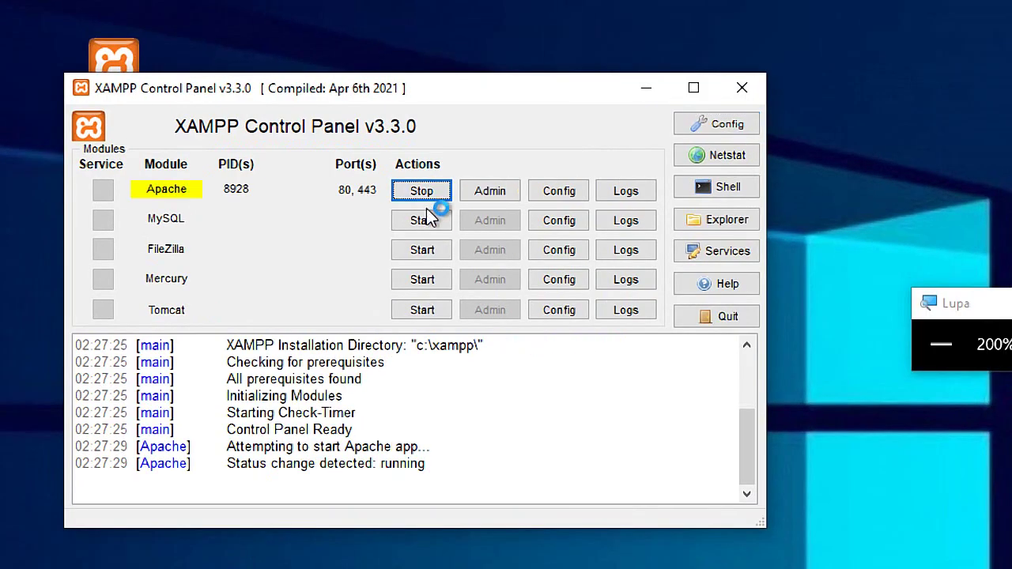
pyautogui.click(414, 201)
pyautogui.press('super+Escape')
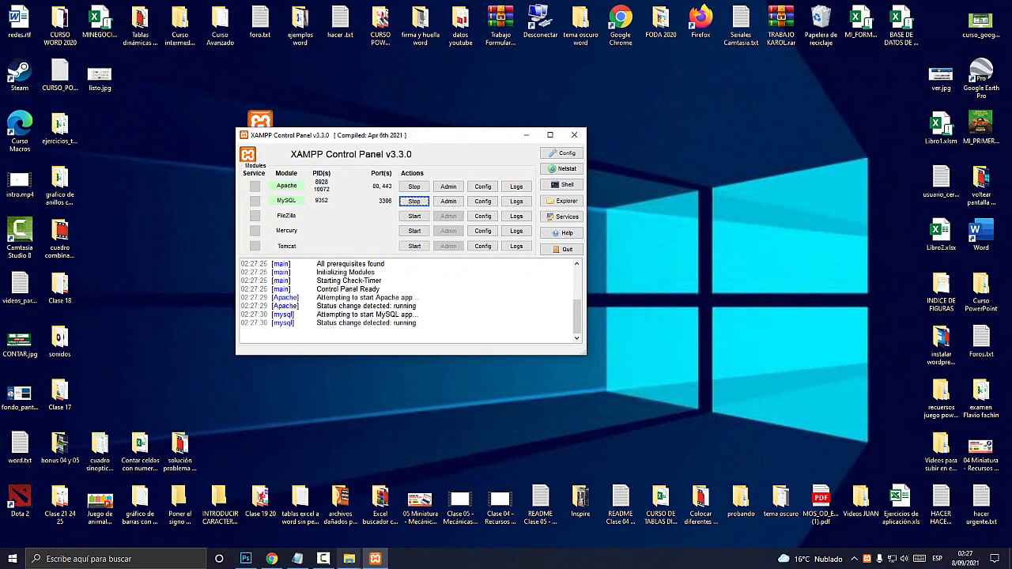
pyautogui.click(271, 559)
pyautogui.press('F5')
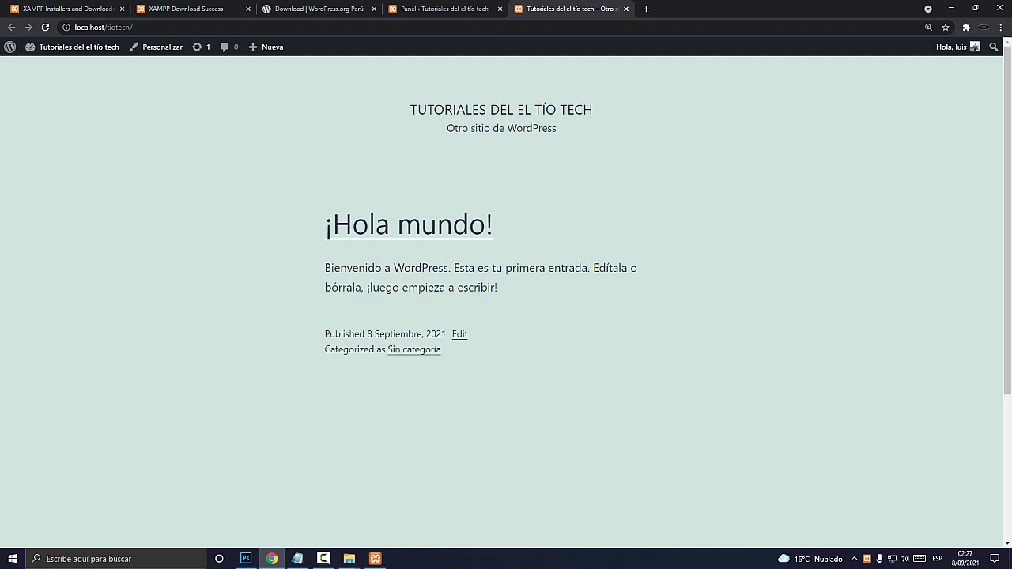
# Load localhost/tiotech in a new browser tab
pyautogui.click(646, 8)
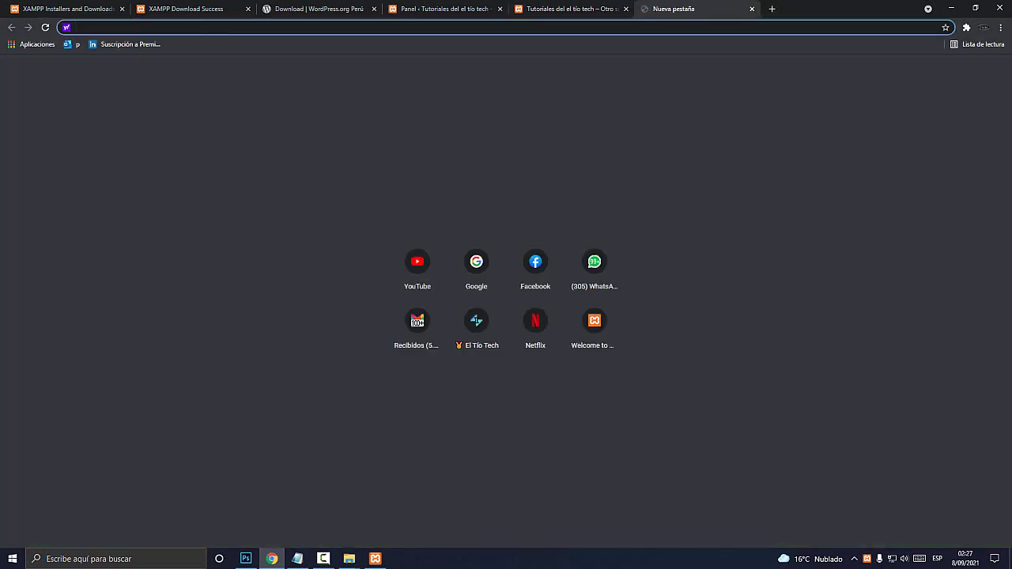
pyautogui.press('super+plus')
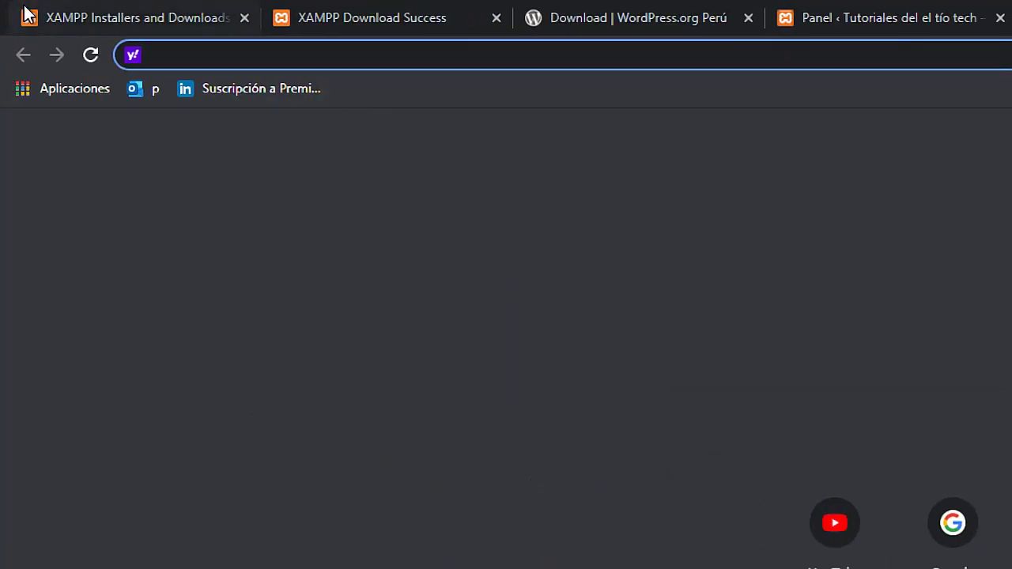
pyautogui.write('localhost')
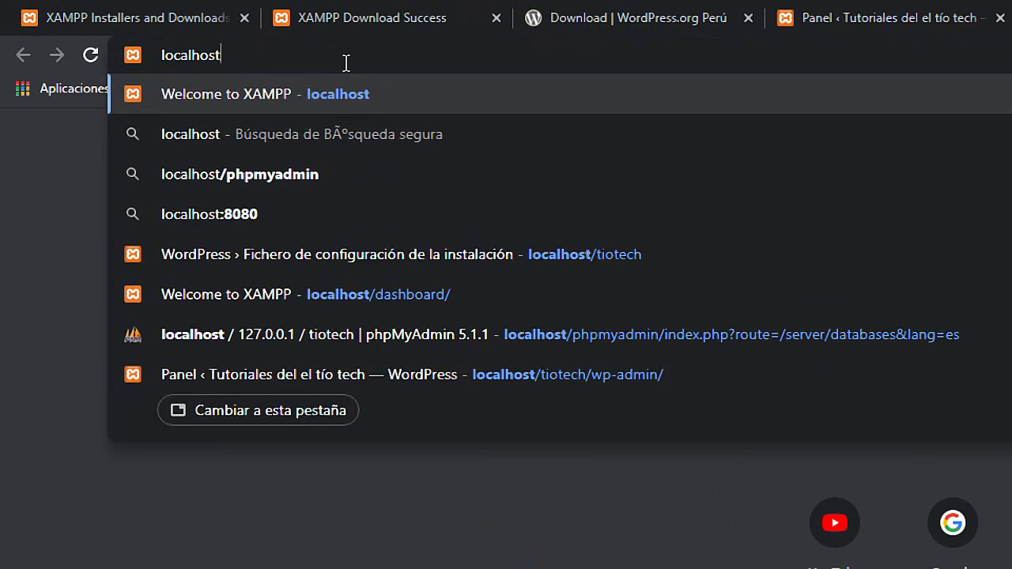
pyautogui.write('/')
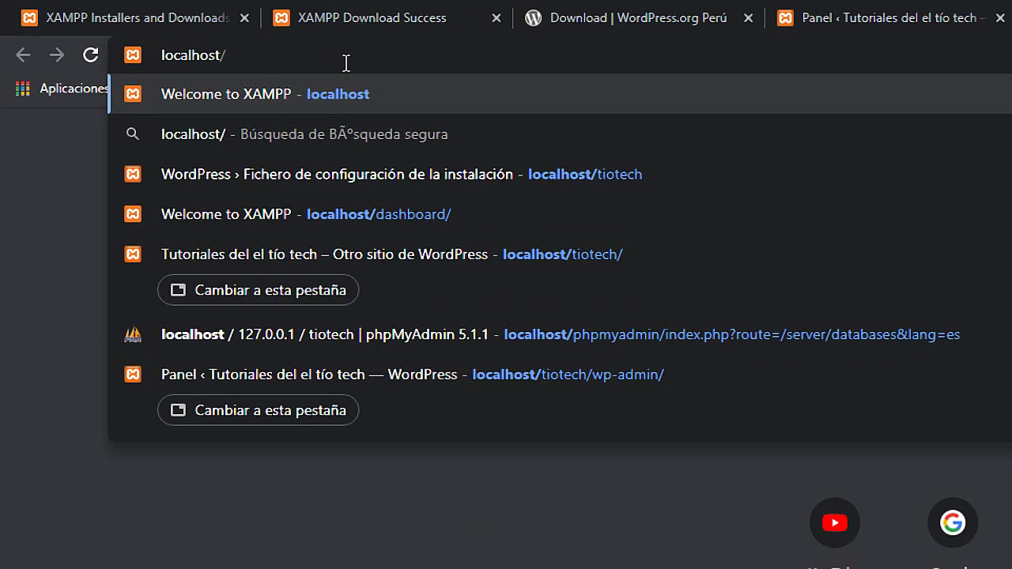
pyautogui.write('tiotech')
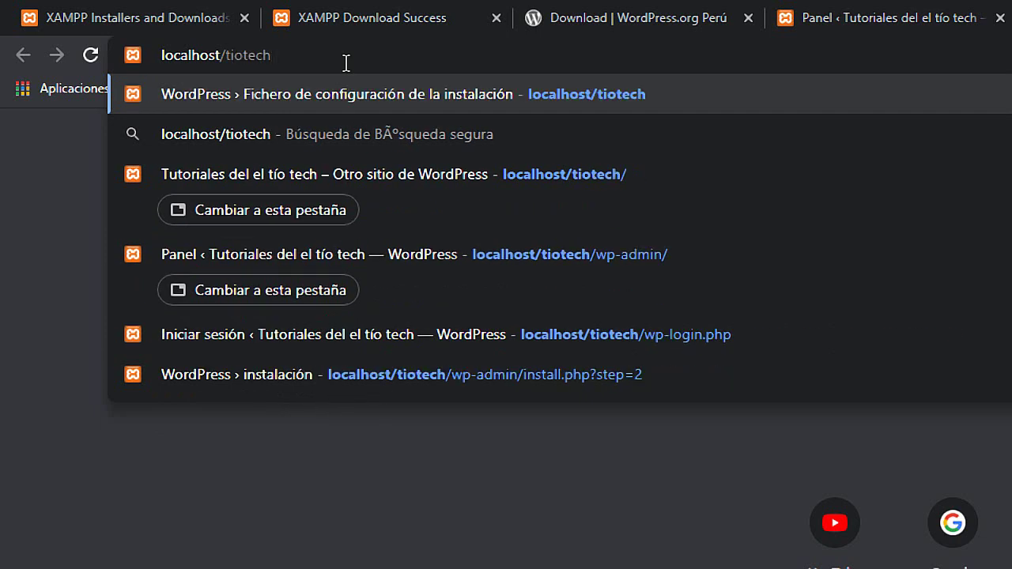
pyautogui.press('Return')
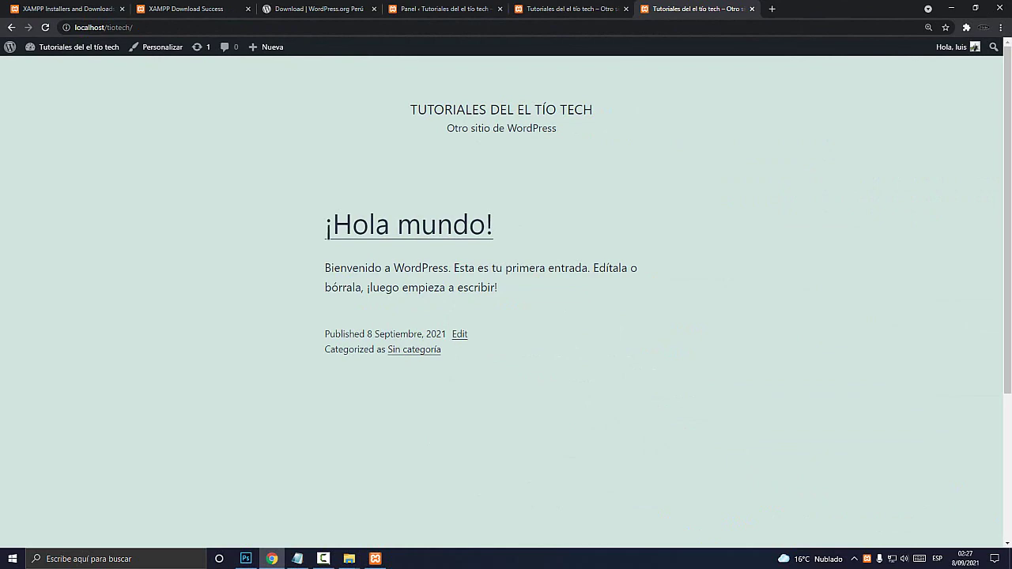
# Go via the About WordPress page to the 'Tutoriales del el tío tech' dashboard at localhost/tiotech/wp-admin
pyautogui.moveTo(10, 47)
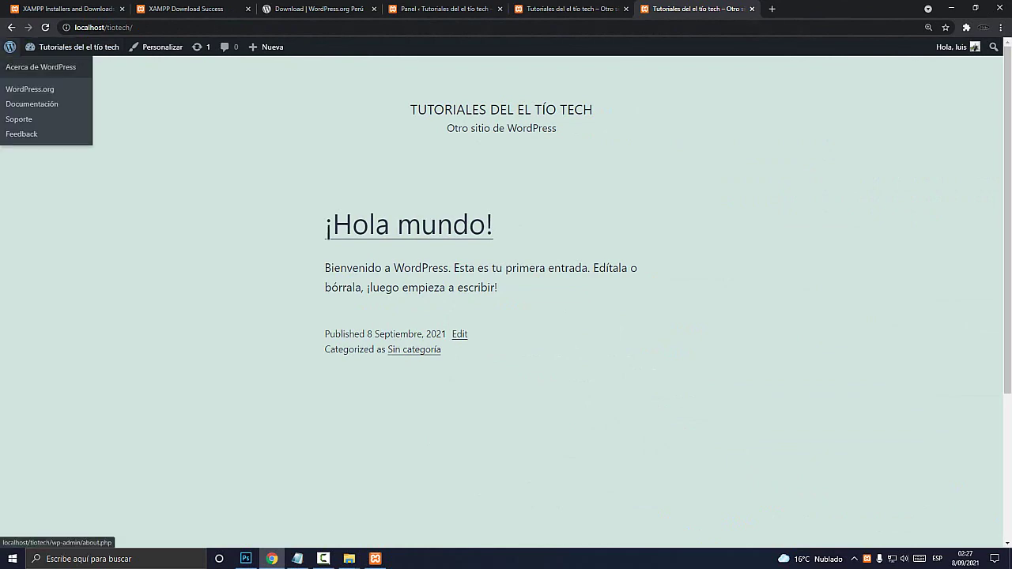
pyautogui.click(10, 46)
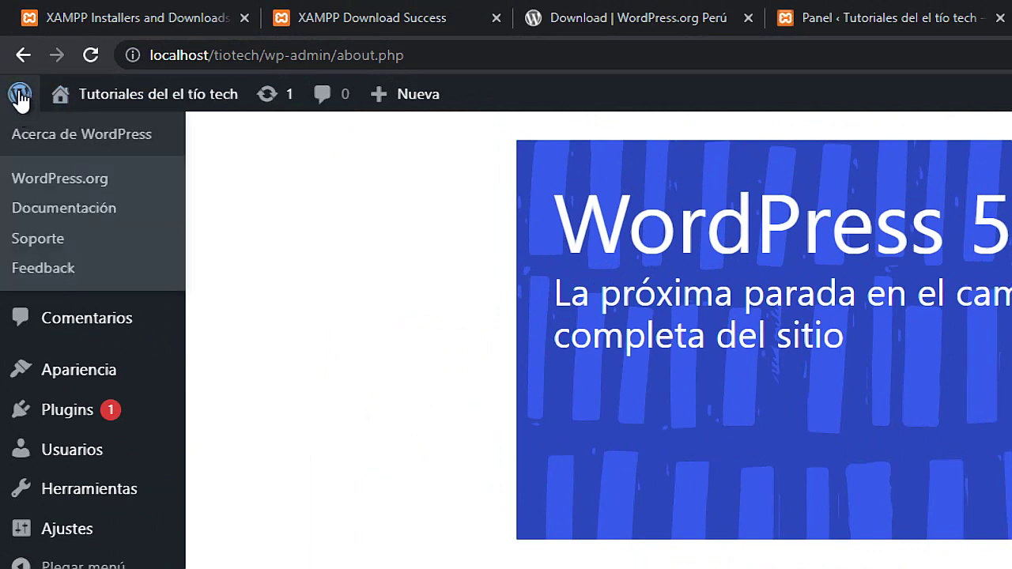
pyautogui.click(74, 157)
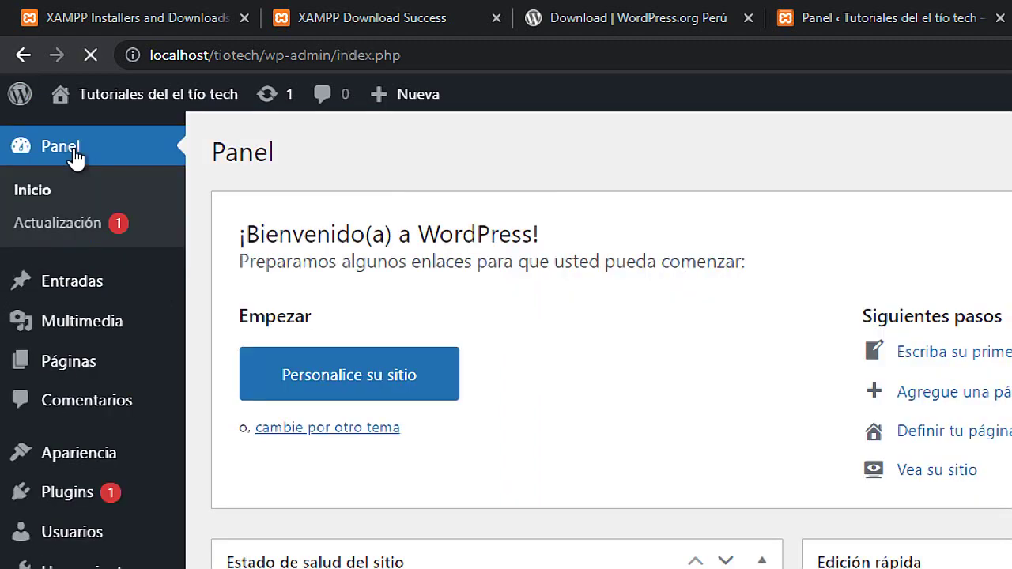
pyautogui.scroll(-4, 447, 419)
pyautogui.scroll(4, 447, 419)
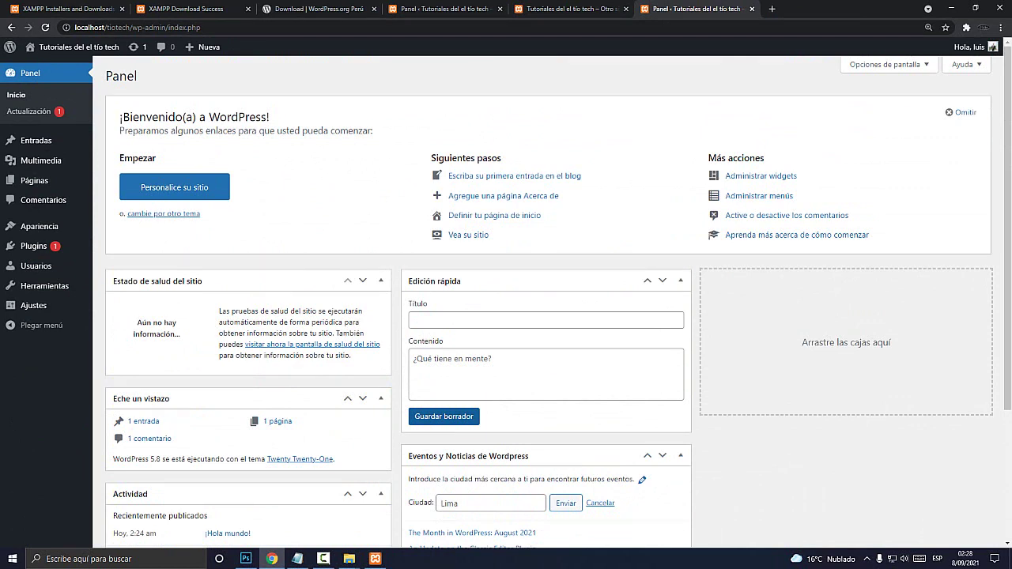
pyautogui.click(322, 558)
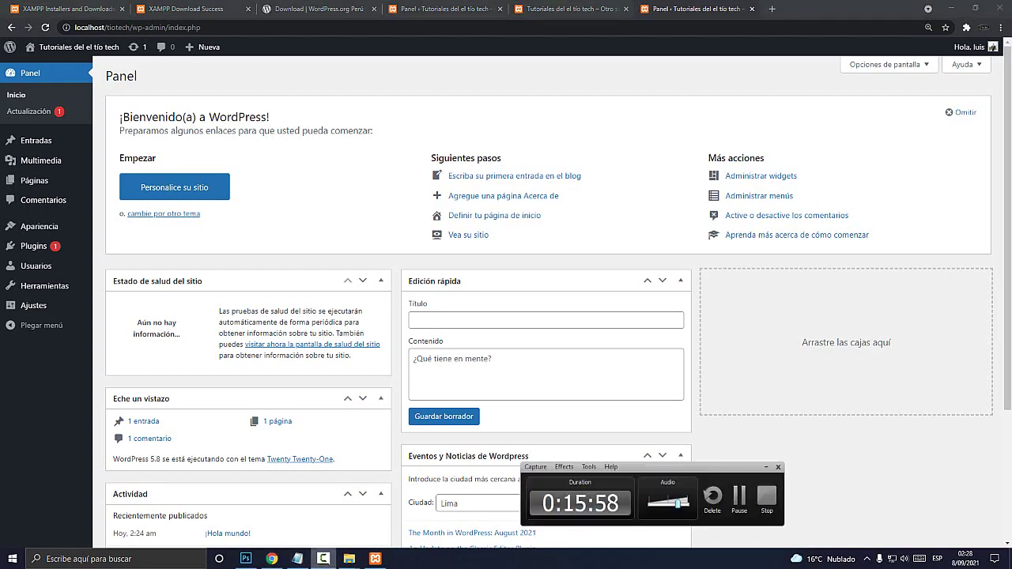